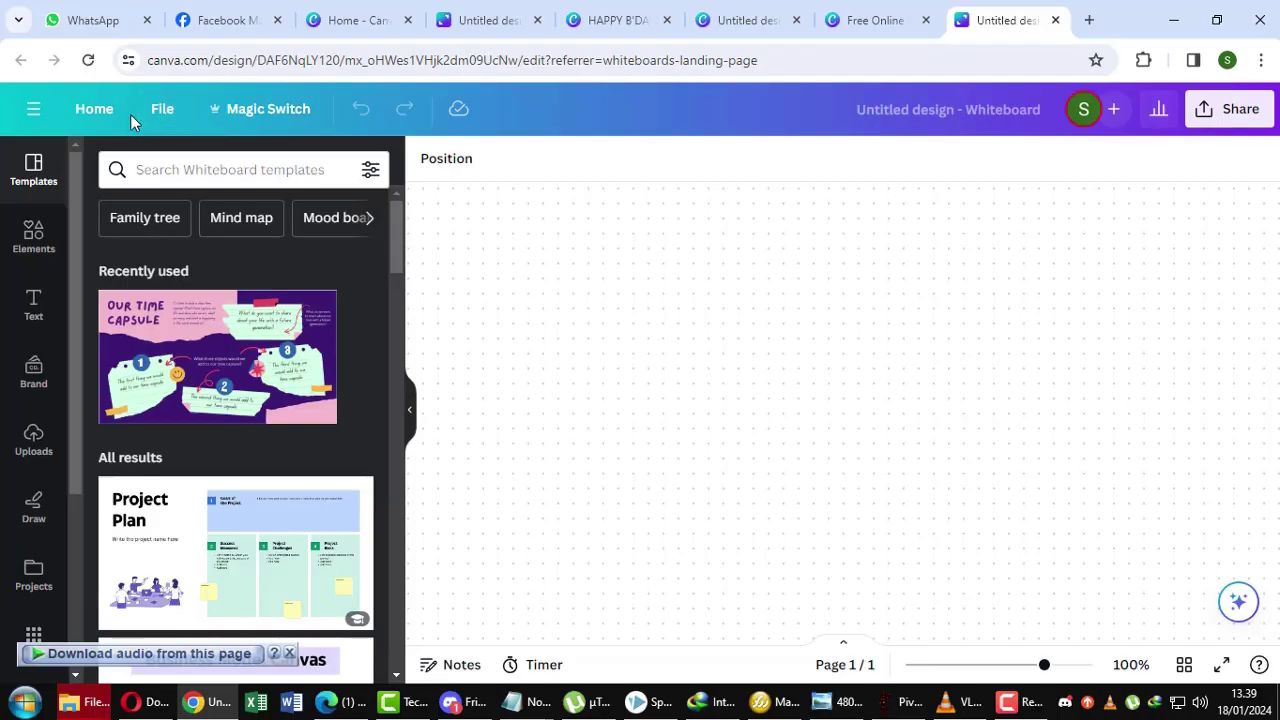
Step: Create a new custom-size design 800 px wide and 600 px high
left_click(161, 112)
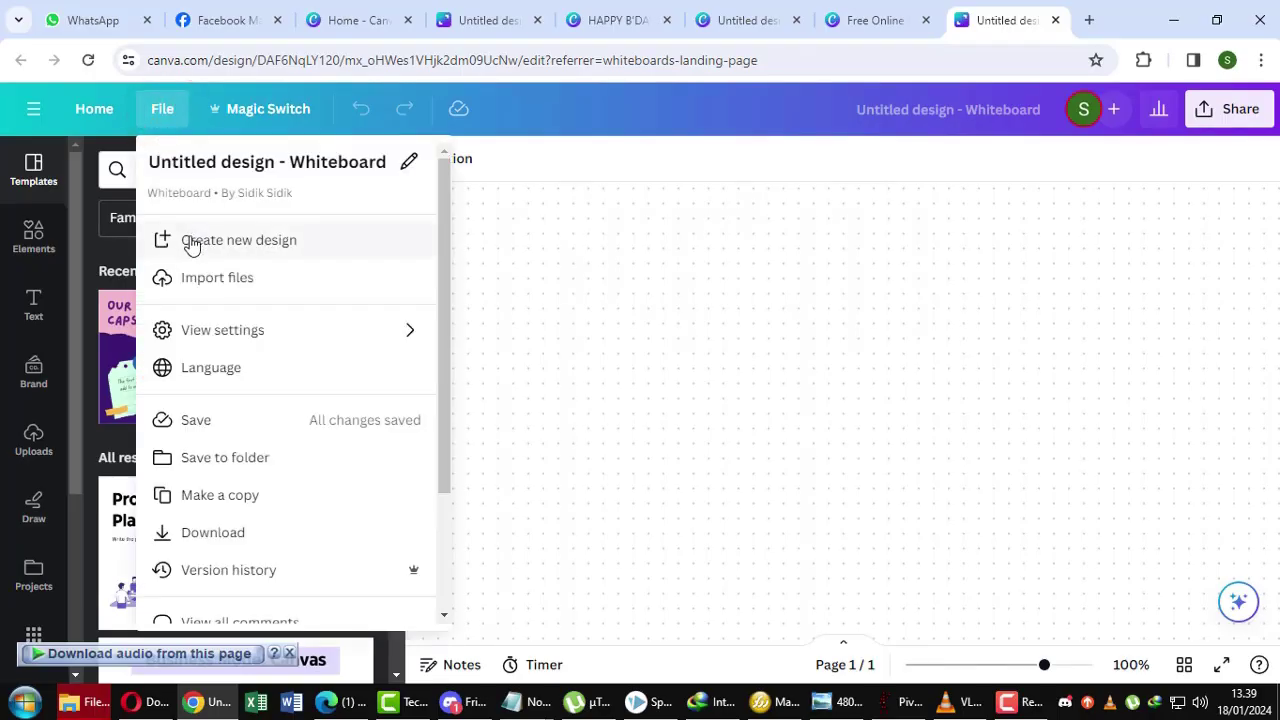
left_click(193, 246)
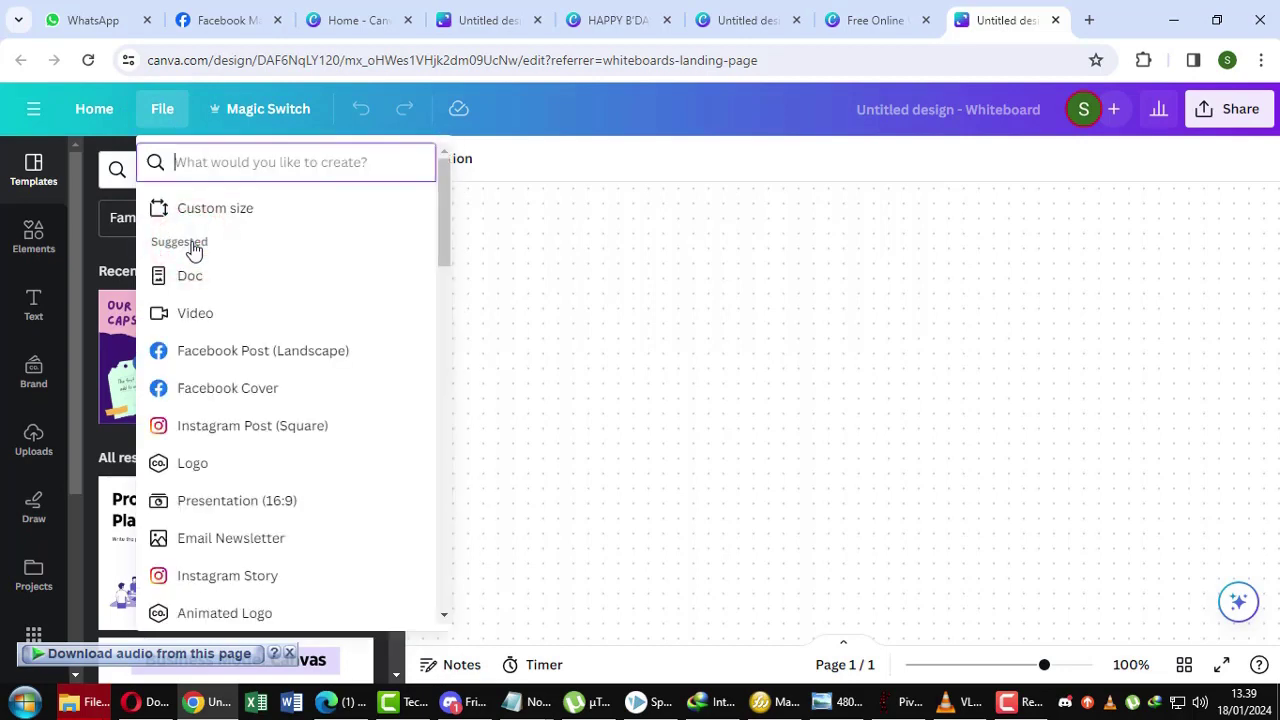
left_click(222, 209)
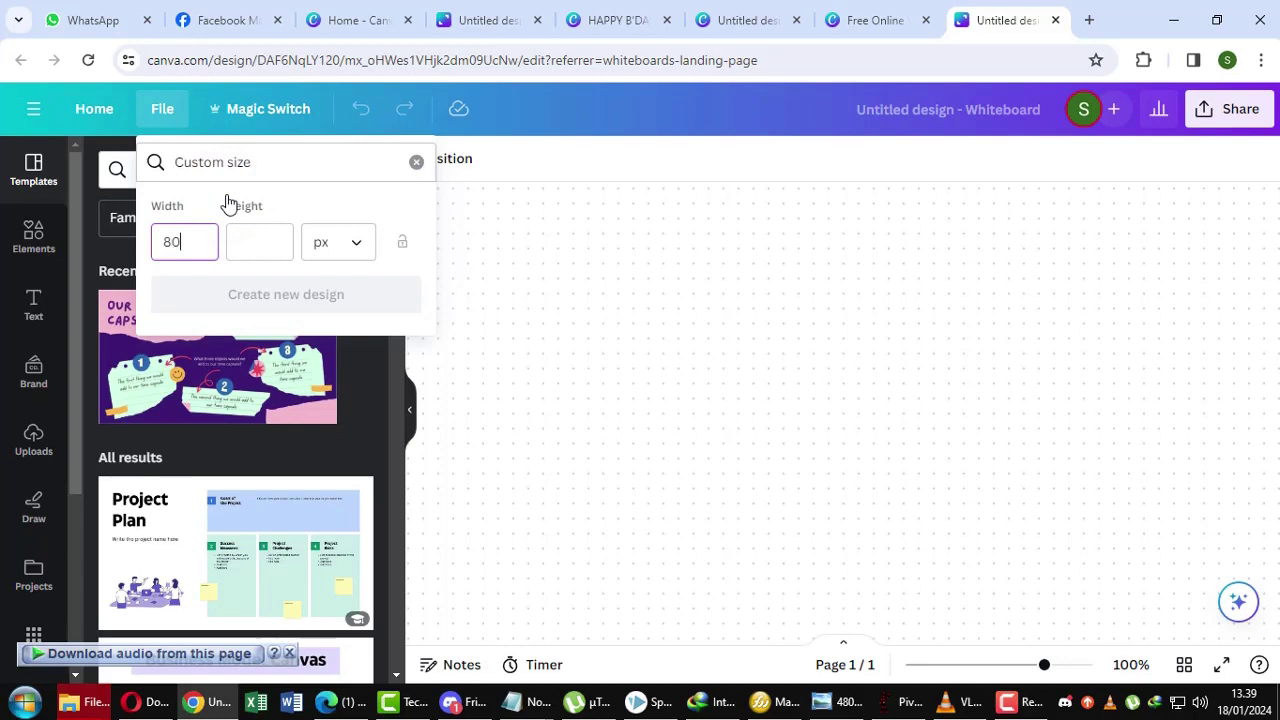
key("Tab")
type("60")
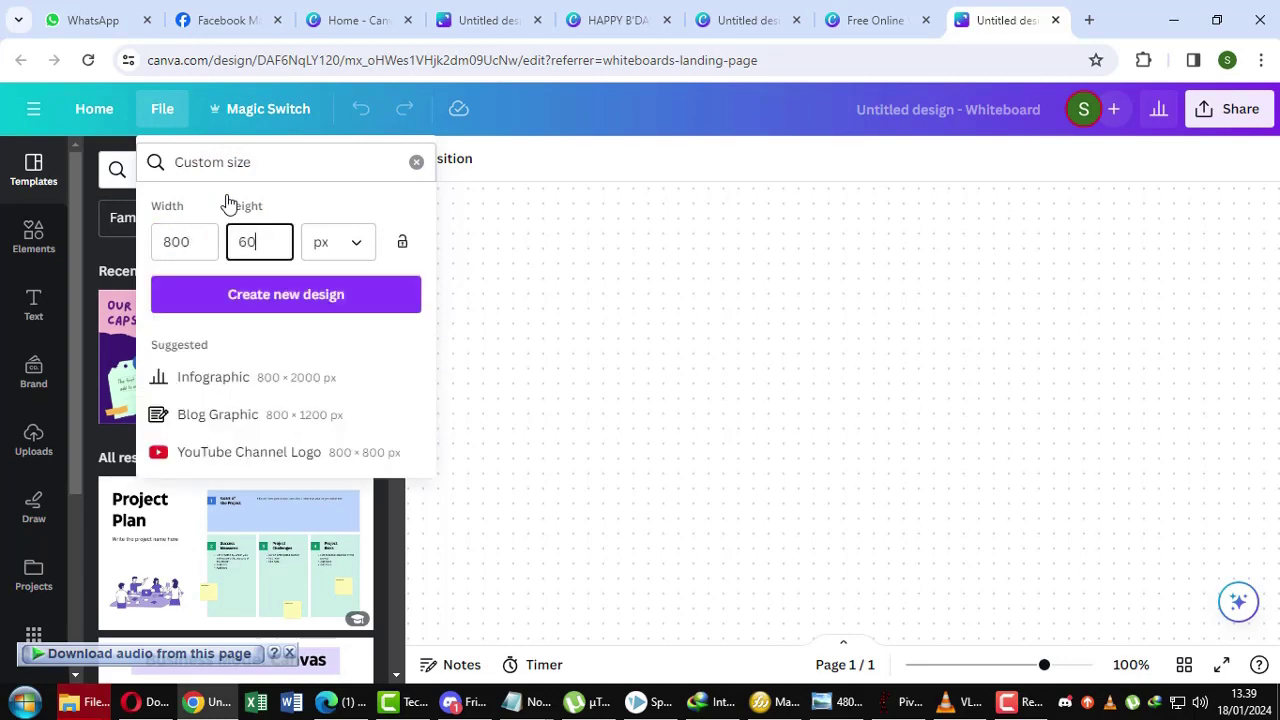
left_click(279, 295)
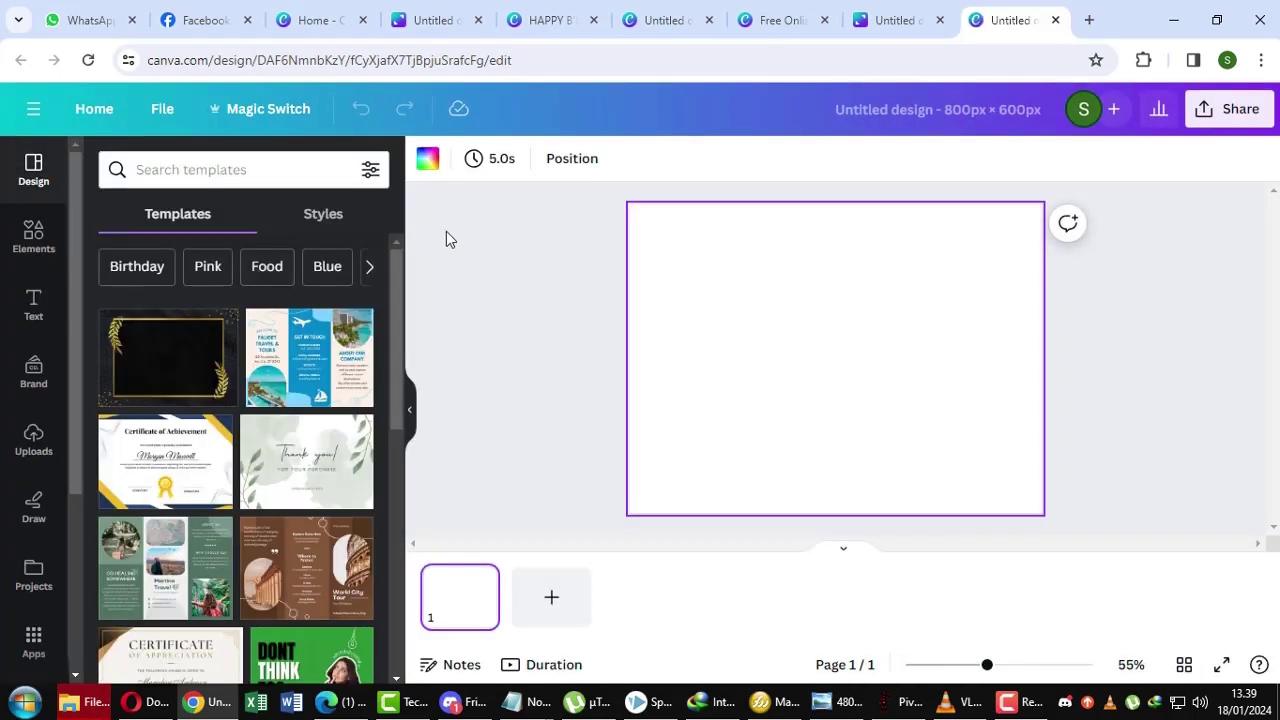
Step: Upload the "cat" image from the CANVA MOCK UP folder and place it on the page
left_click(30, 437)
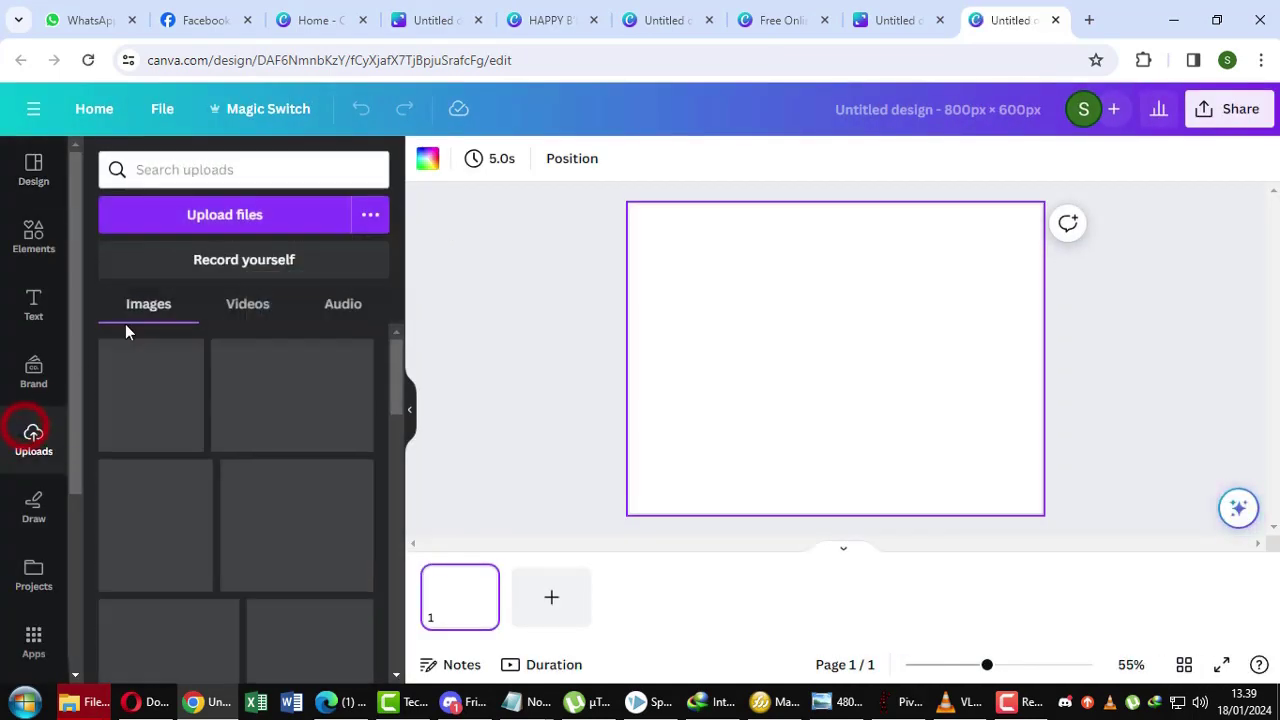
left_click(171, 216)
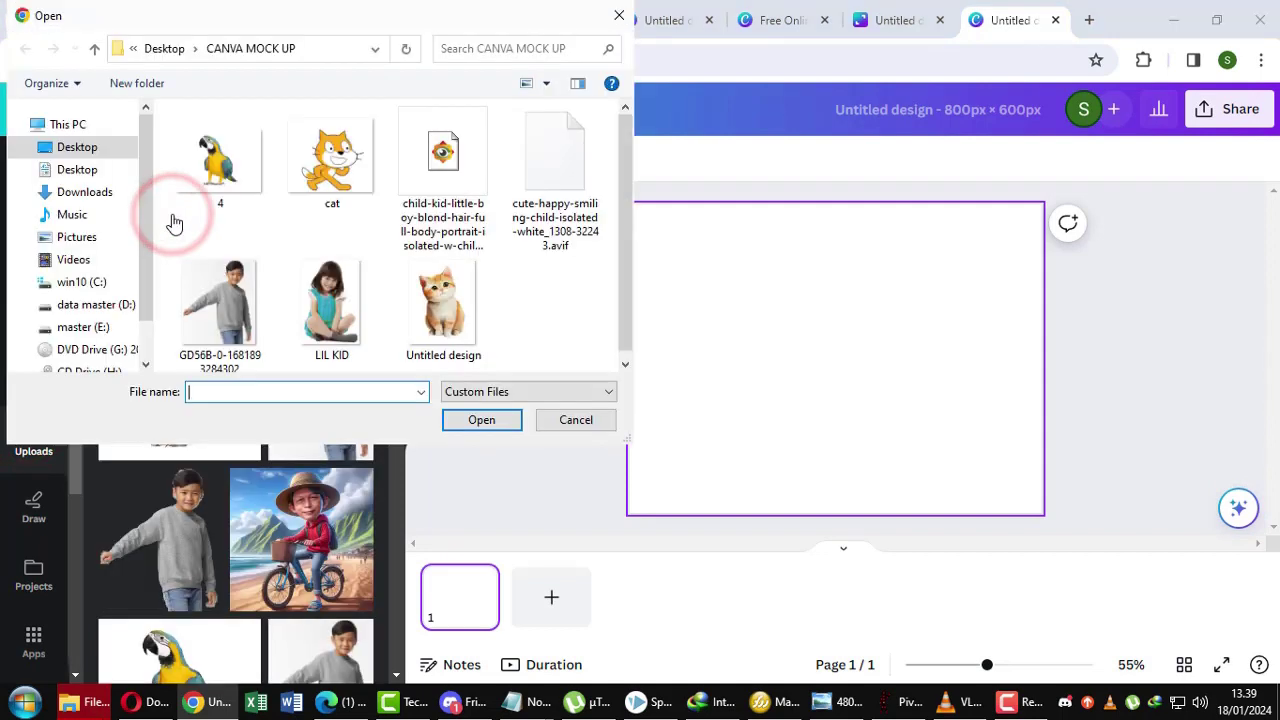
double_click(335, 177)
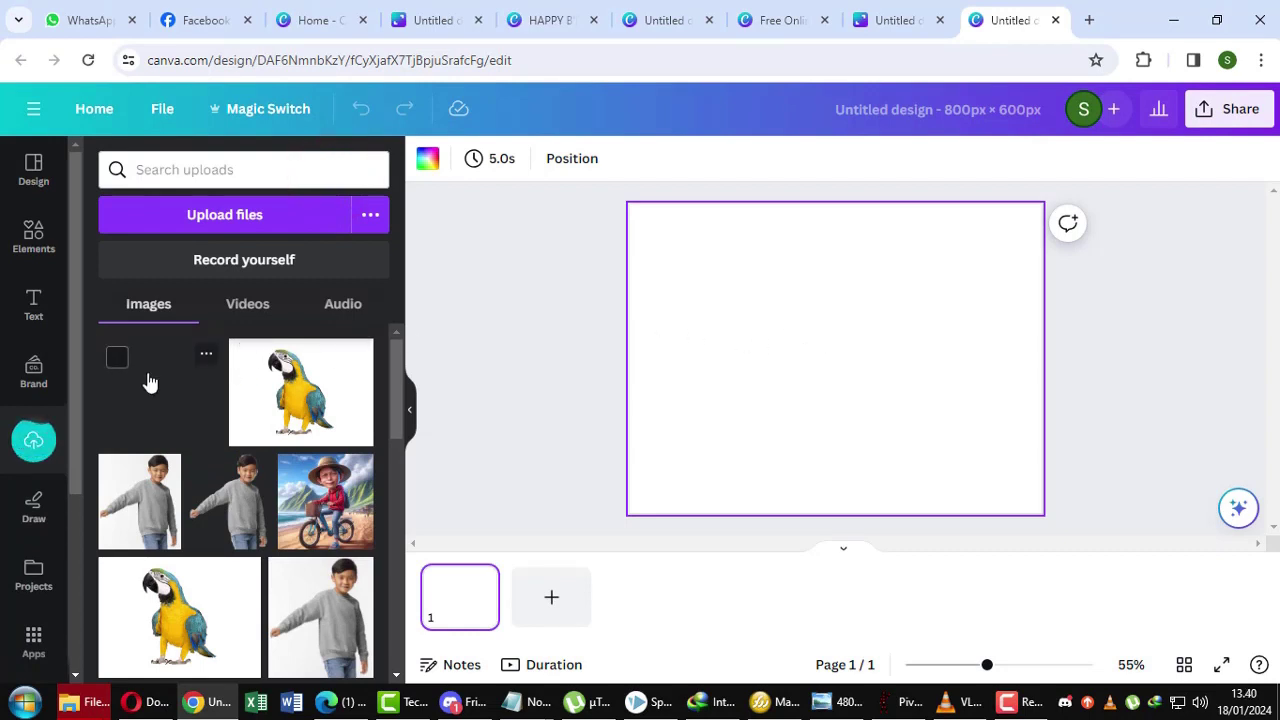
left_click(148, 380)
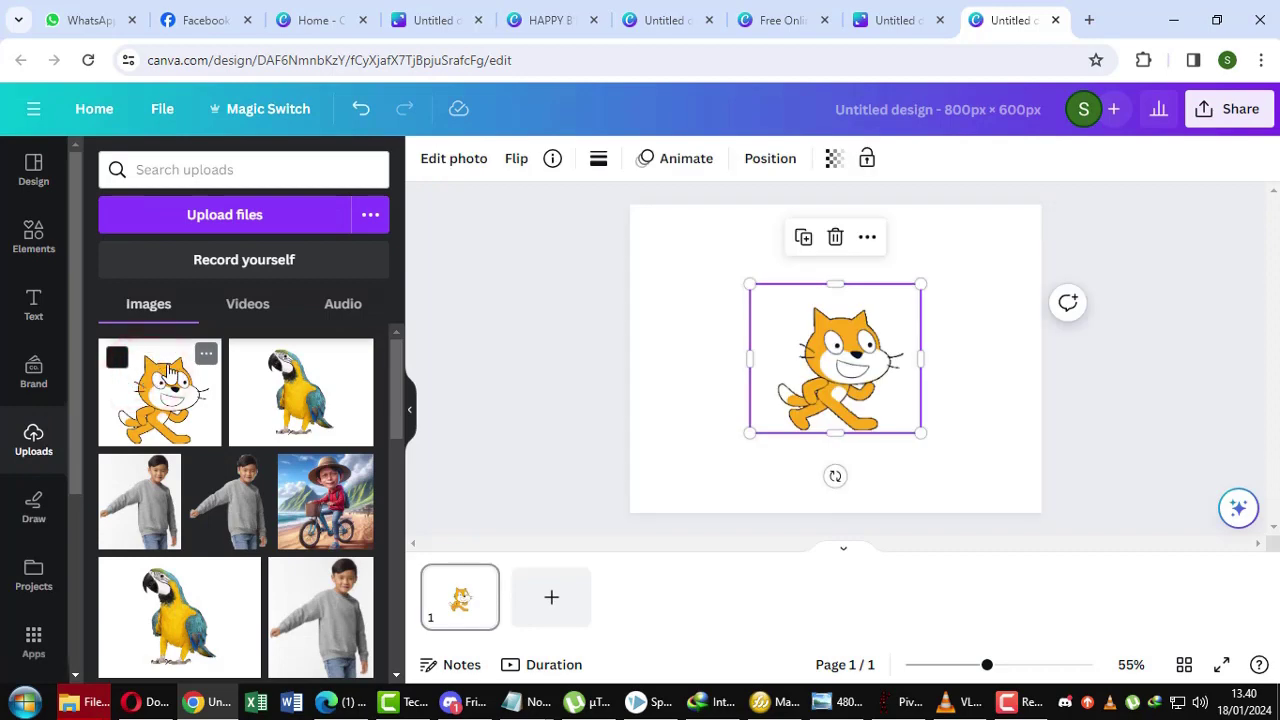
Step: From the cat photo's Mockups app, add the Smartphones mockup of a hand holding an upright phone against a grey background
left_click(441, 164)
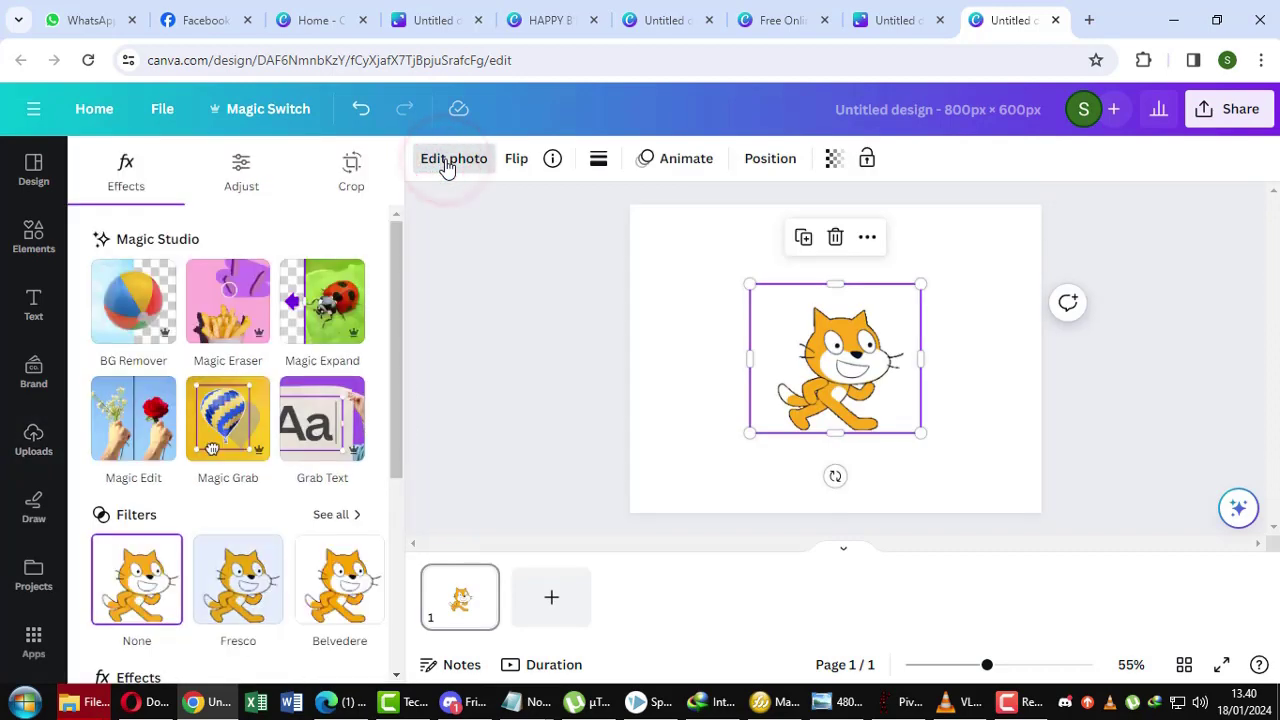
scroll(296, 486, "down", 3)
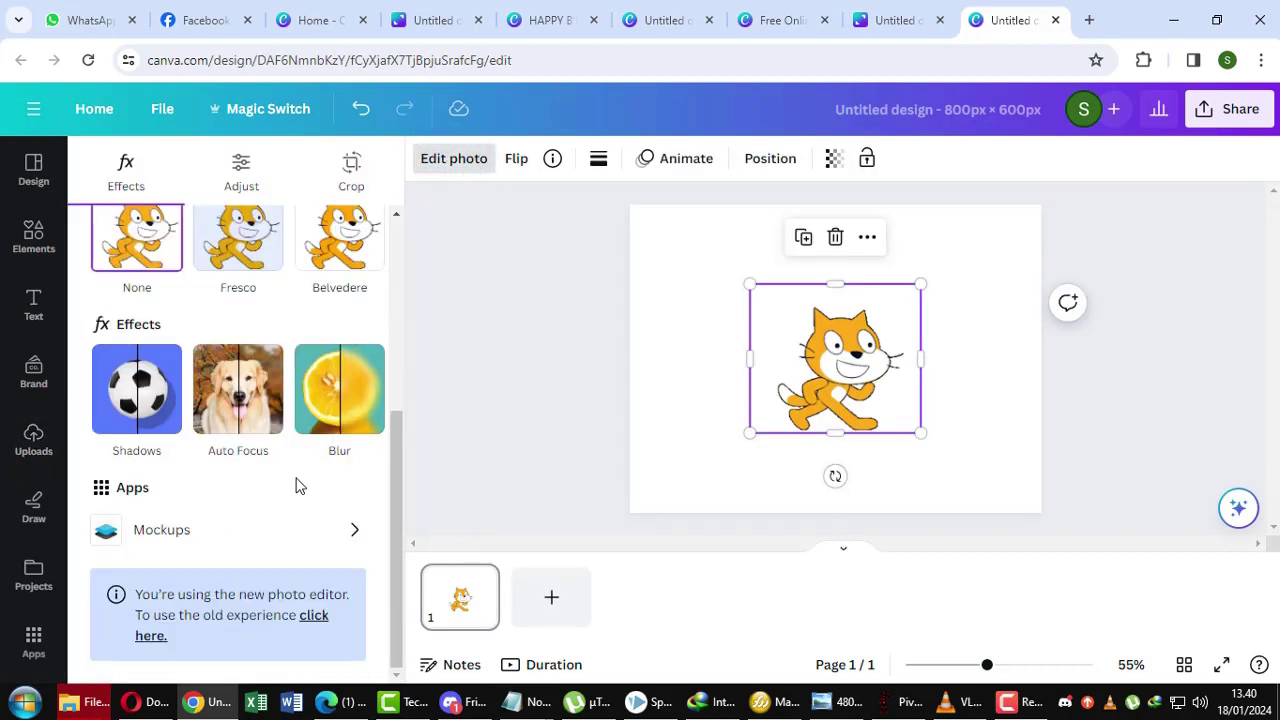
left_click(208, 529)
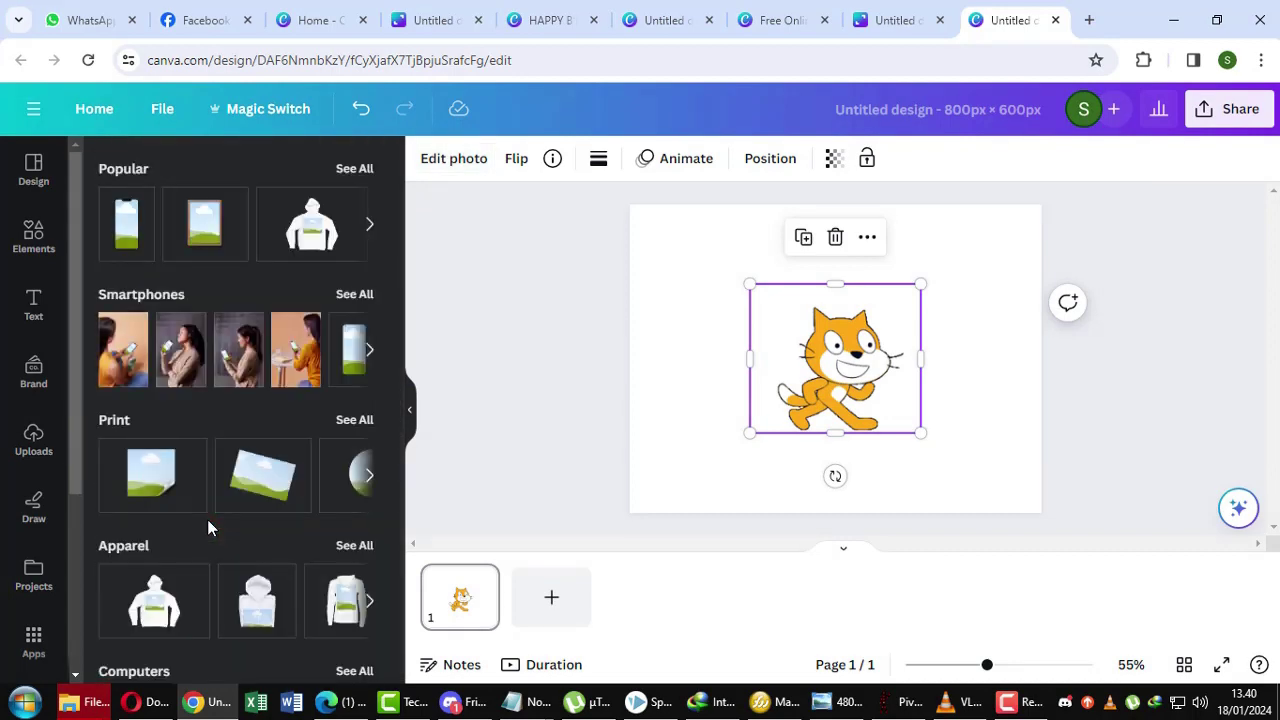
left_click(358, 295)
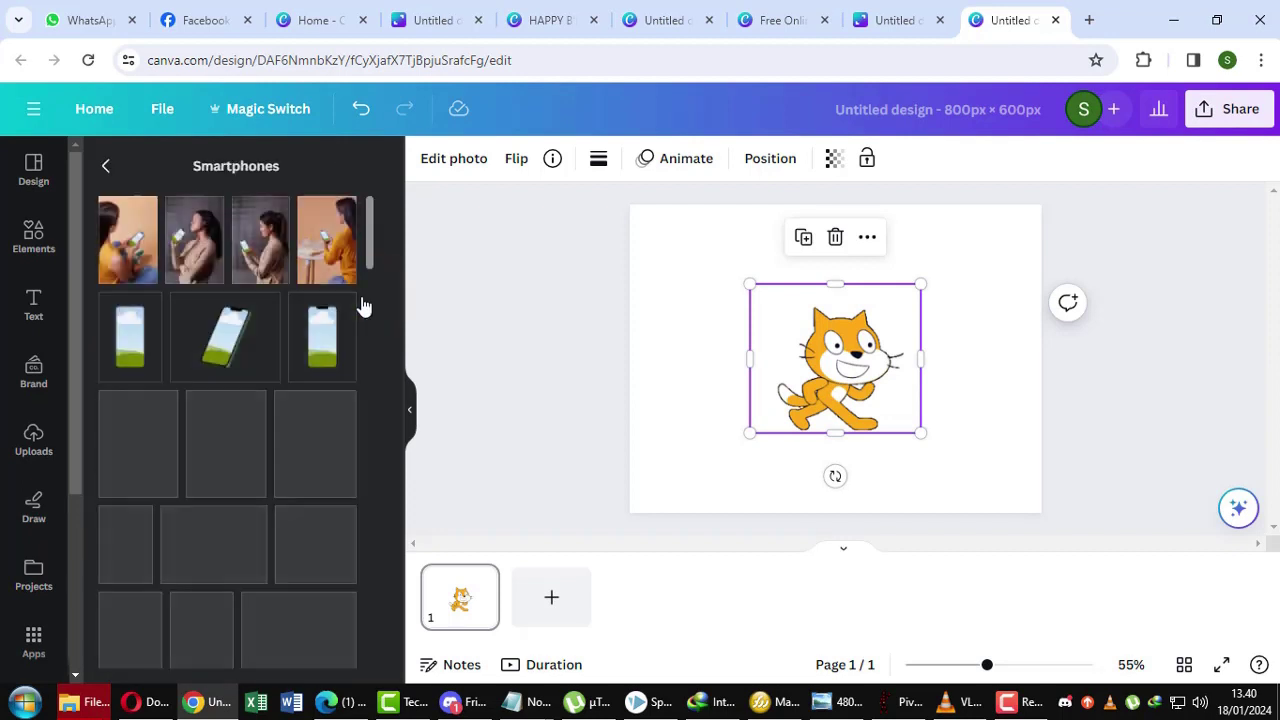
scroll(362, 333, "down", 6)
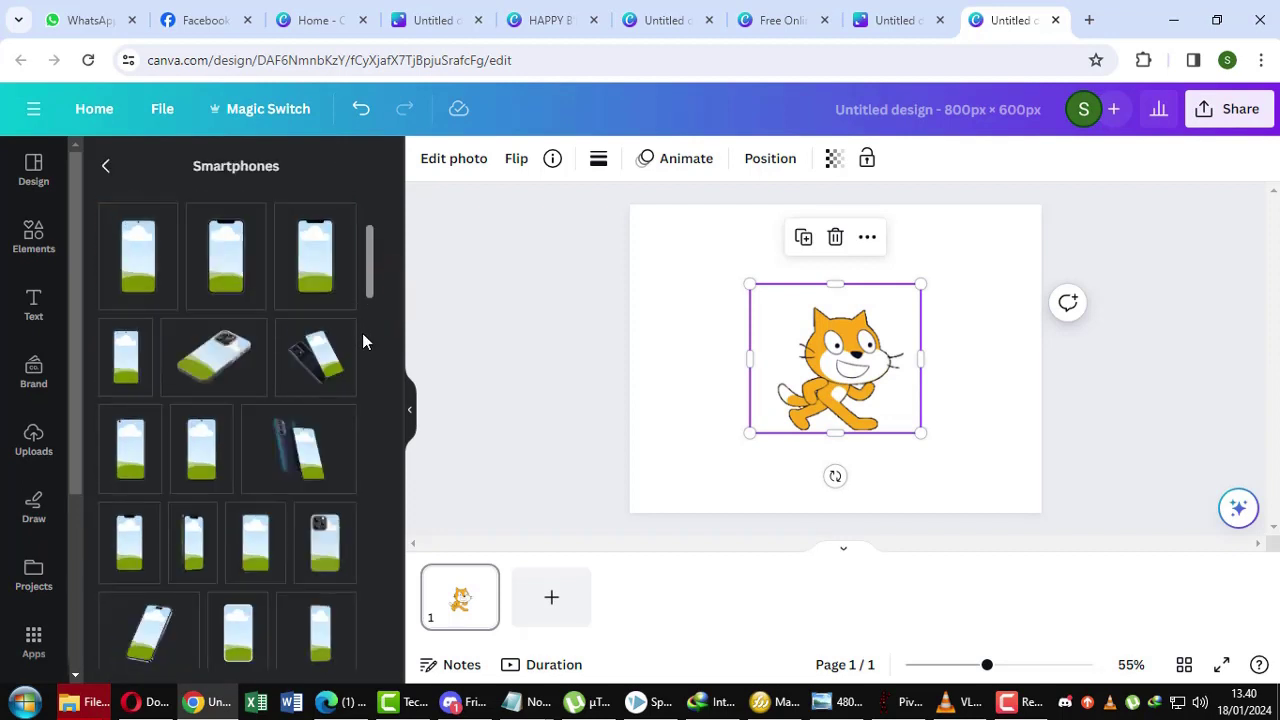
scroll(362, 352, "down", 2)
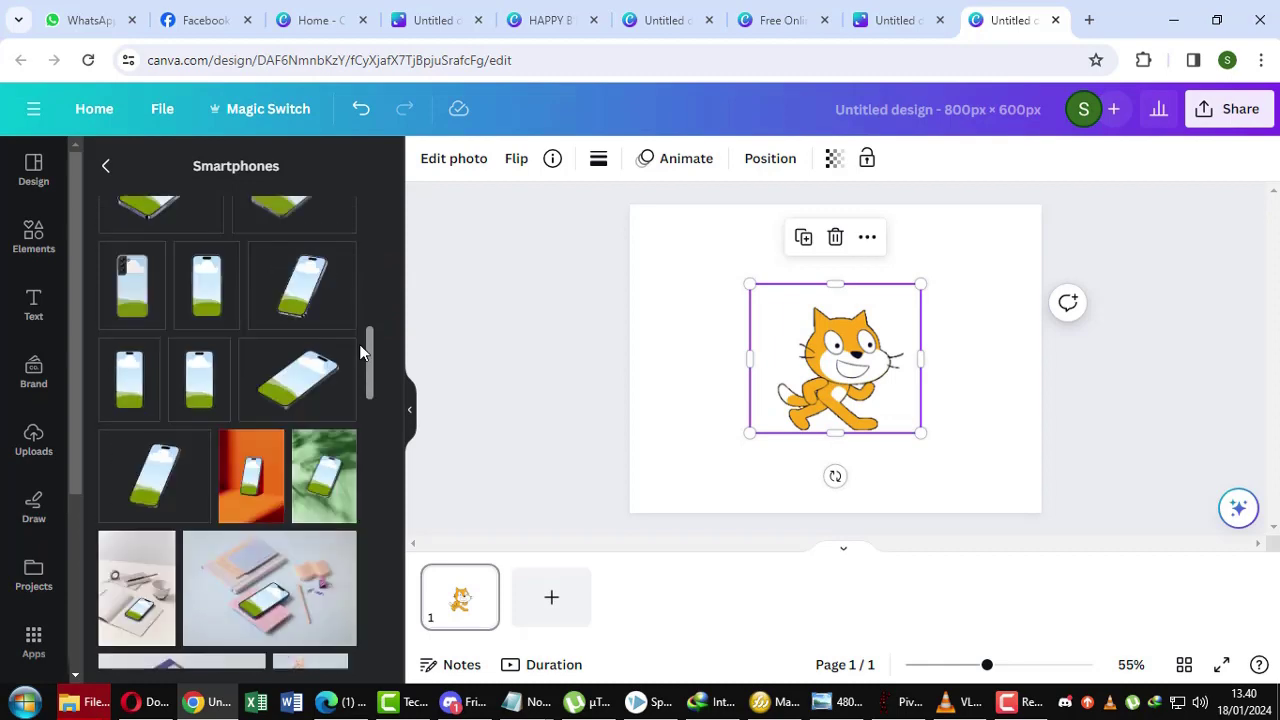
scroll(361, 351, "down", 3)
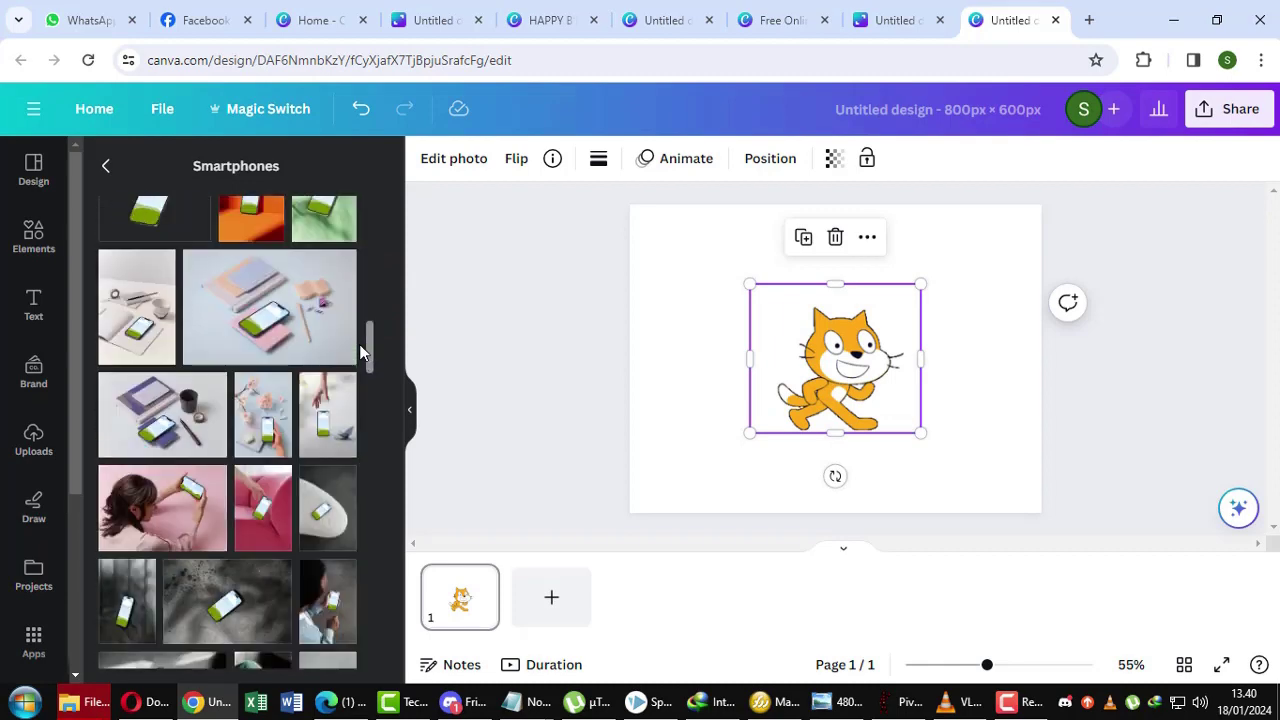
scroll(361, 352, "down", 3)
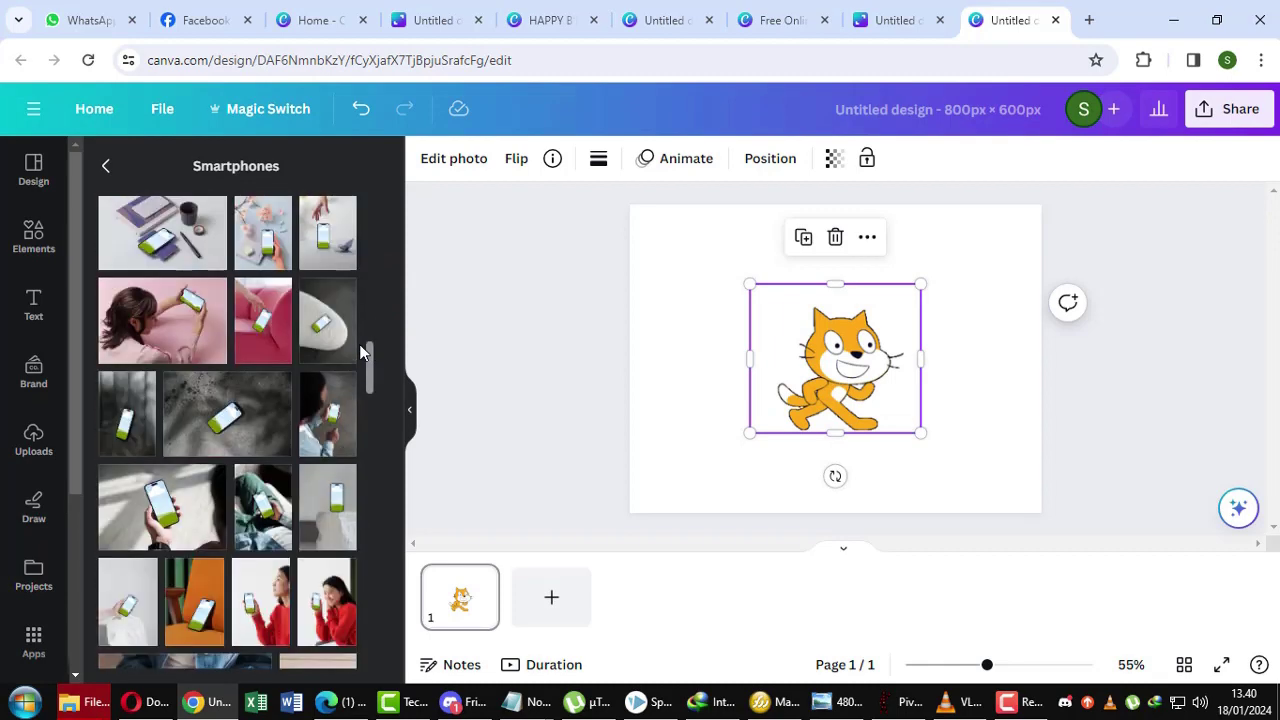
scroll(361, 352, "down", 4)
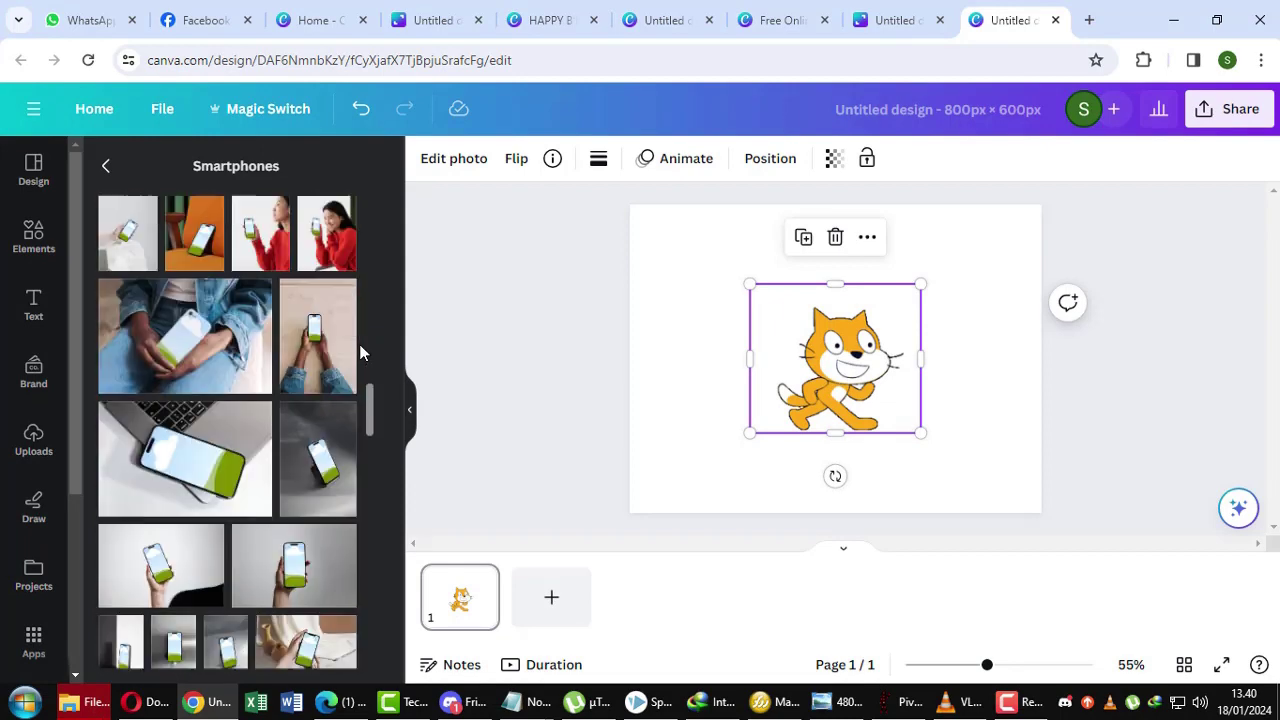
scroll(361, 352, "down", 2)
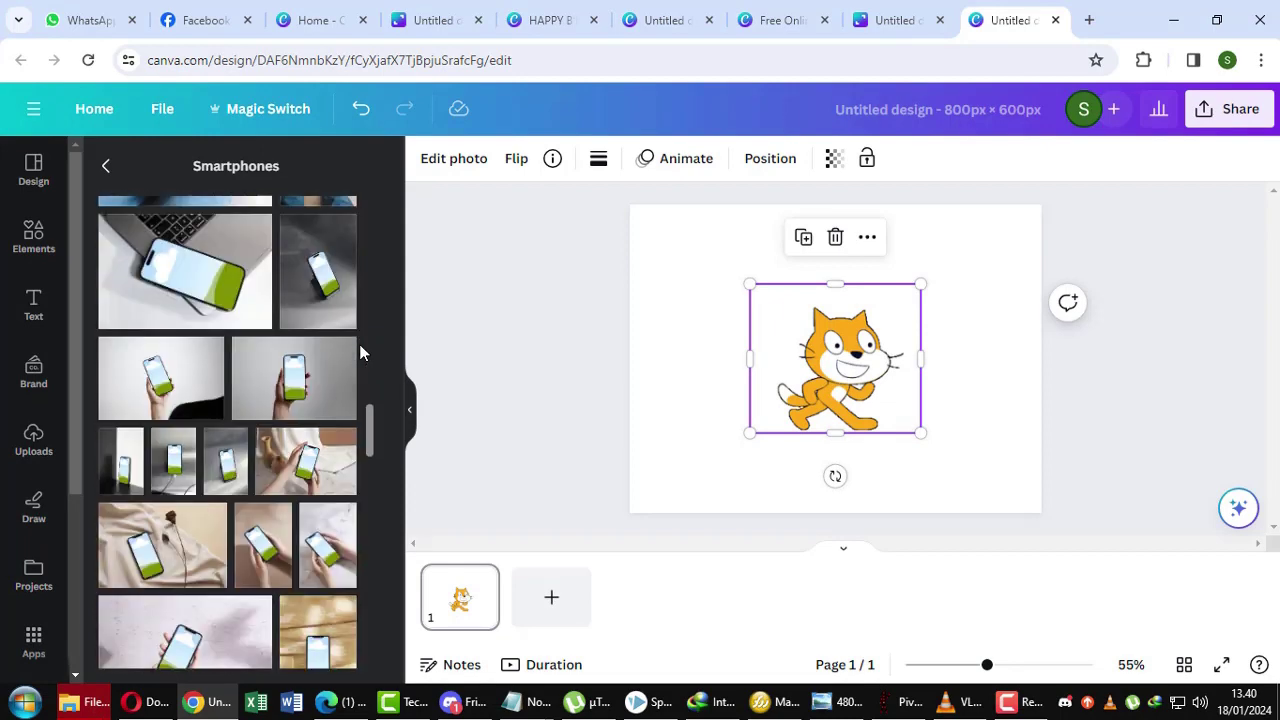
left_click(274, 377)
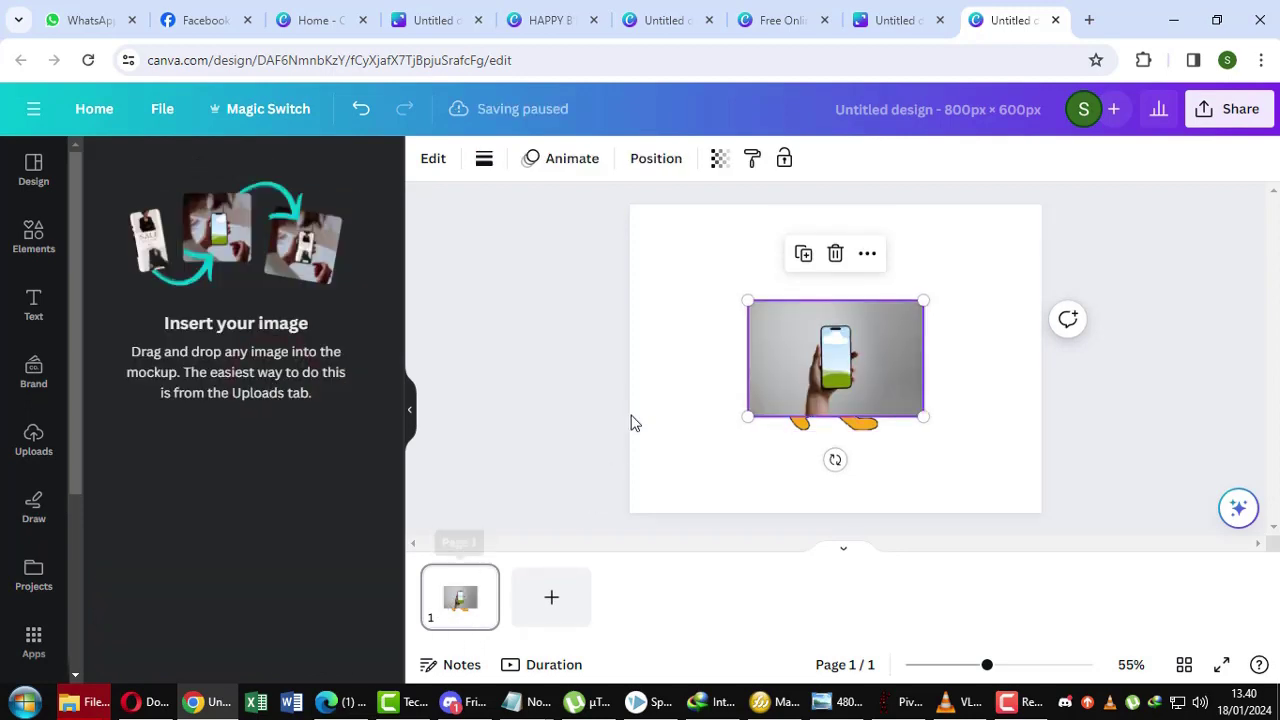
Step: Enlarge the phone mockup slightly and insert the cat image beneath it into the phone's screen
left_click_drag(748, 300, 691, 260)
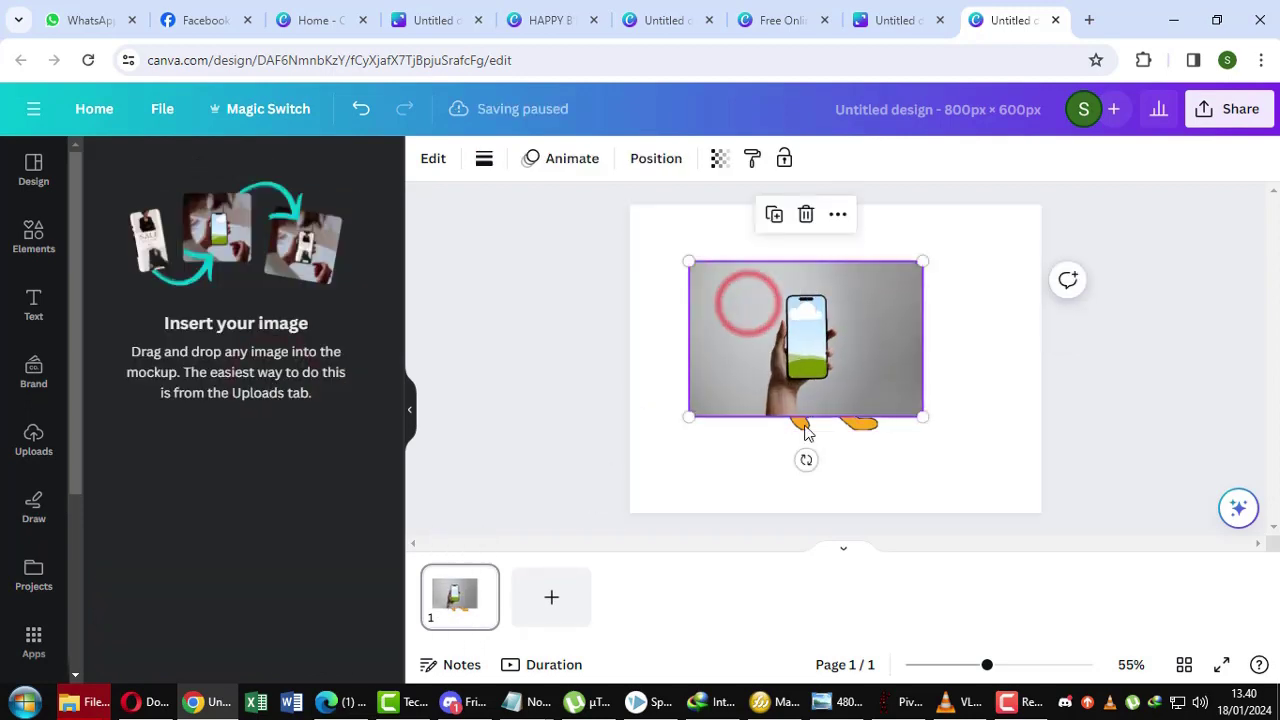
left_click_drag(820, 426, 815, 358)
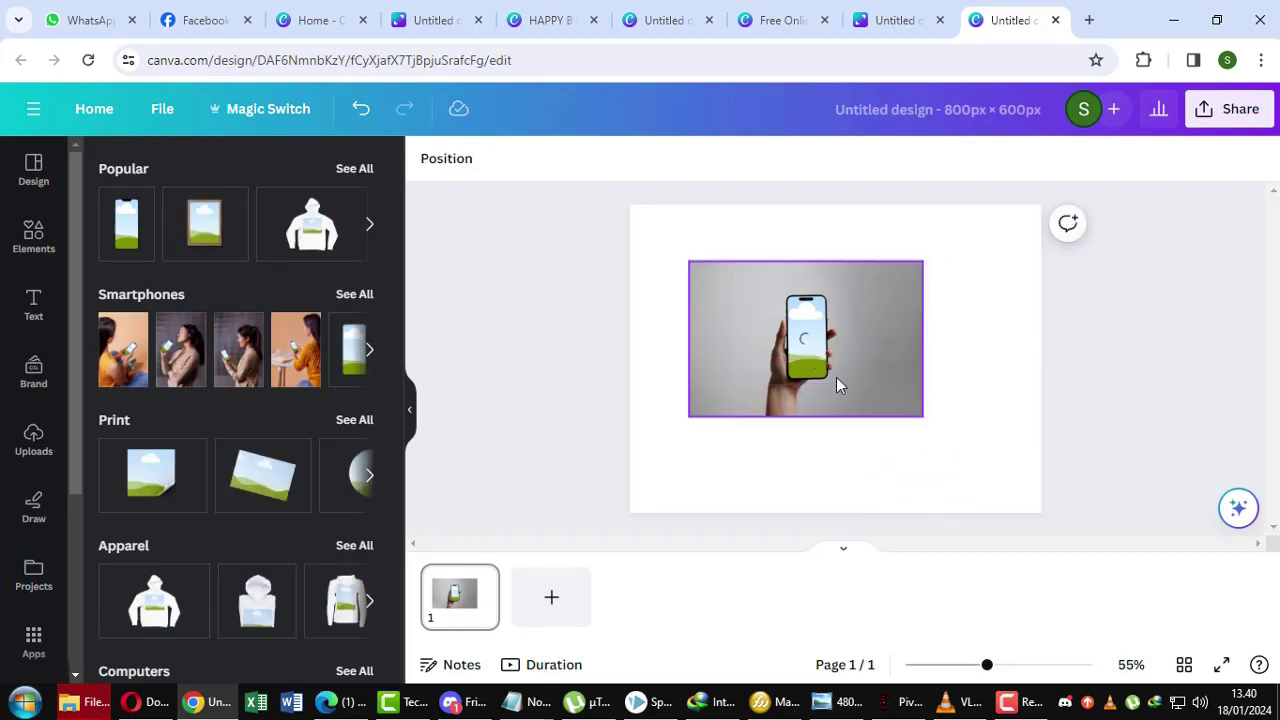
Step: Enlarge the phone mockup with the cat image until it spans the full page width
left_click(703, 273)
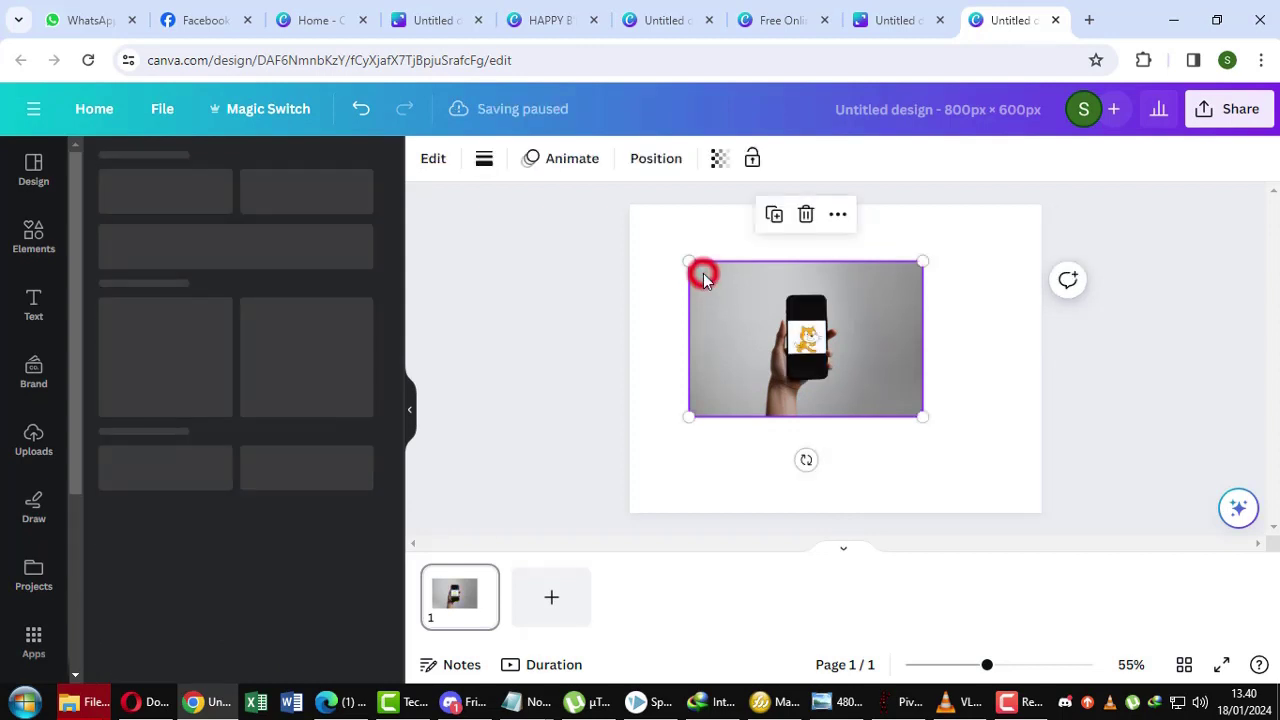
left_click_drag(688, 261, 631, 209)
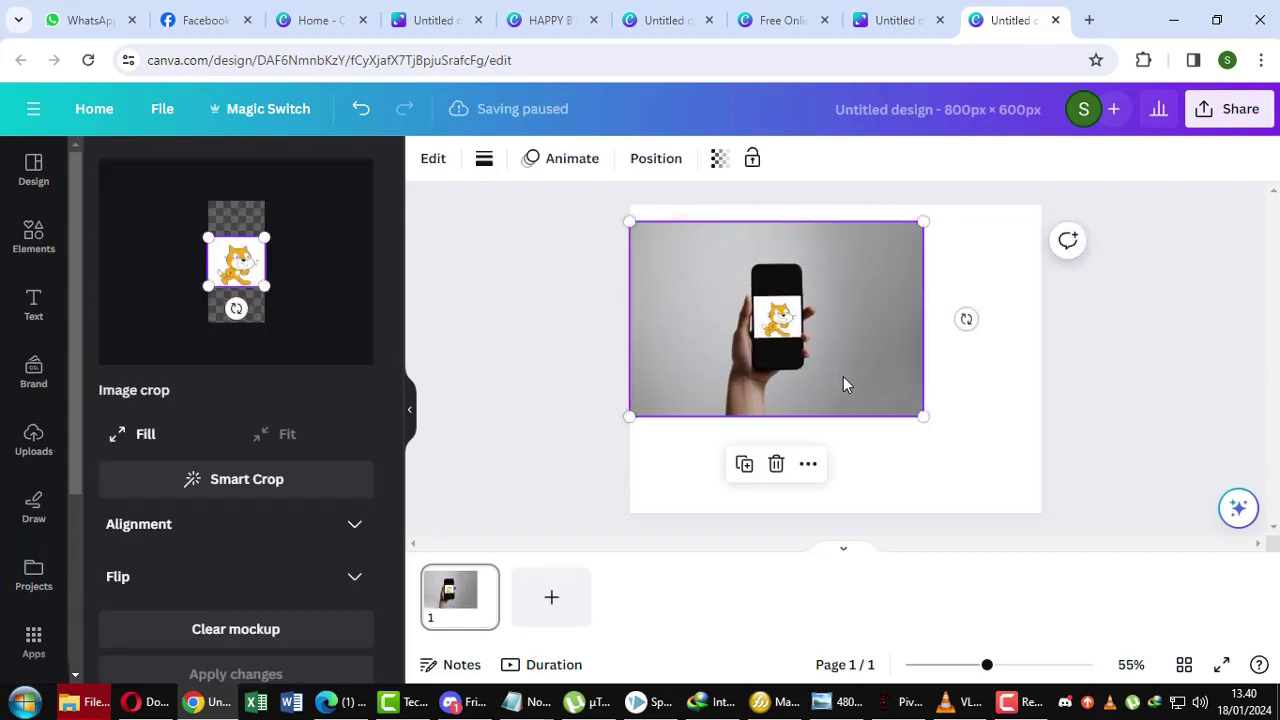
left_click_drag(920, 413, 1028, 518)
left_click(860, 380)
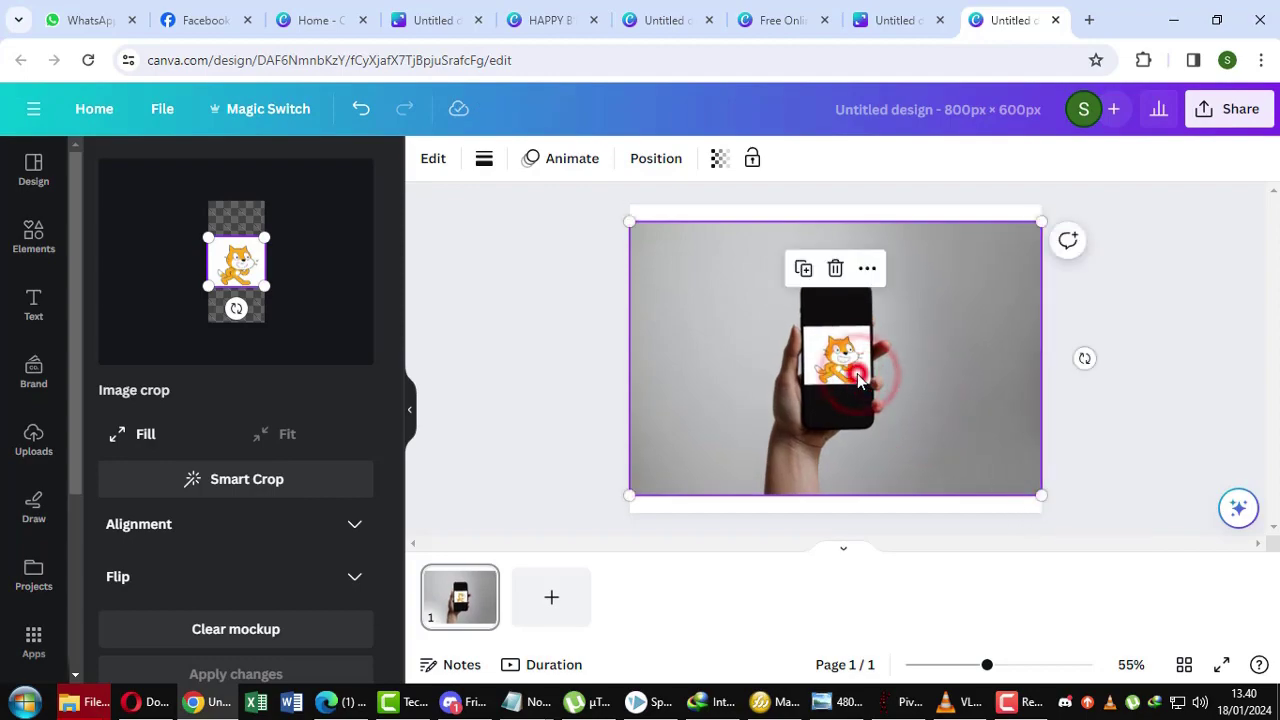
Step: Add a second page and place the uploaded picture of the boy riding a bicycle on it
left_click(530, 615)
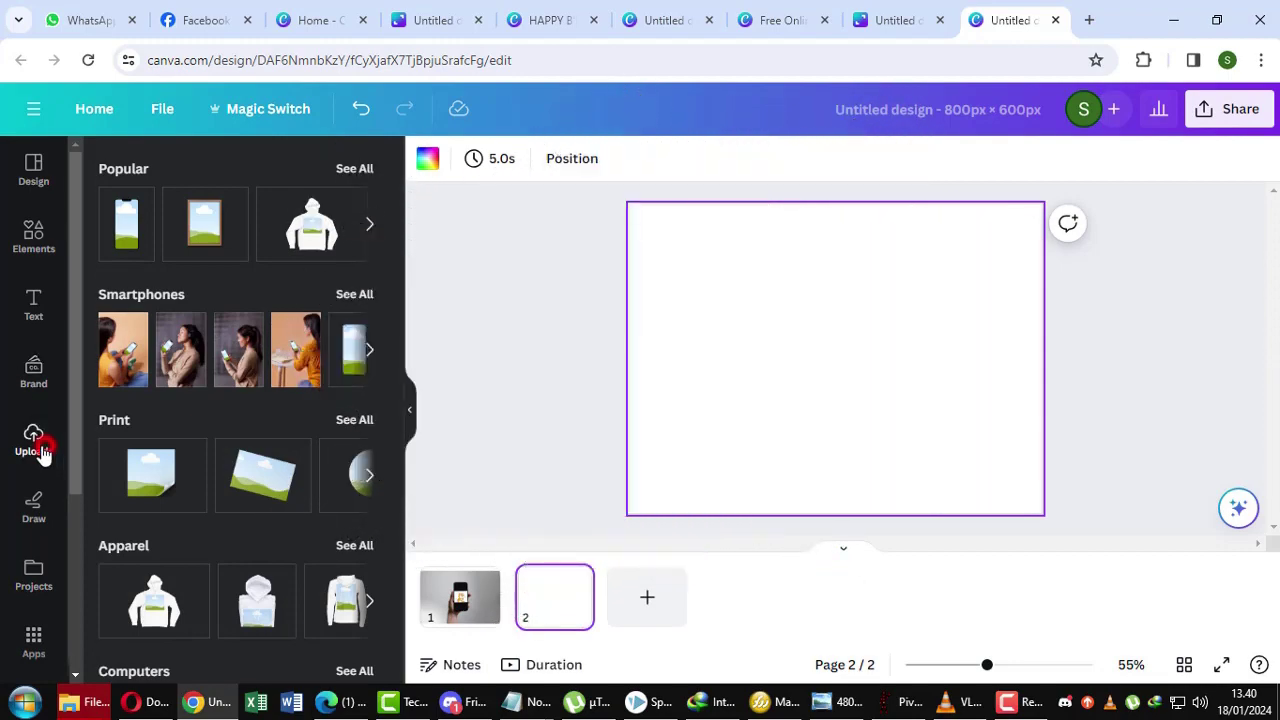
left_click(40, 450)
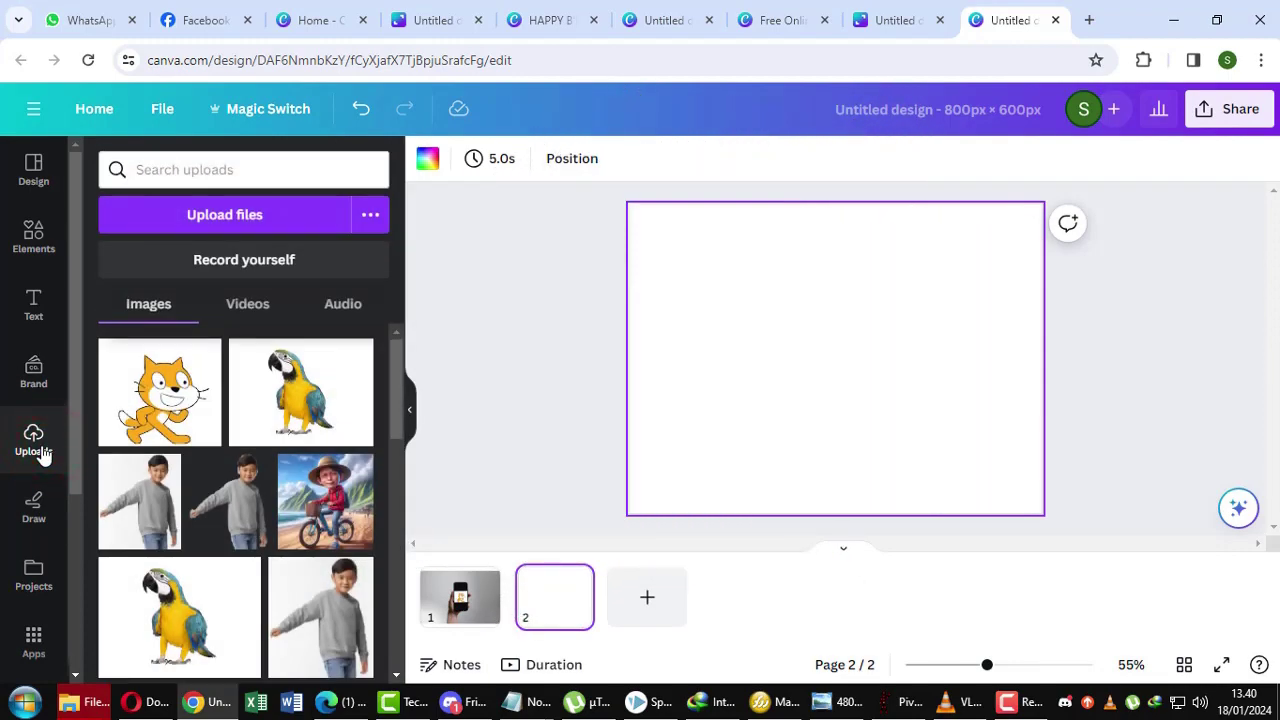
left_click(291, 476)
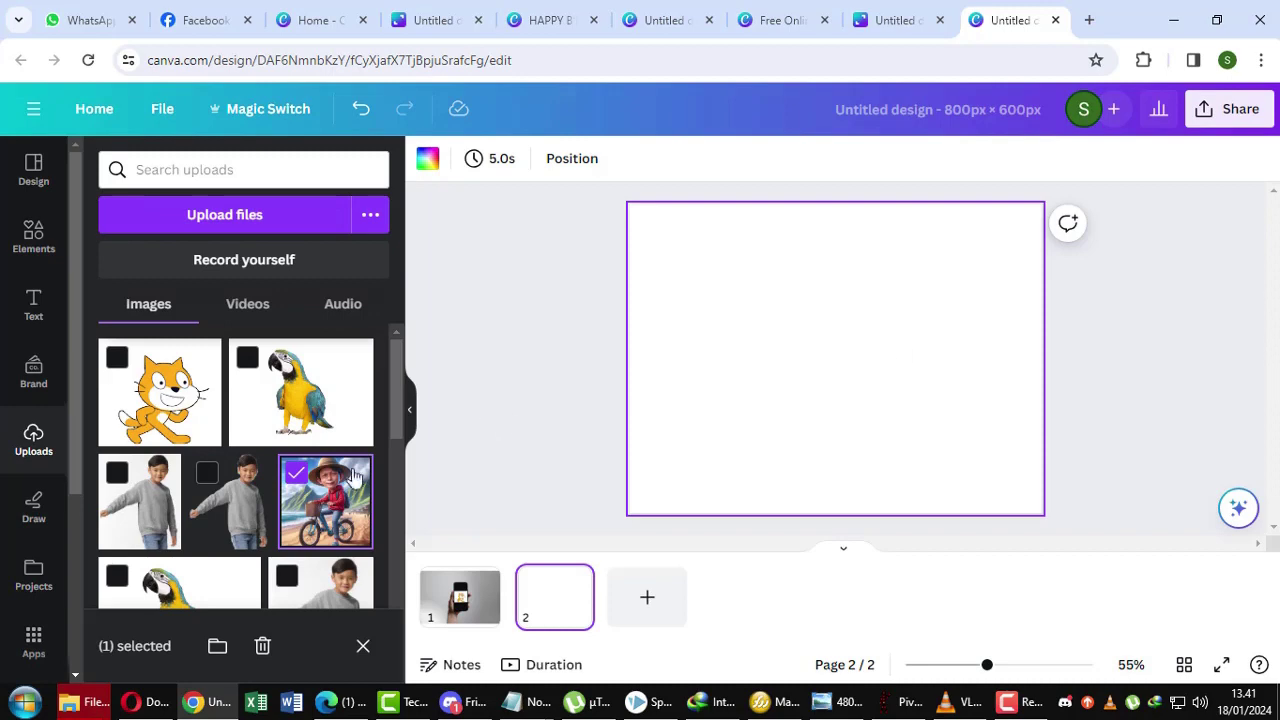
left_click(320, 490)
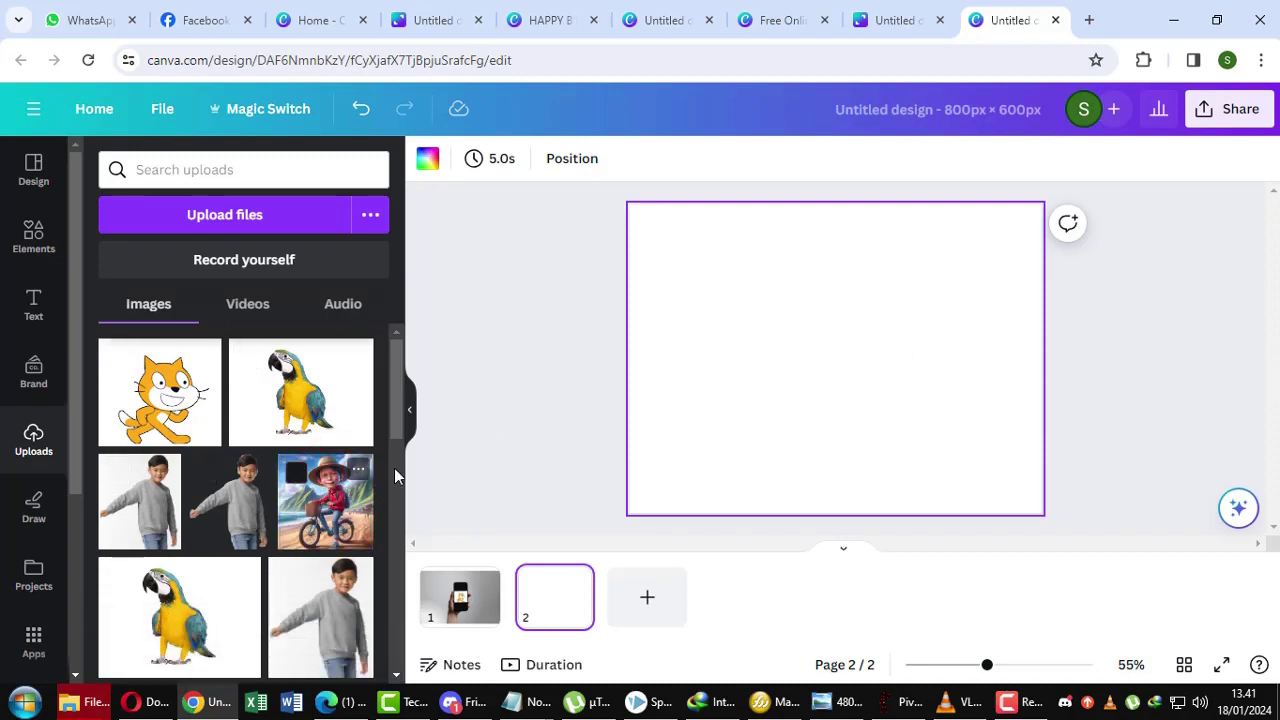
left_click_drag(320, 490, 740, 296)
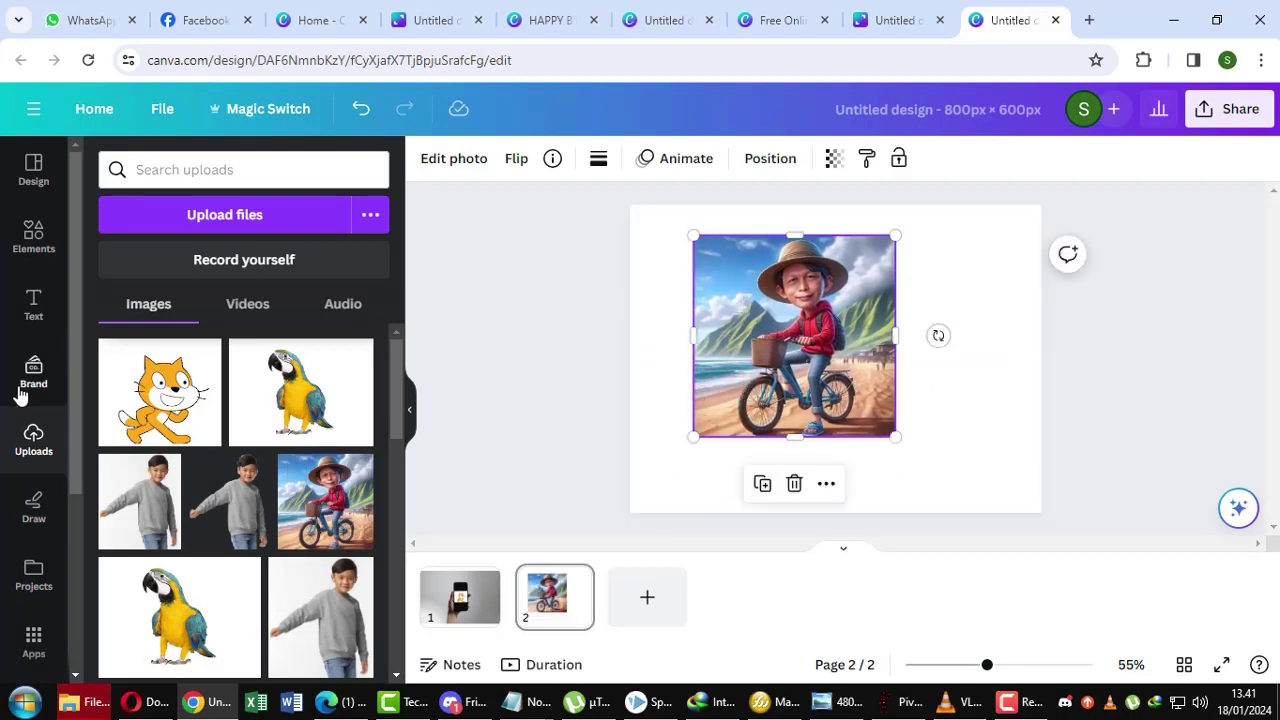
Step: From the bicycle photo's Mockups app, add the Print mockup of two hands holding an open folded sheet against a teal background
left_click(460, 166)
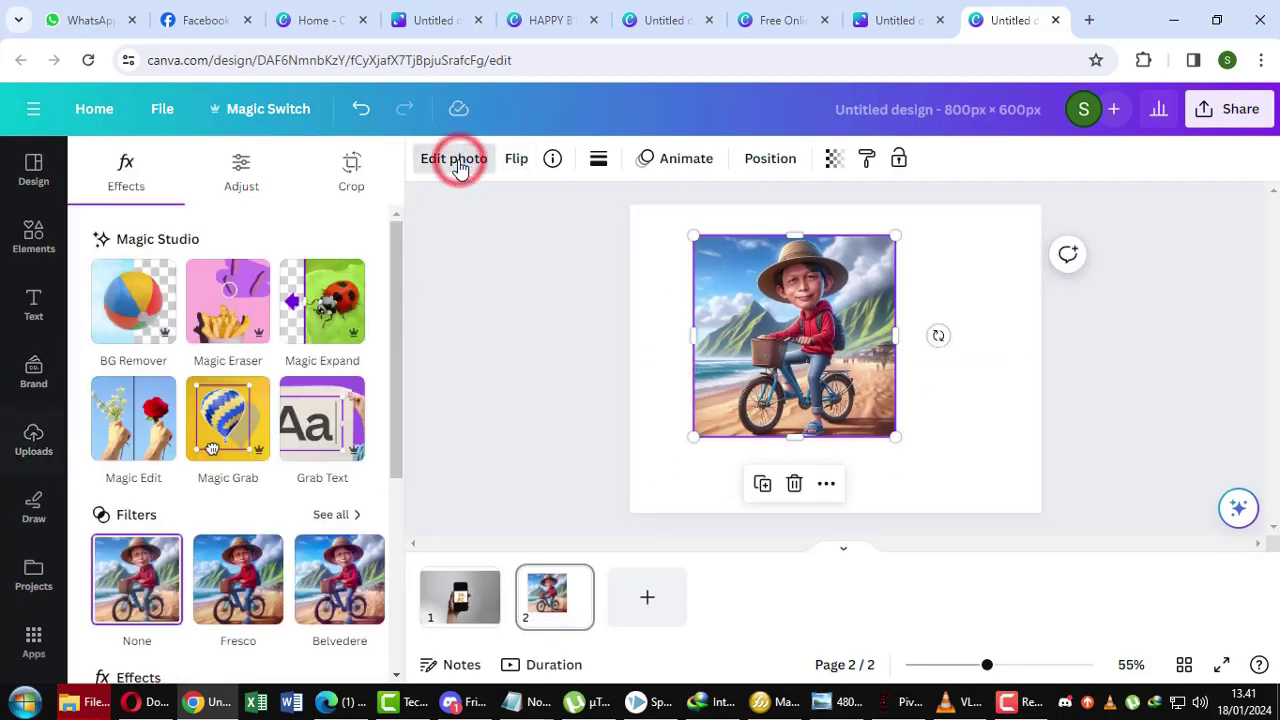
scroll(288, 358, "down", 5)
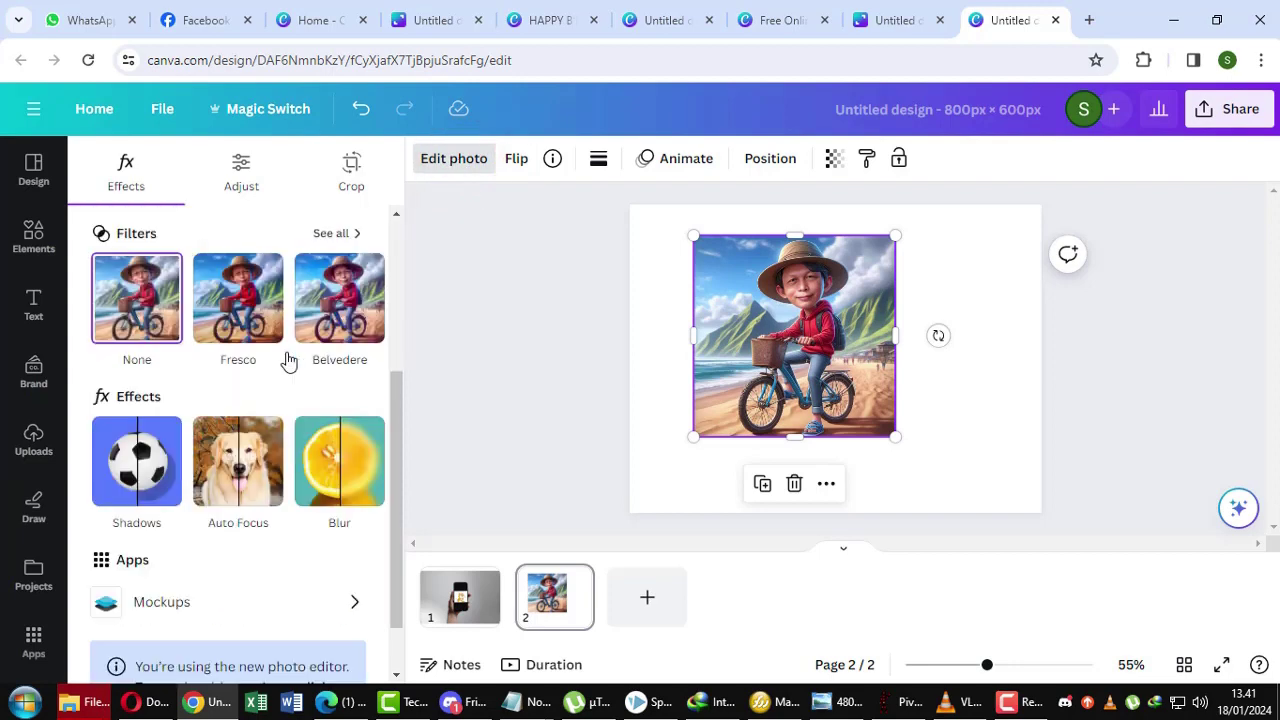
left_click(236, 532)
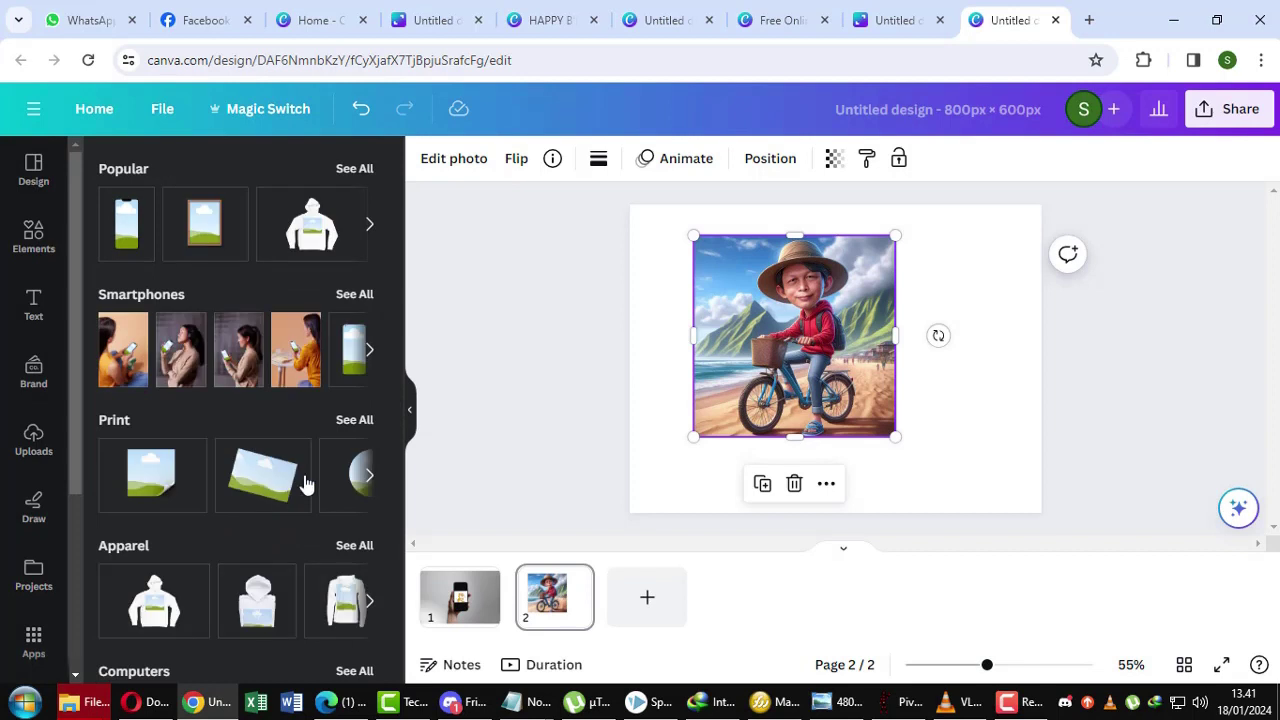
left_click(356, 421)
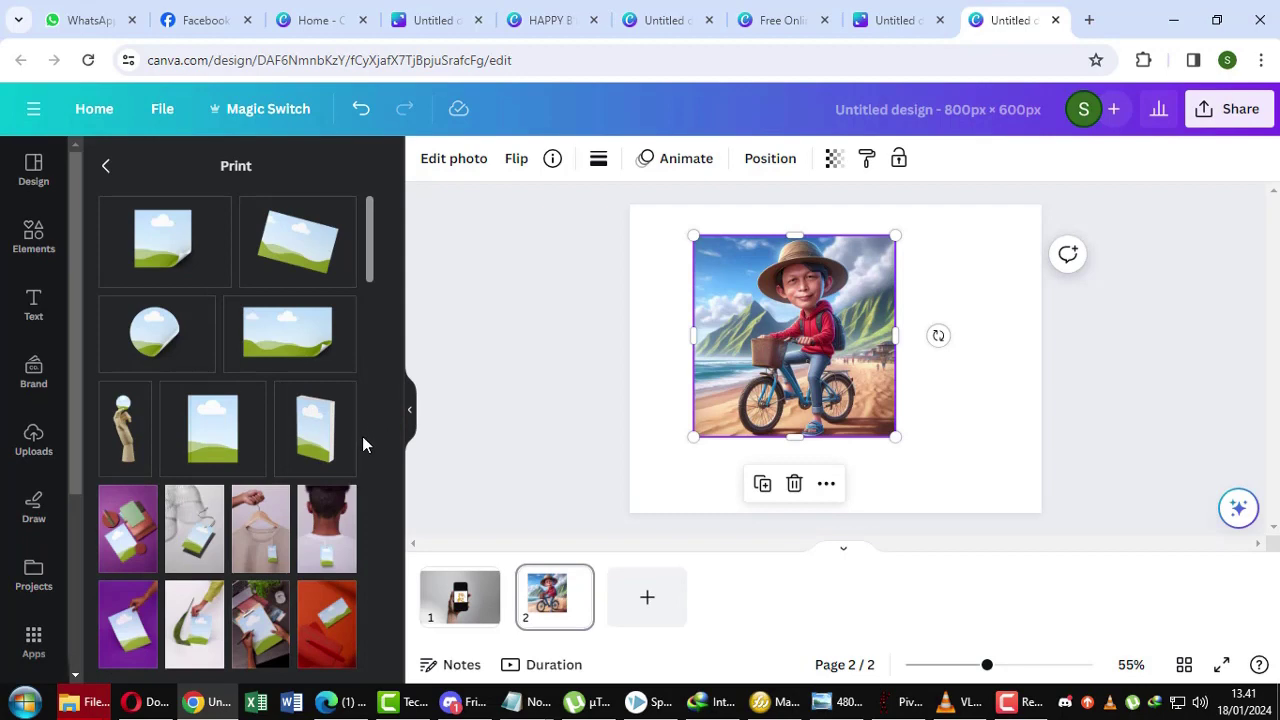
scroll(362, 444, "down", 4)
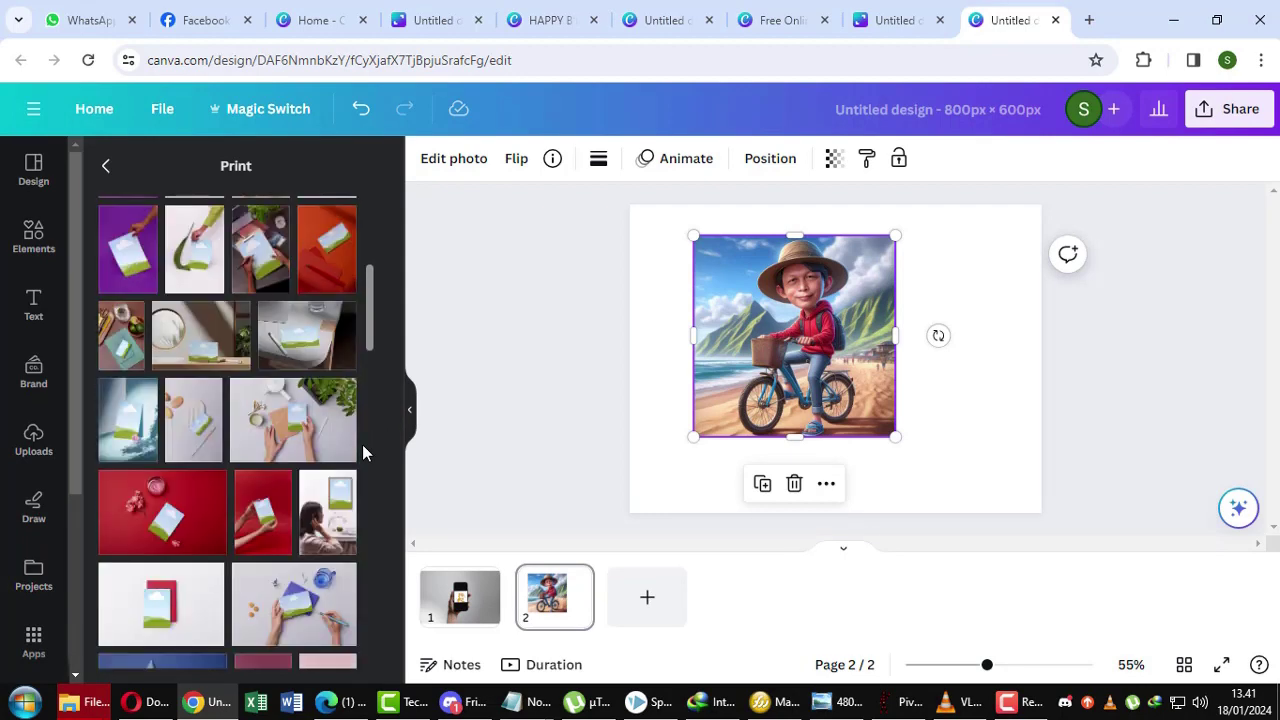
scroll(362, 444, "down", 3)
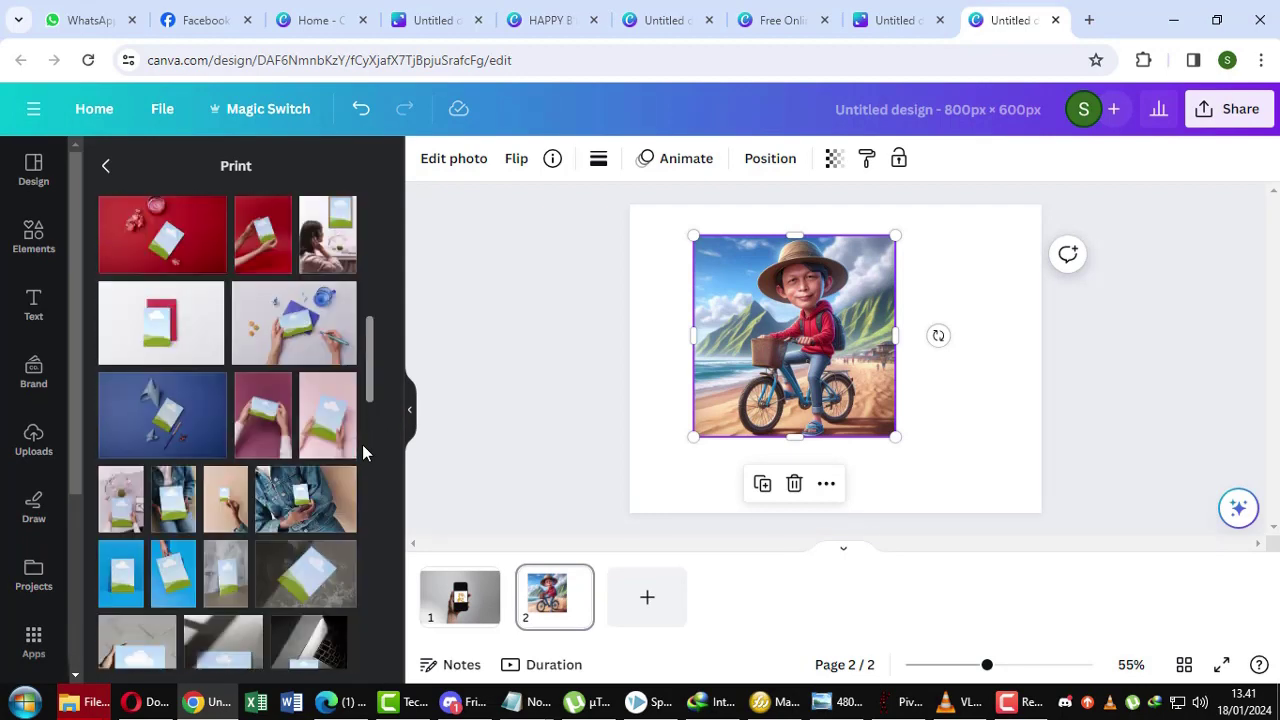
scroll(363, 447, "down", 3)
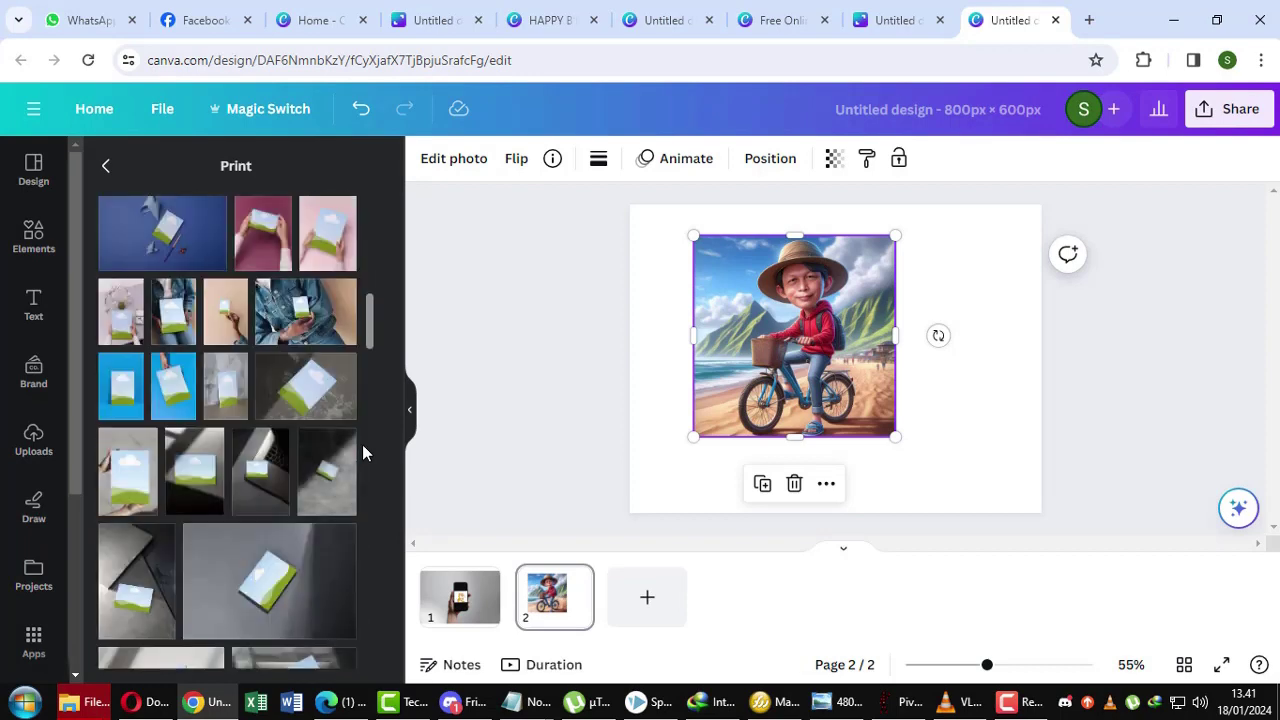
scroll(362, 453, "down", 3)
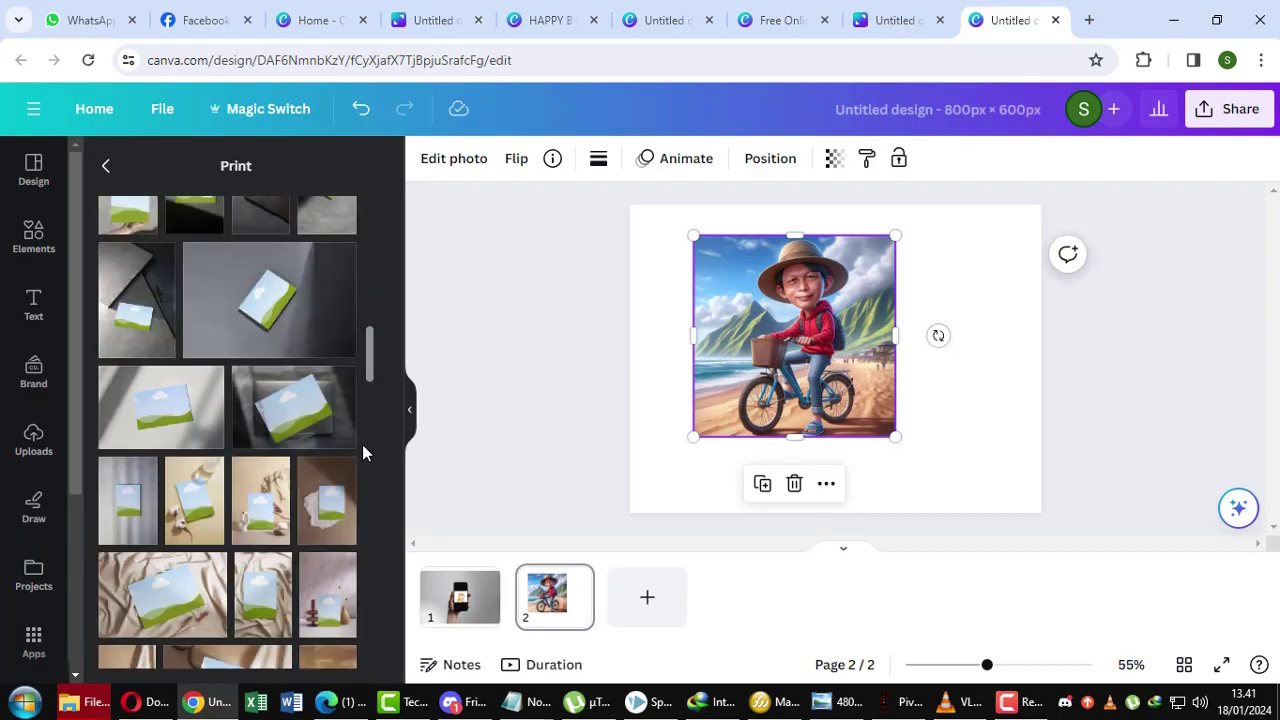
scroll(362, 453, "down", 3)
scroll(362, 453, "down", 3)
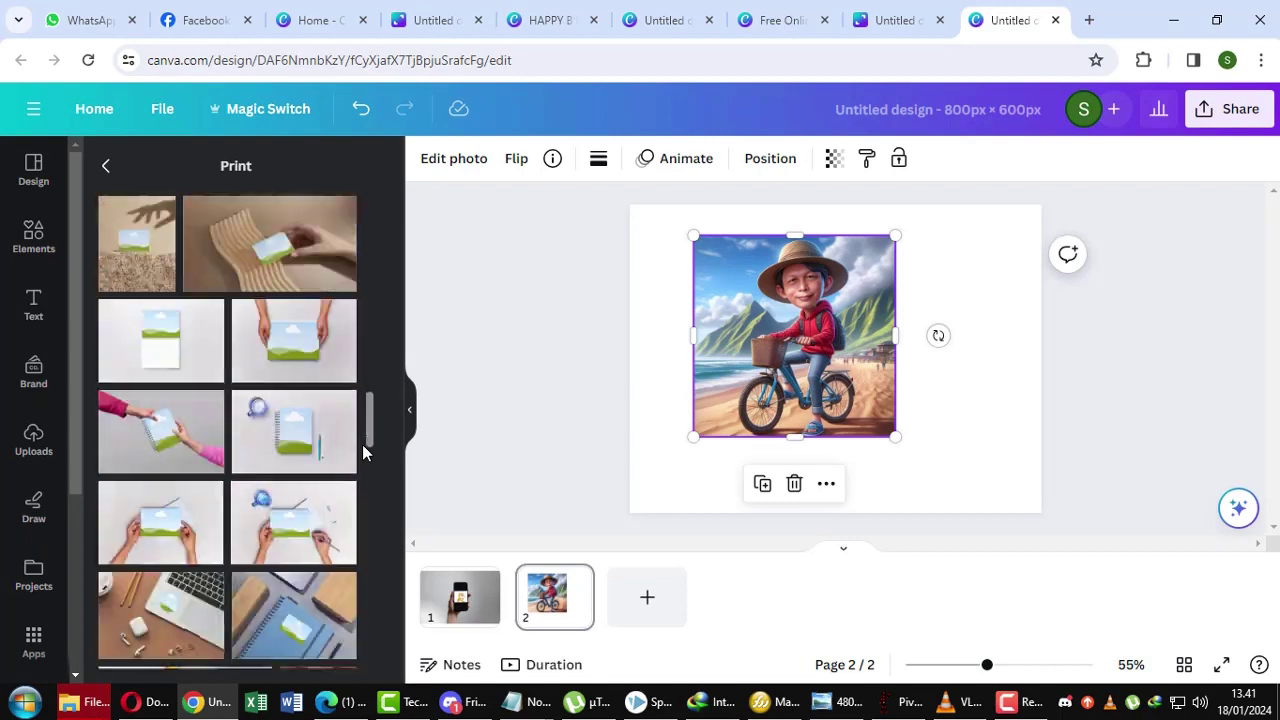
scroll(362, 444, "down", 2)
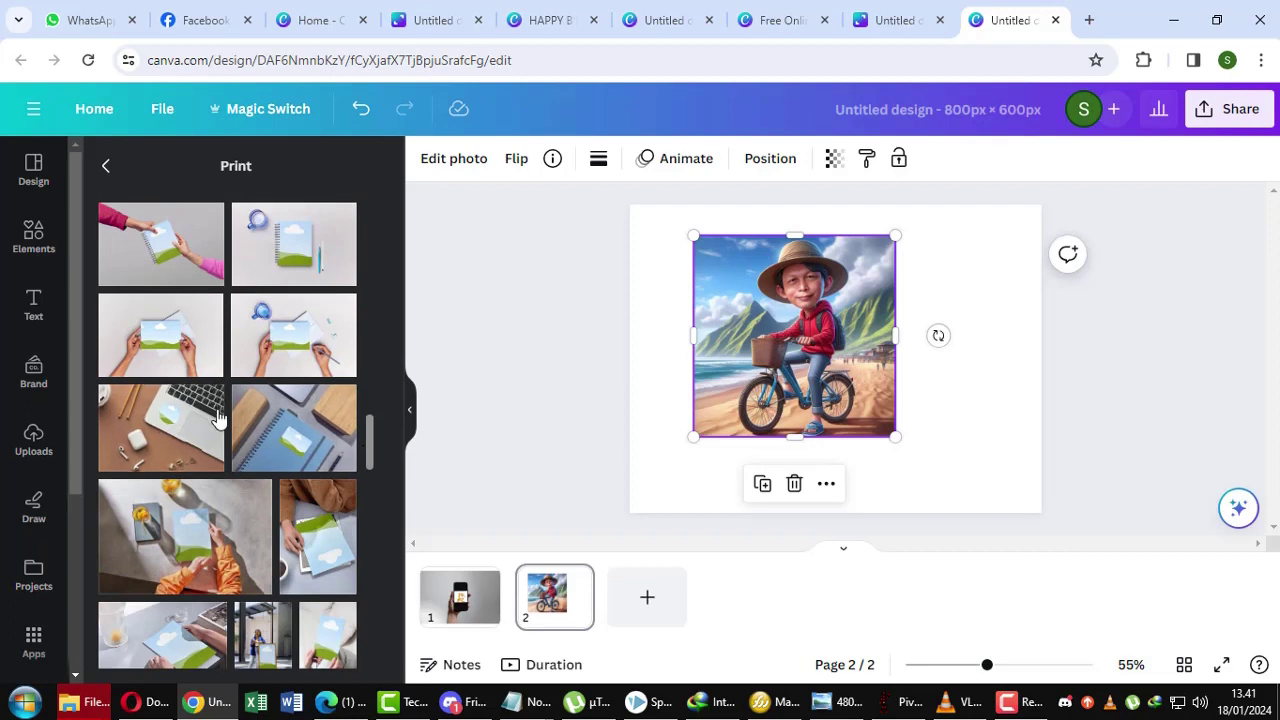
scroll(230, 430, "down", 2)
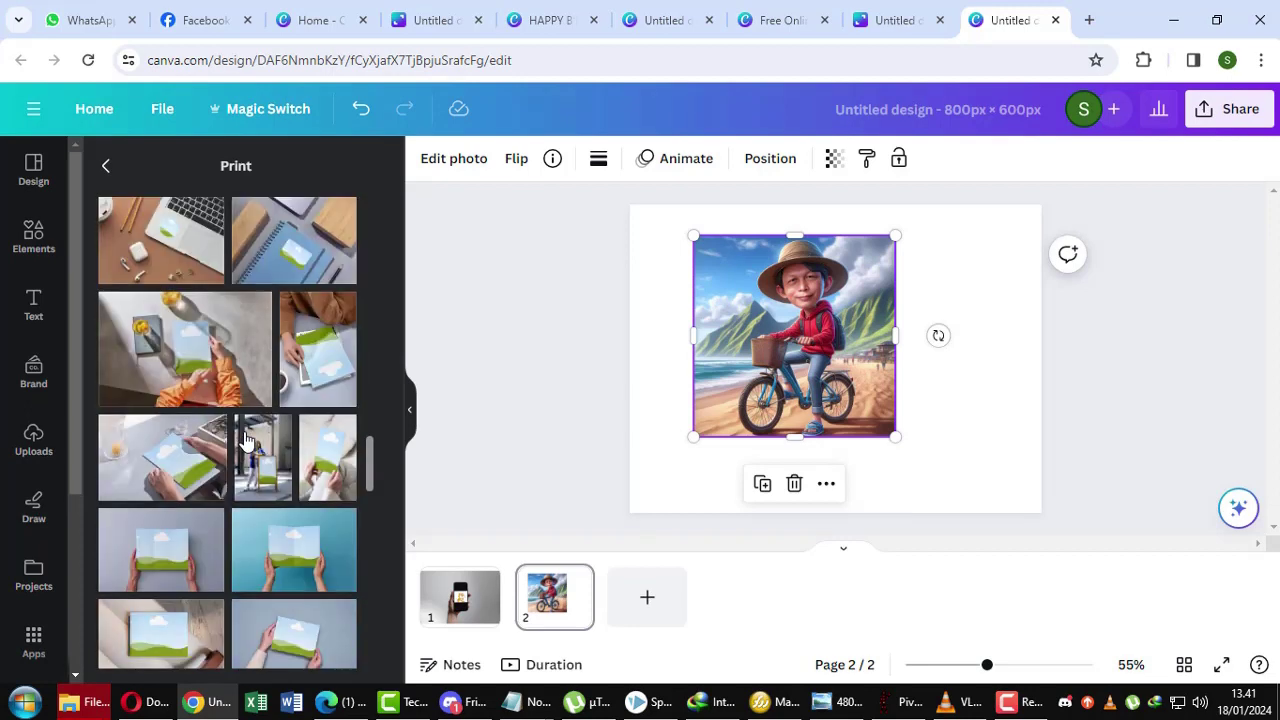
left_click(283, 577)
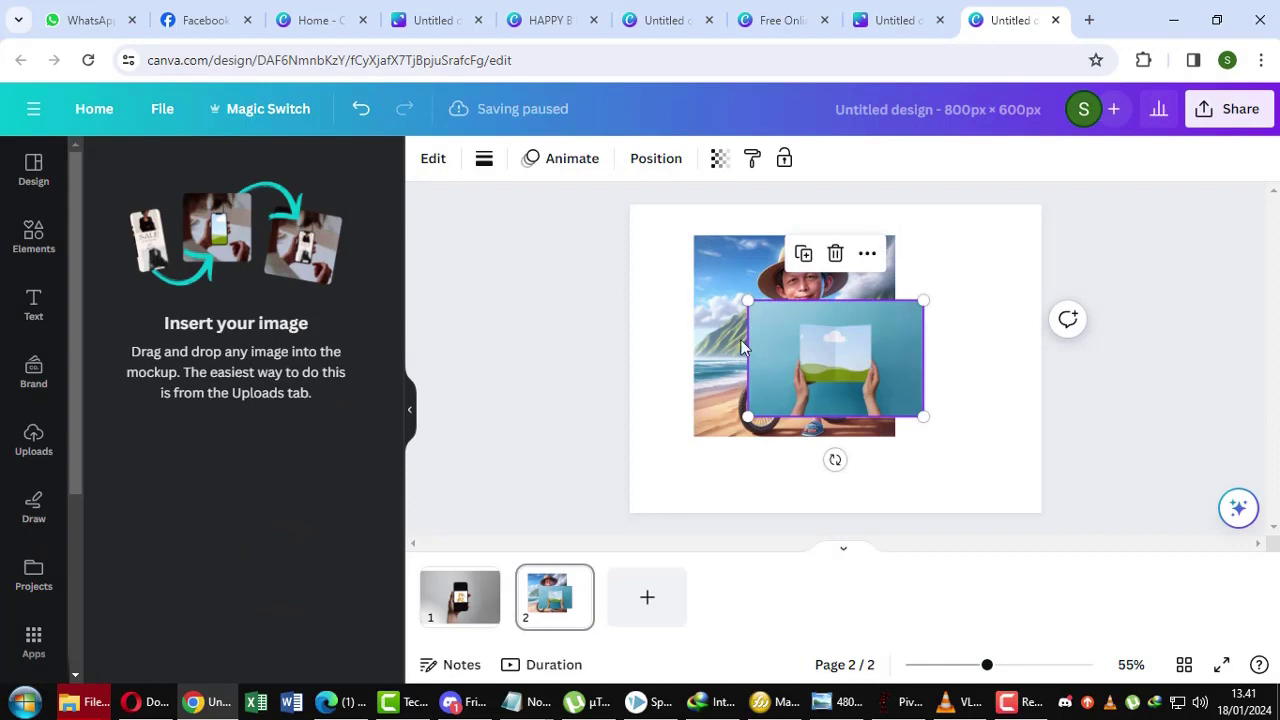
Step: Insert the bicycle picture into the folded sheet mockup and enlarge the mockup to span the full page width
left_click_drag(708, 312, 790, 362)
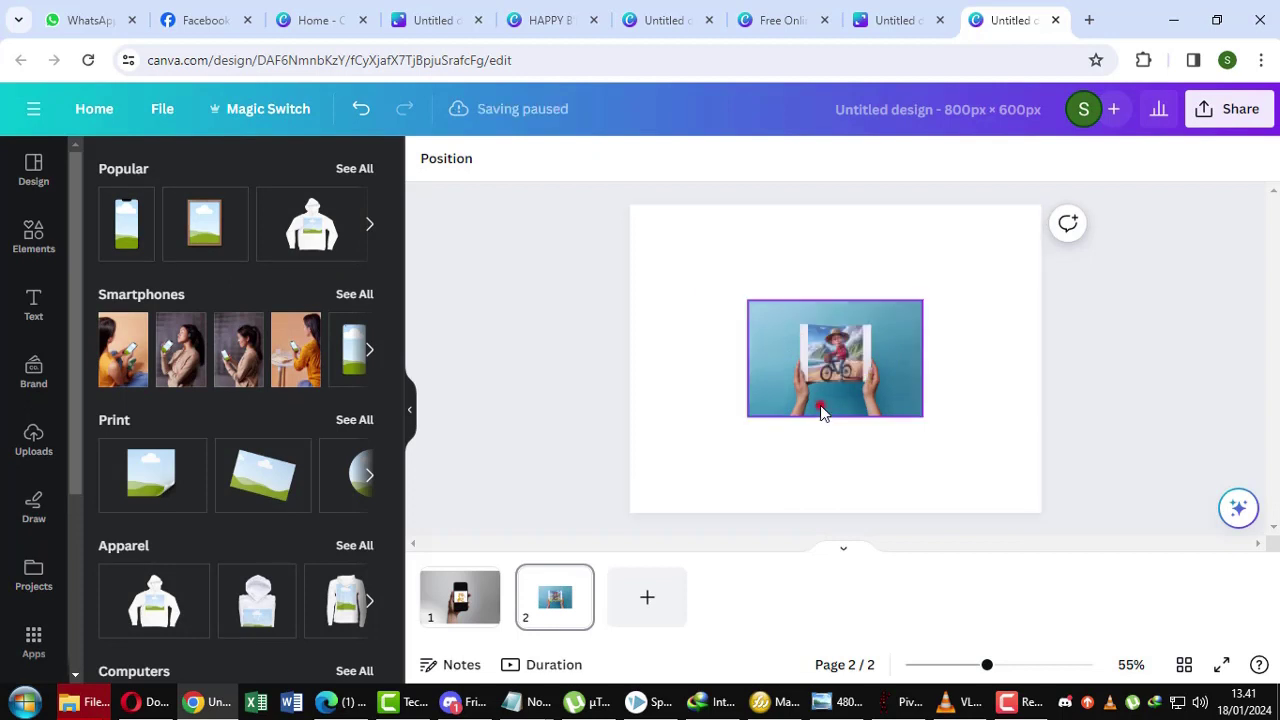
left_click(823, 403)
left_click_drag(748, 300, 629, 221)
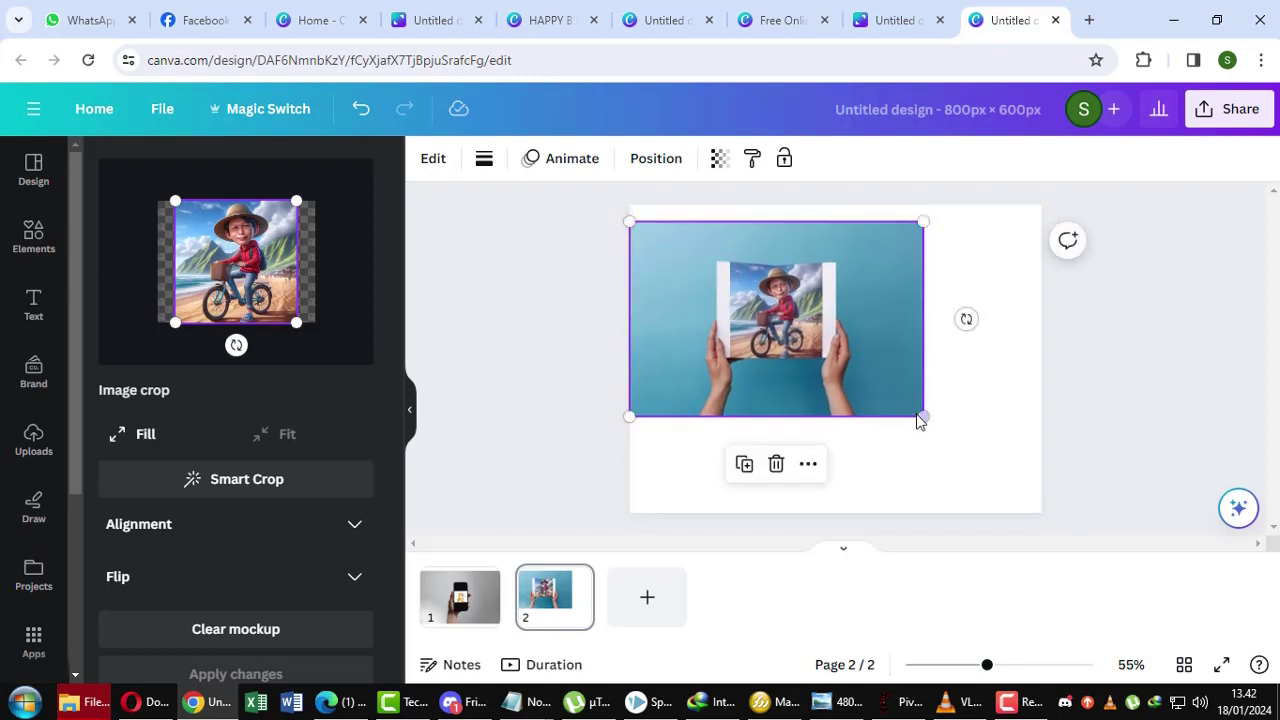
left_click_drag(922, 418, 1028, 507)
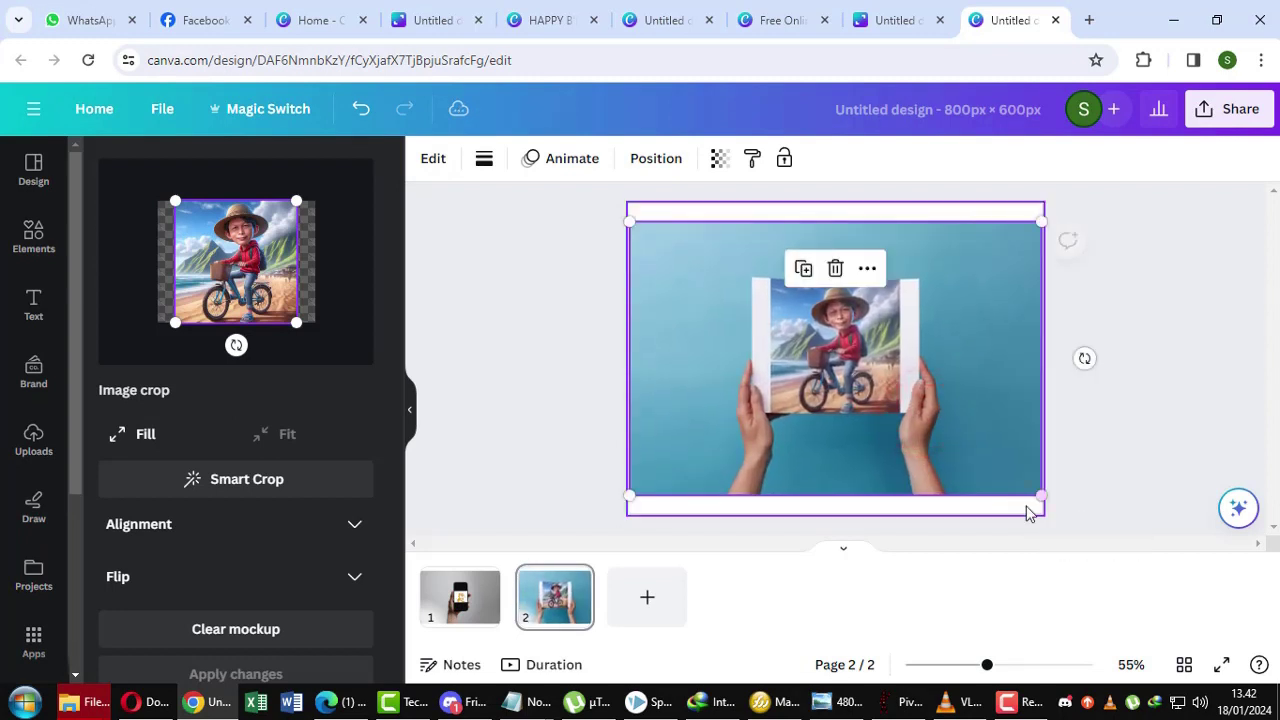
Step: Enlarge and reposition the bicycle picture in the image crop so it covers the sheet's full width, and apply the changes
left_click_drag(297, 201, 332, 166)
mouse_move(268, 258)
left_mouse_down()
mouse_move(232, 266)
mouse_move(253, 278)
left_mouse_up()
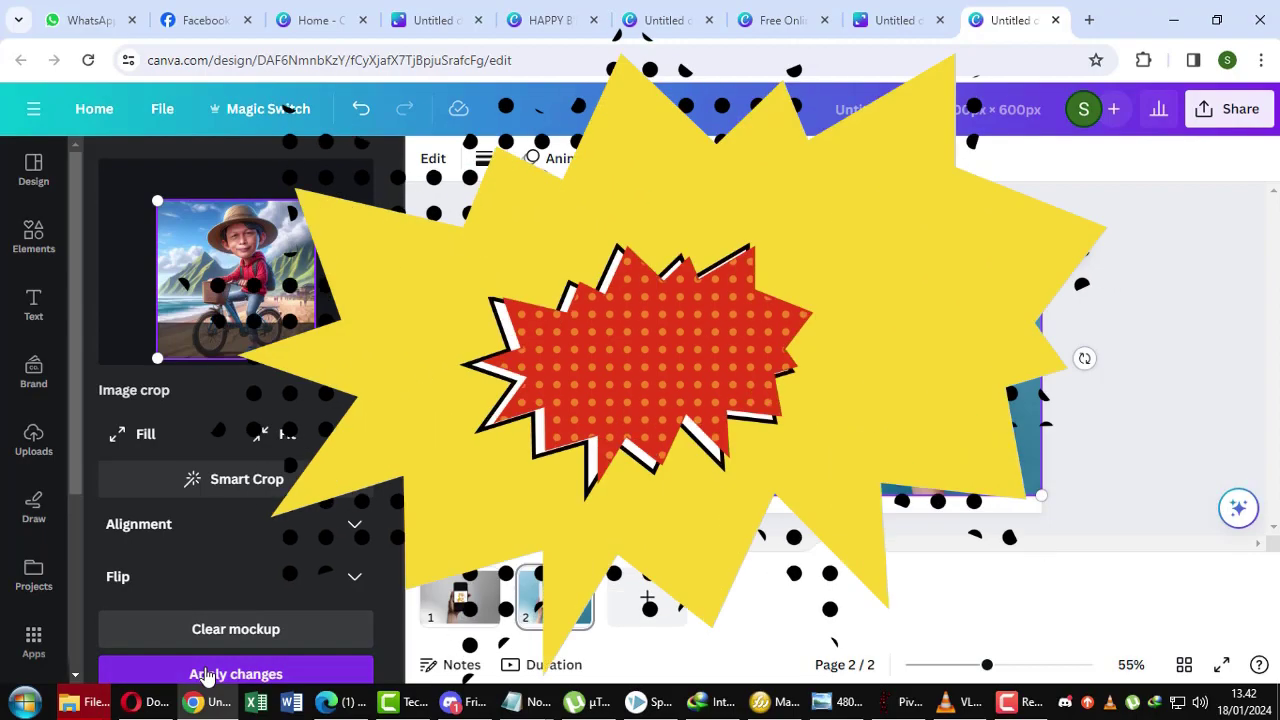
left_click(205, 673)
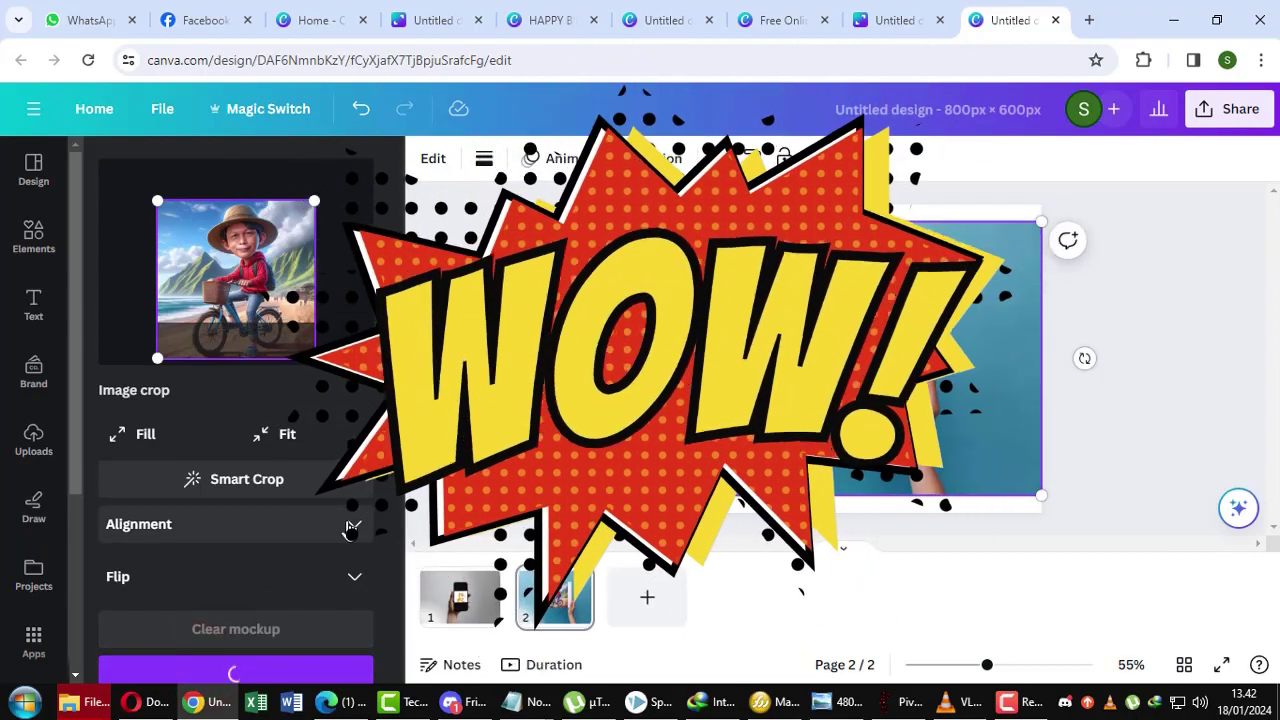
left_click(1006, 665)
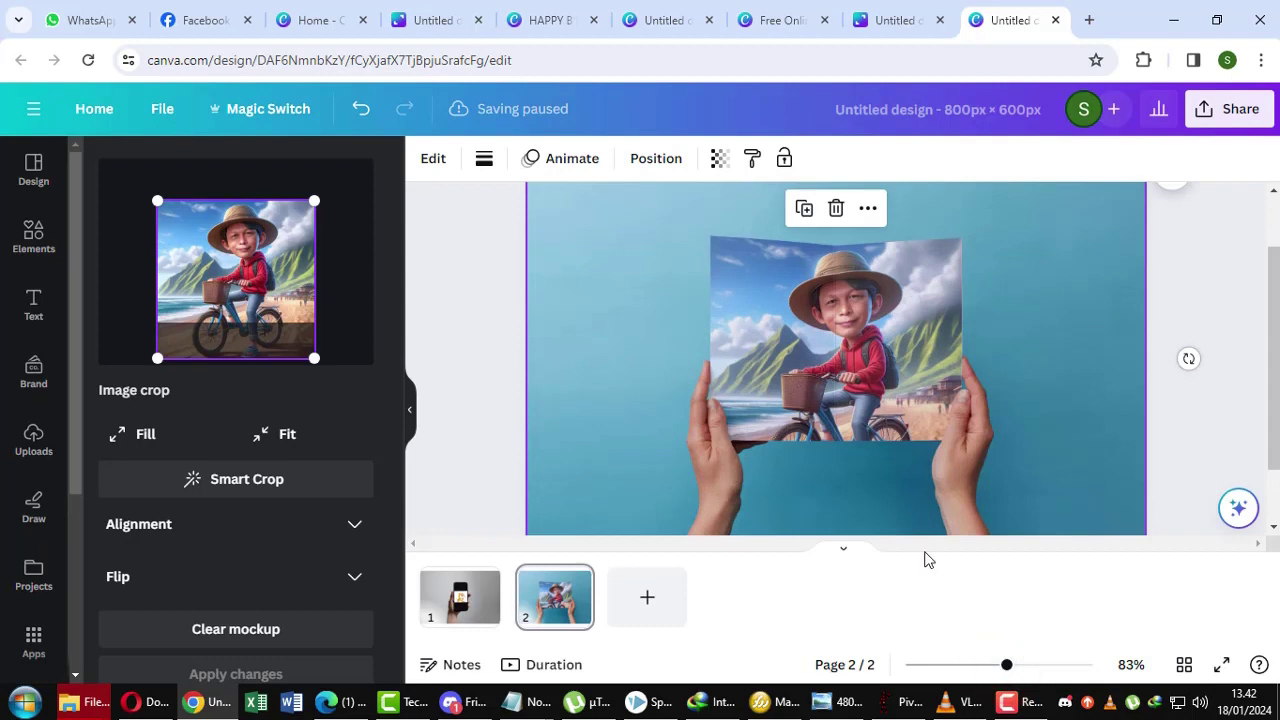
Step: Add a third page and place the uploaded picture of the seated girl in the turquoise dress on it
left_click(645, 600)
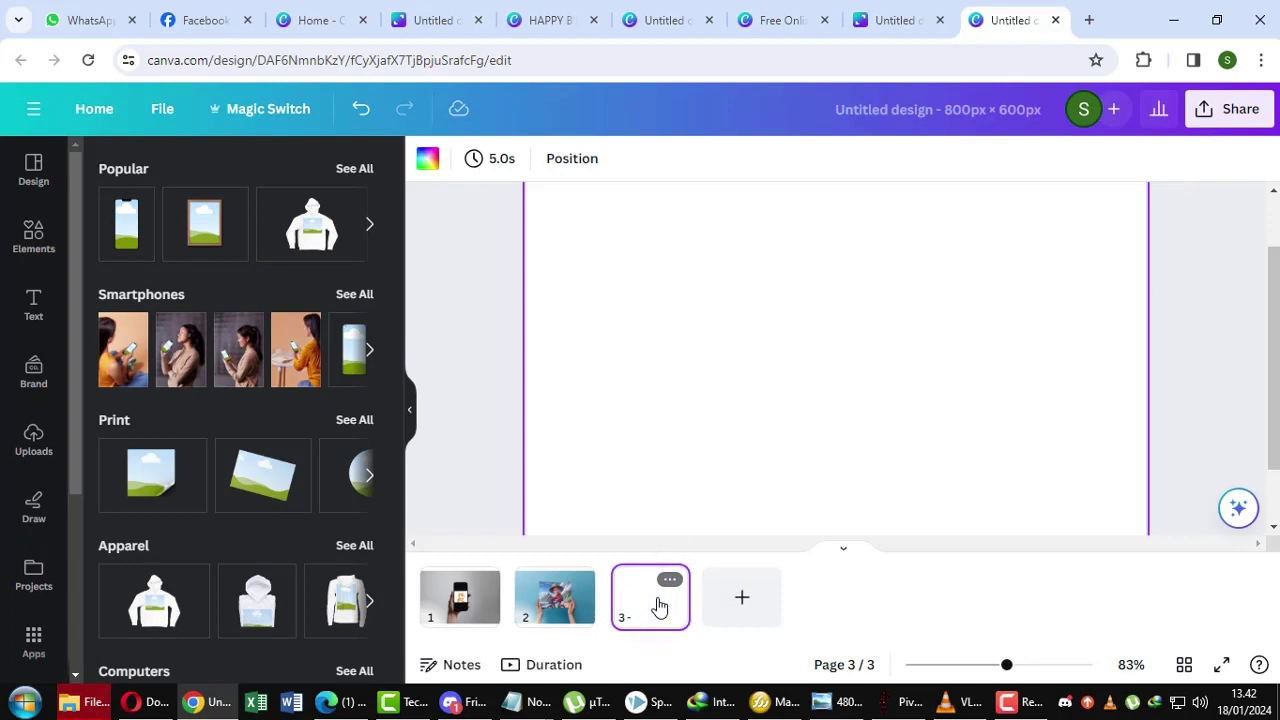
left_click(31, 442)
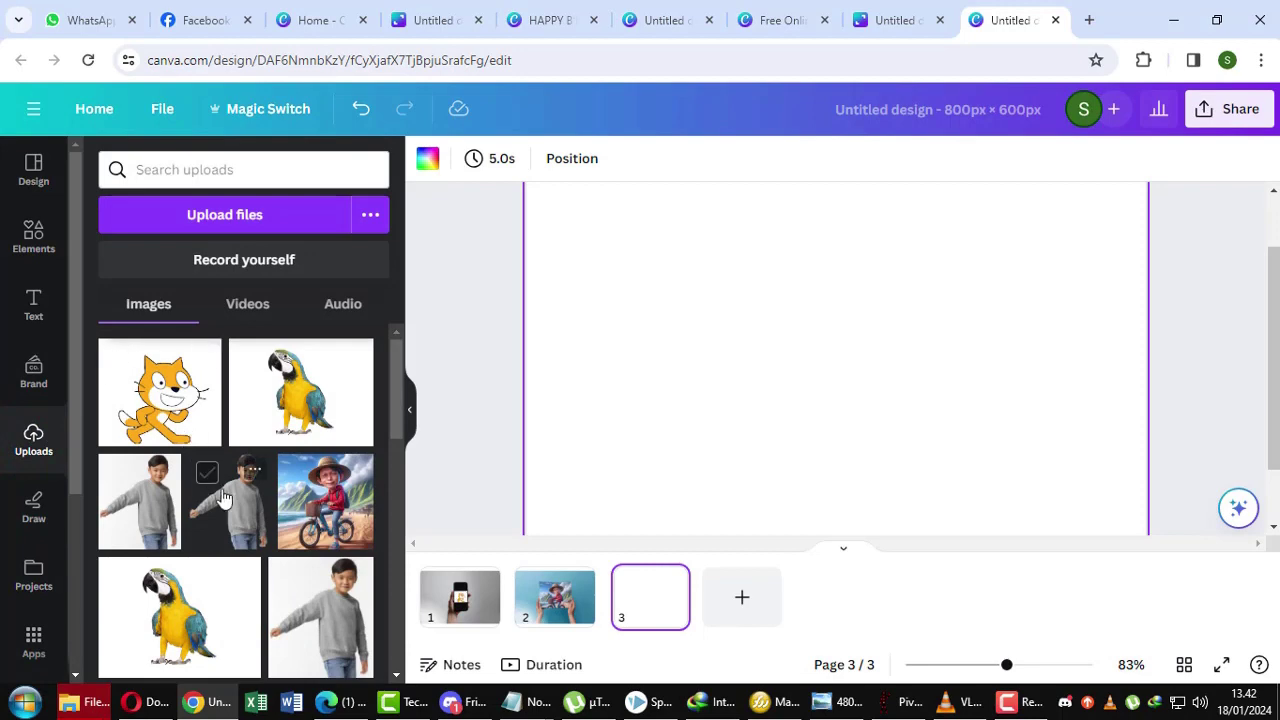
scroll(226, 506, "down", 1)
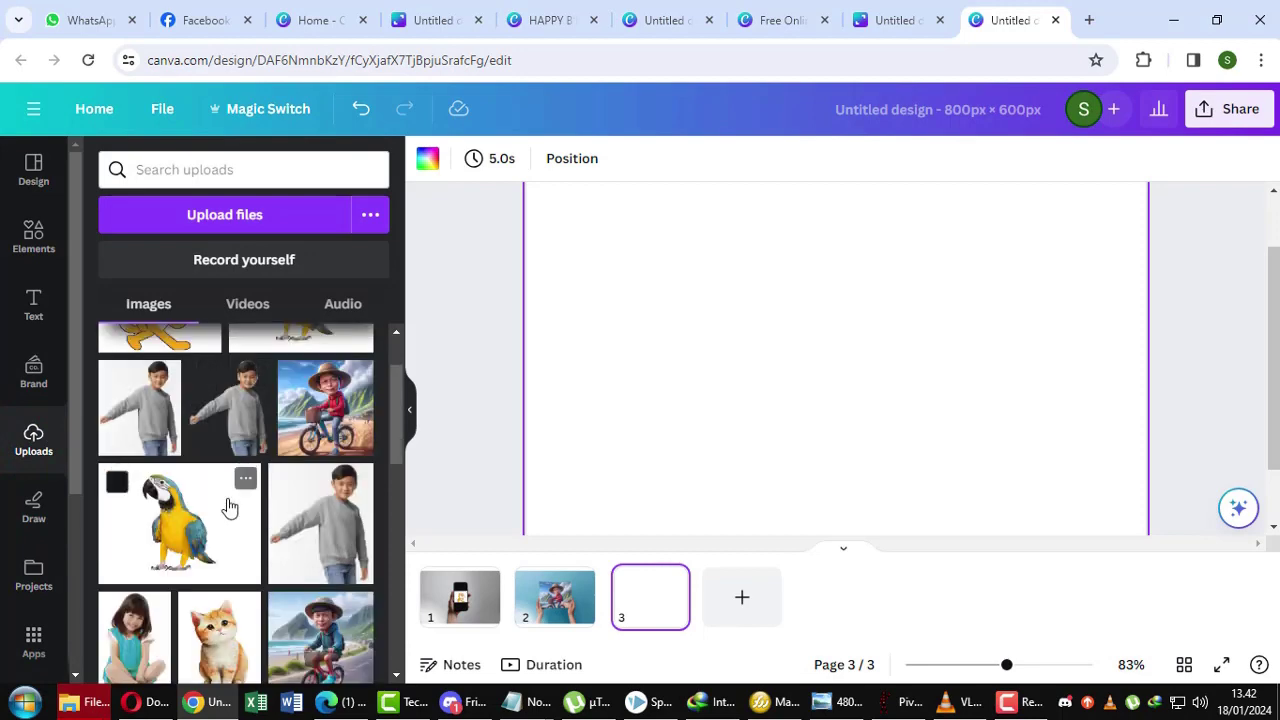
left_click(150, 620)
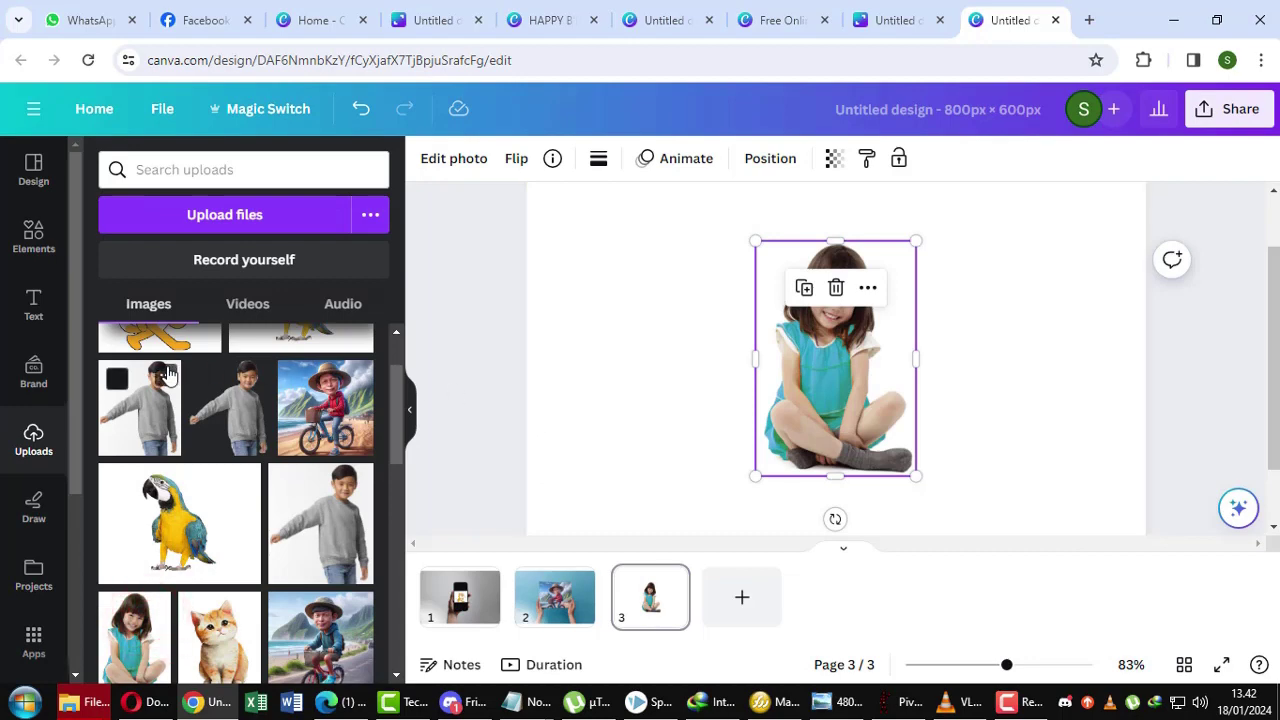
Step: From the girl photo's Mockups app, add the Popular mockup with a circular frame surrounded by flowers
left_click(455, 160)
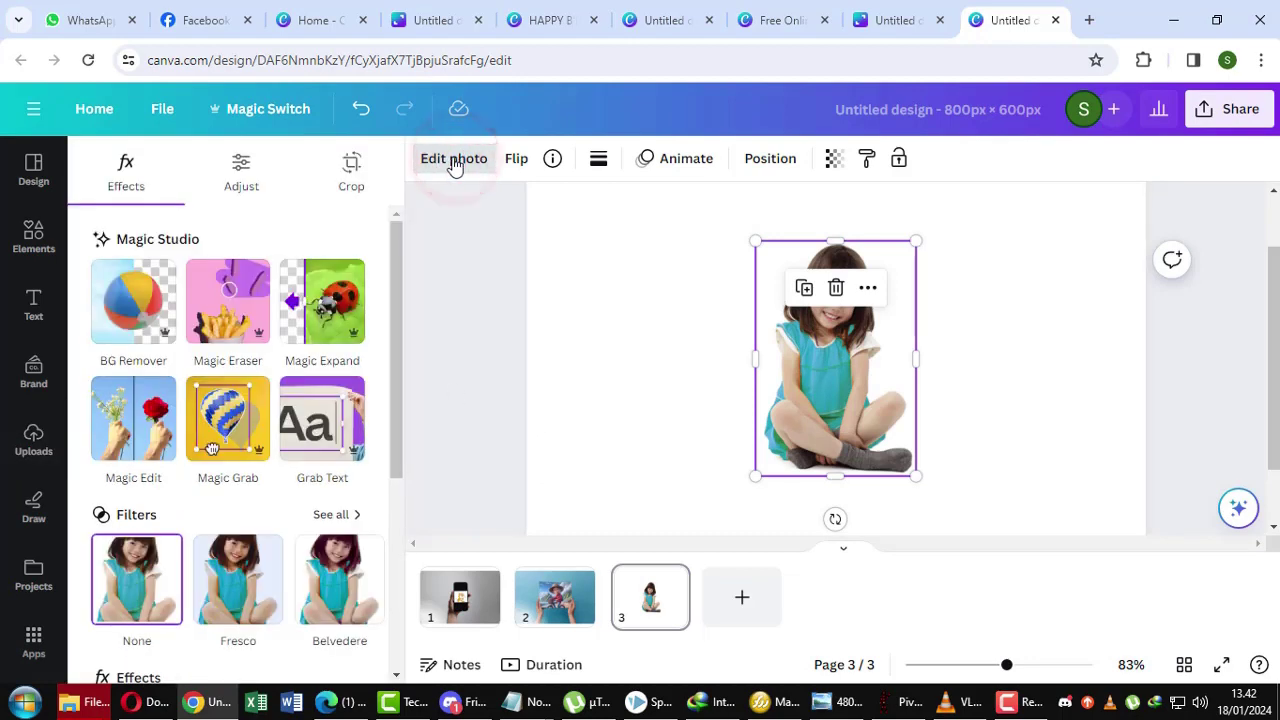
scroll(263, 363, "down", 3)
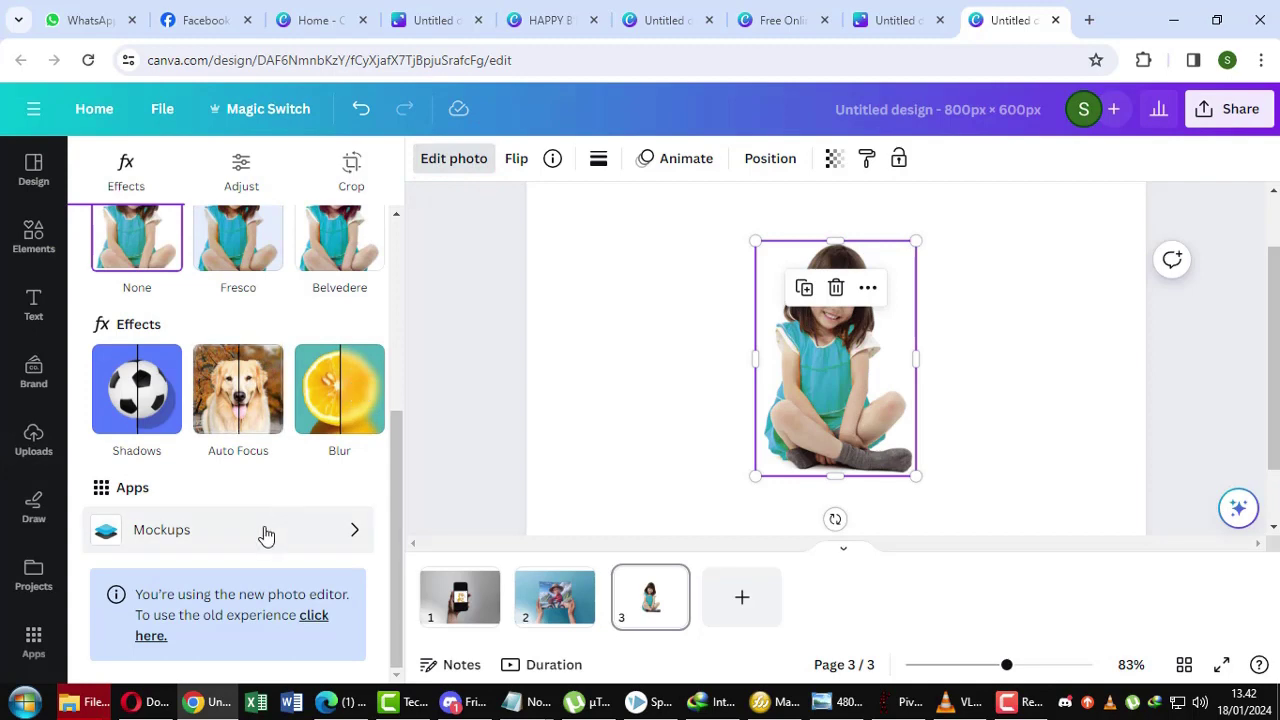
left_click(251, 537)
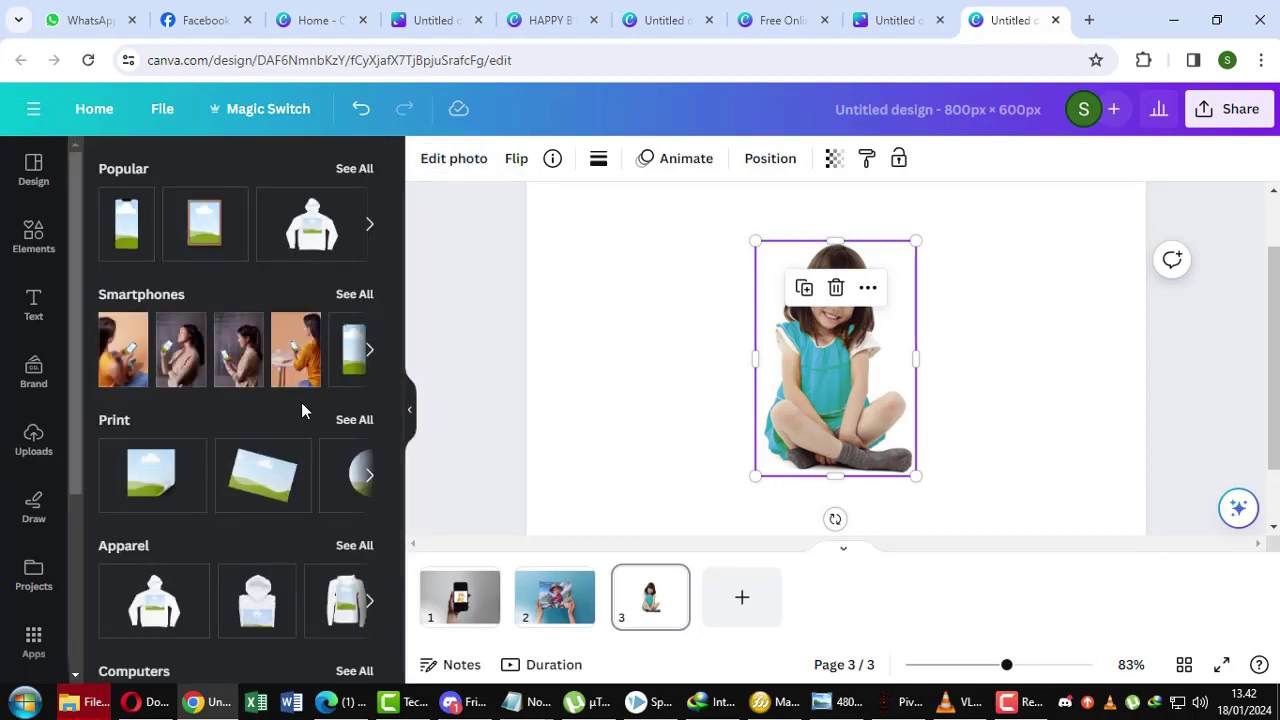
left_click(368, 227)
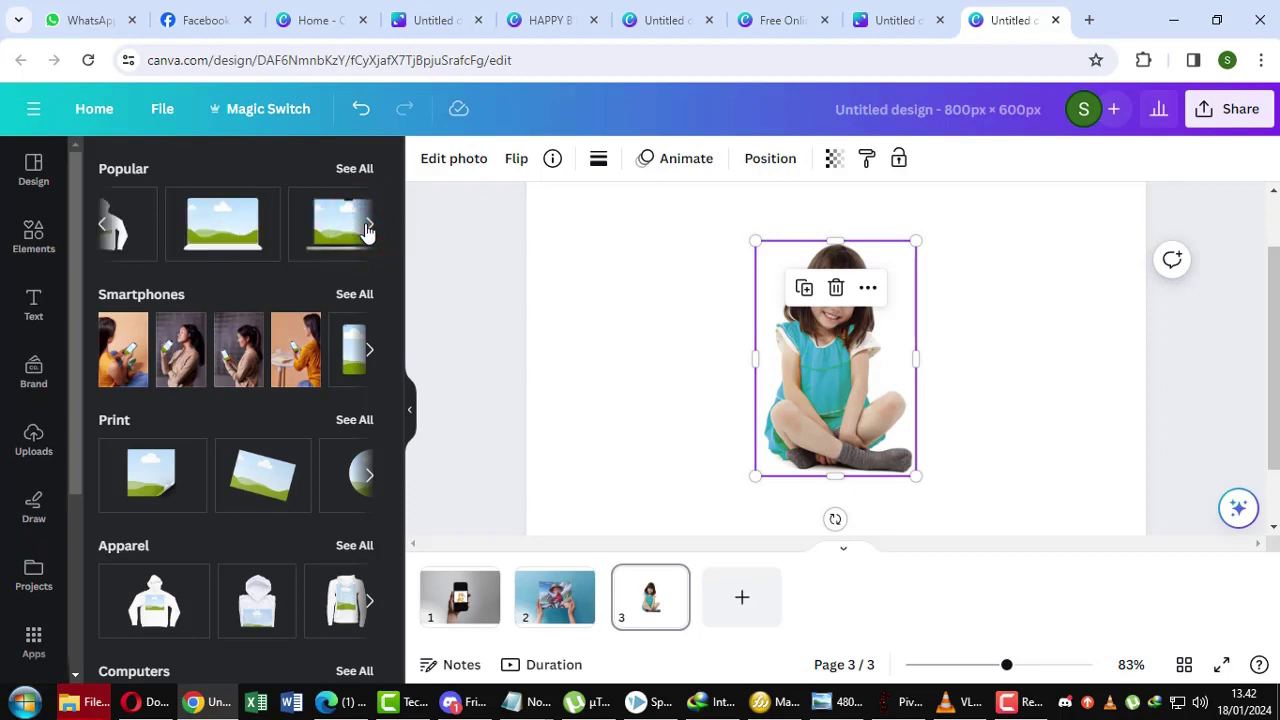
left_click(368, 227)
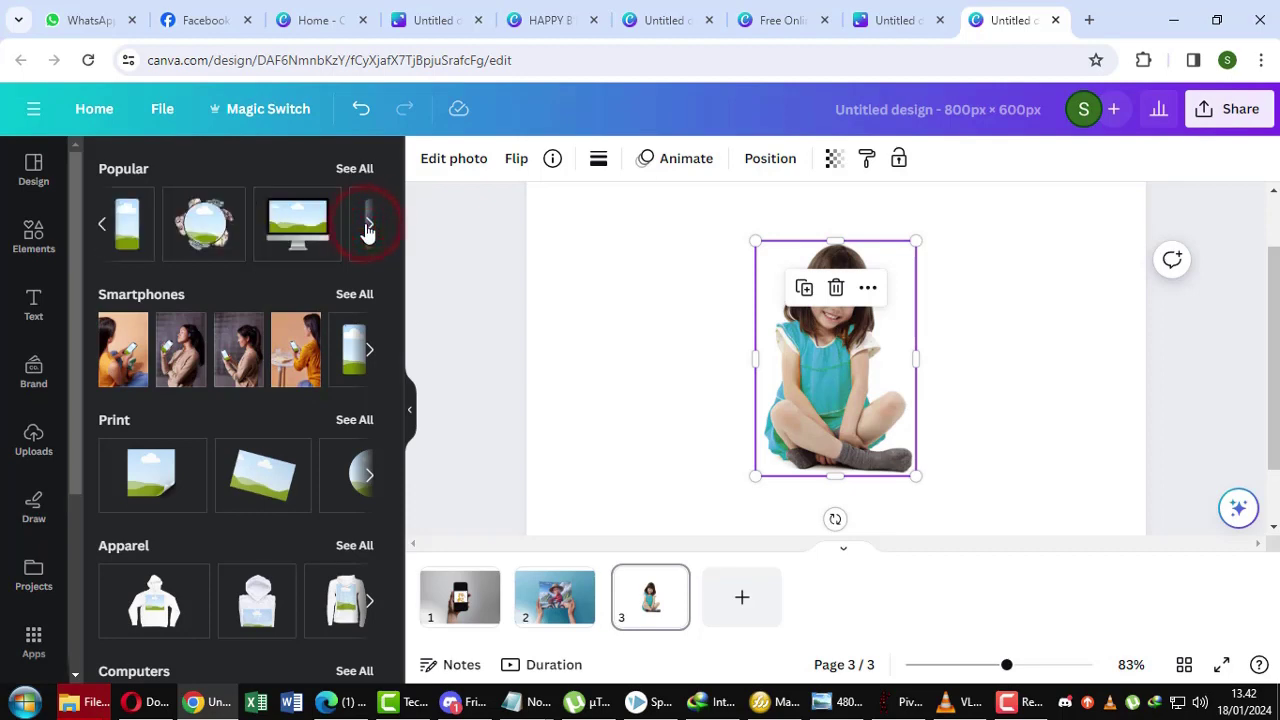
left_click(224, 229)
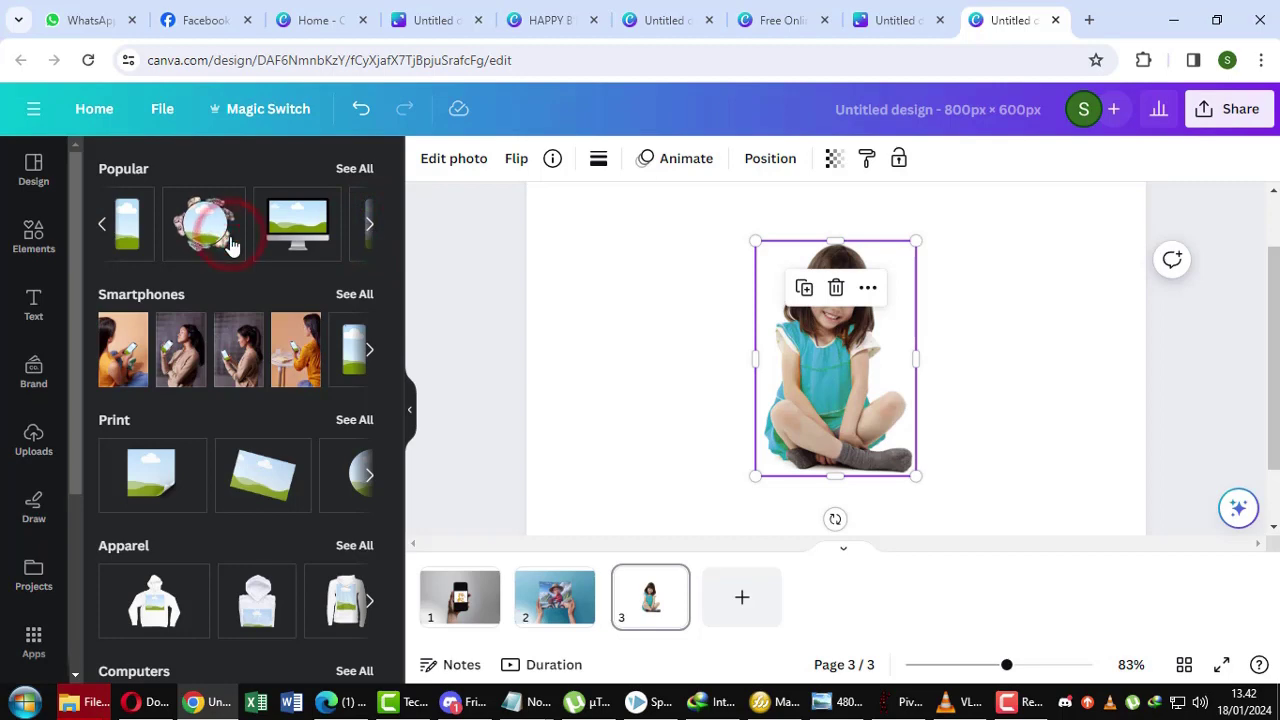
Step: Shift the circular floral mockup aside, insert the girl's picture into it, and move the mockup towards the page centre
left_click_drag(746, 345, 650, 373)
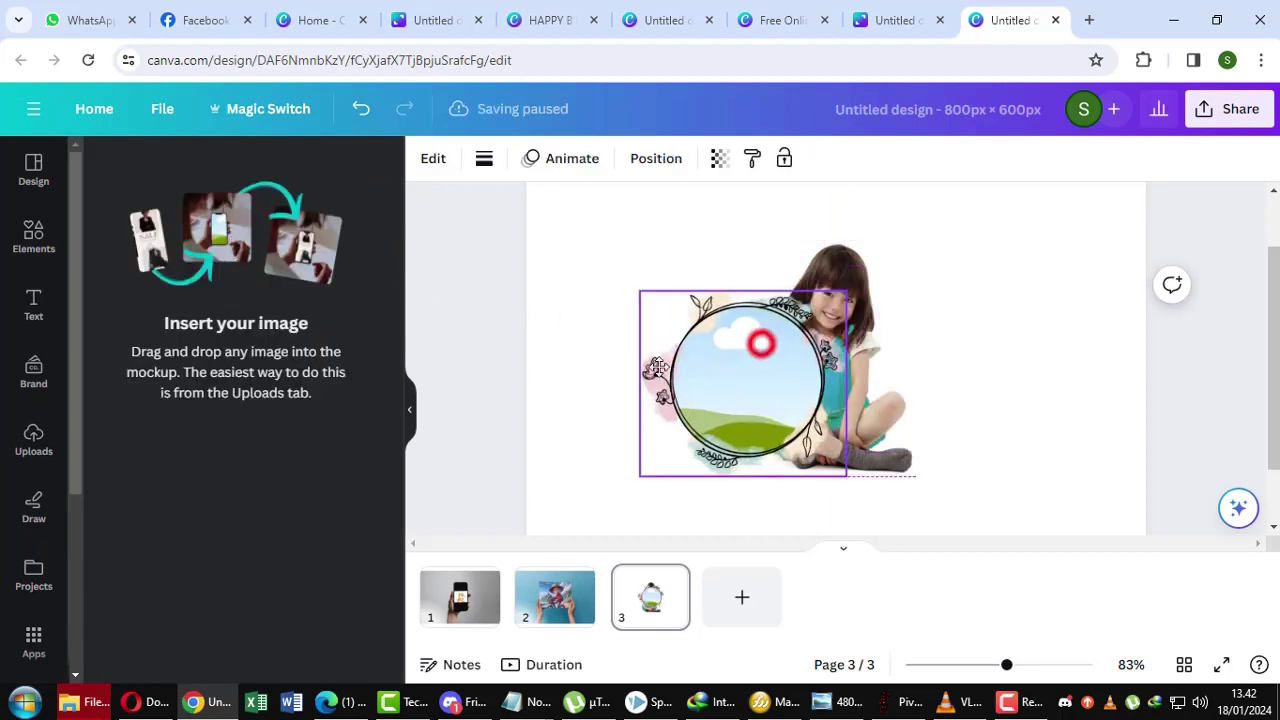
left_click(806, 355)
left_click_drag(748, 363, 748, 363)
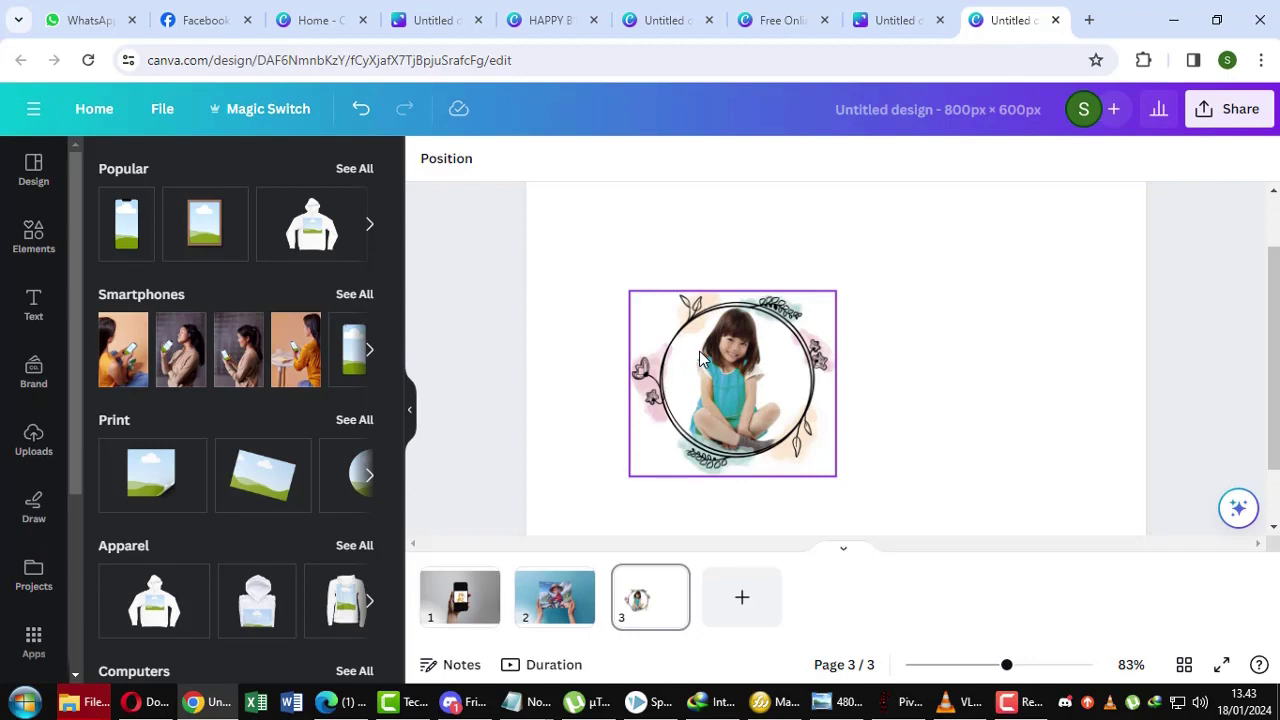
left_click_drag(670, 340, 746, 314)
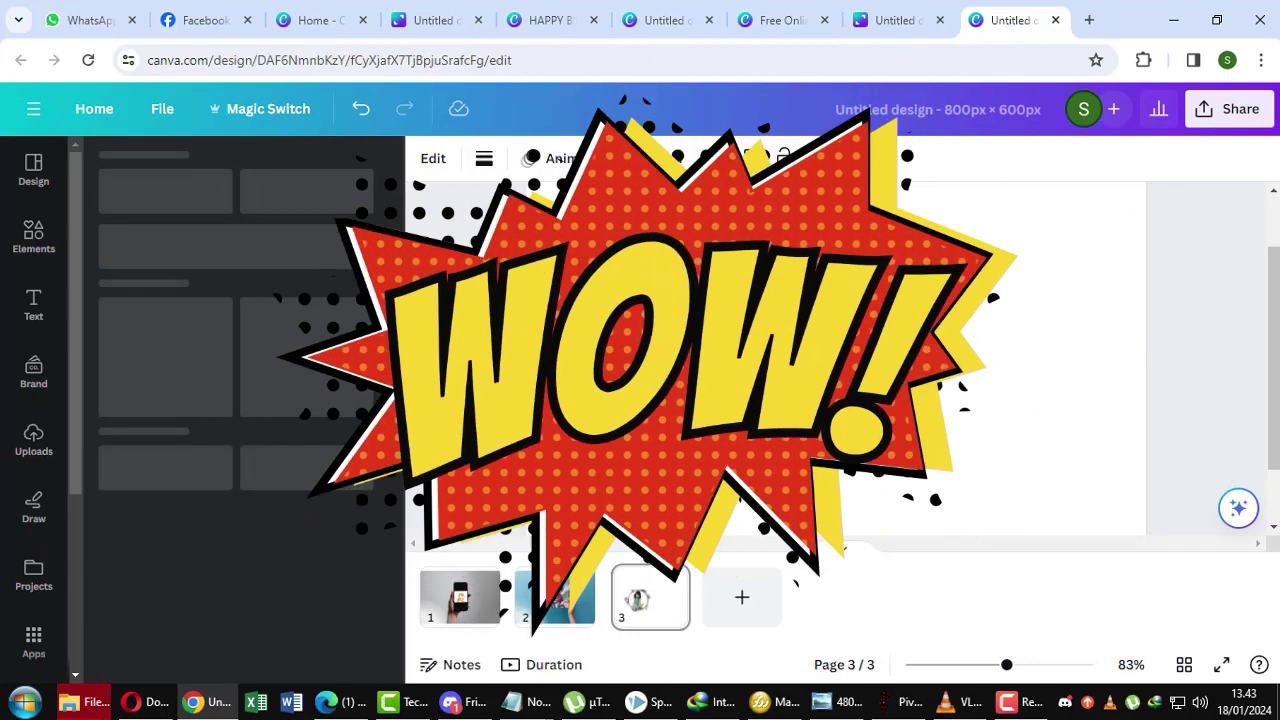
Step: Add a fourth page, place the uploaded picture of the boy in the grey sweater on it, and open its photo editing options
left_click(741, 597)
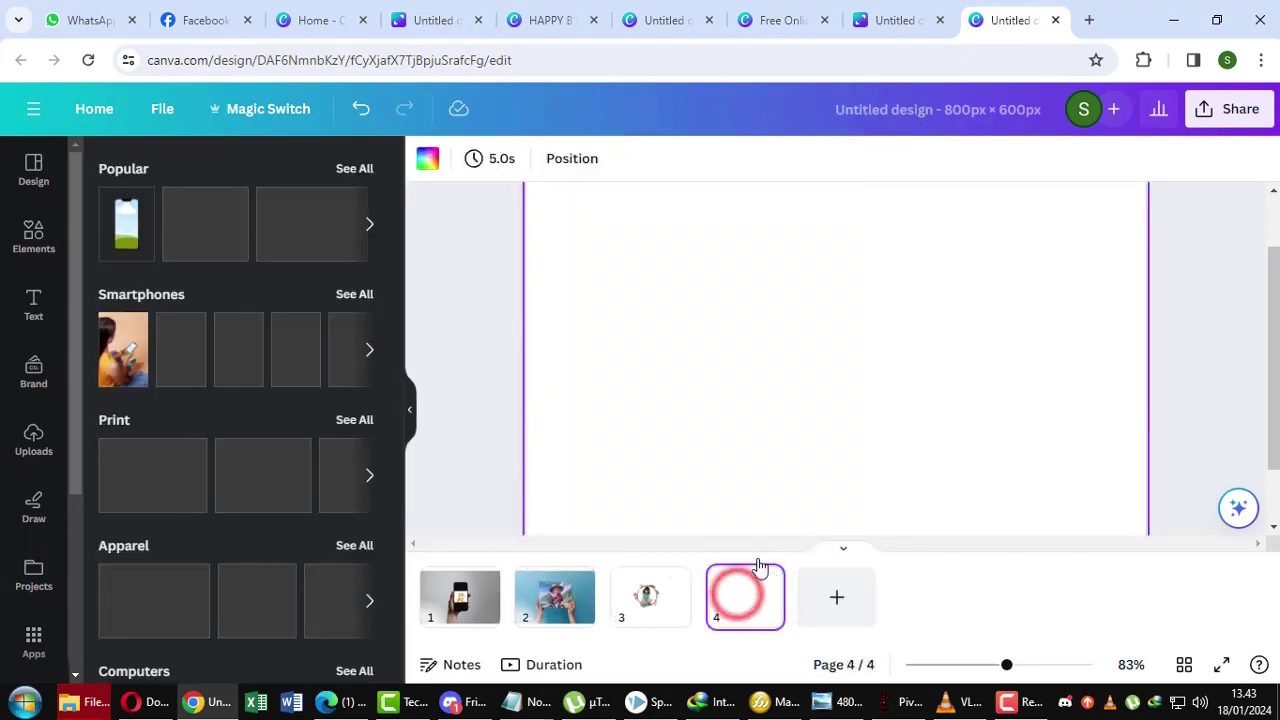
left_click(40, 446)
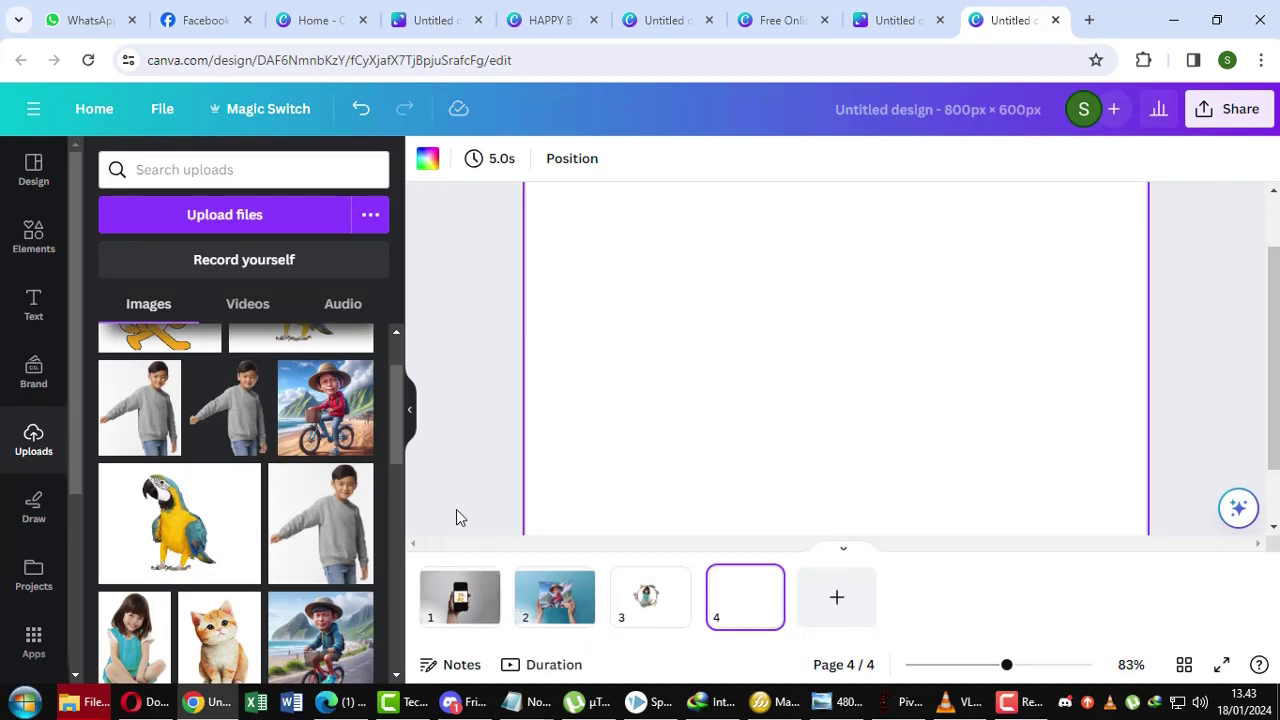
left_click(285, 508)
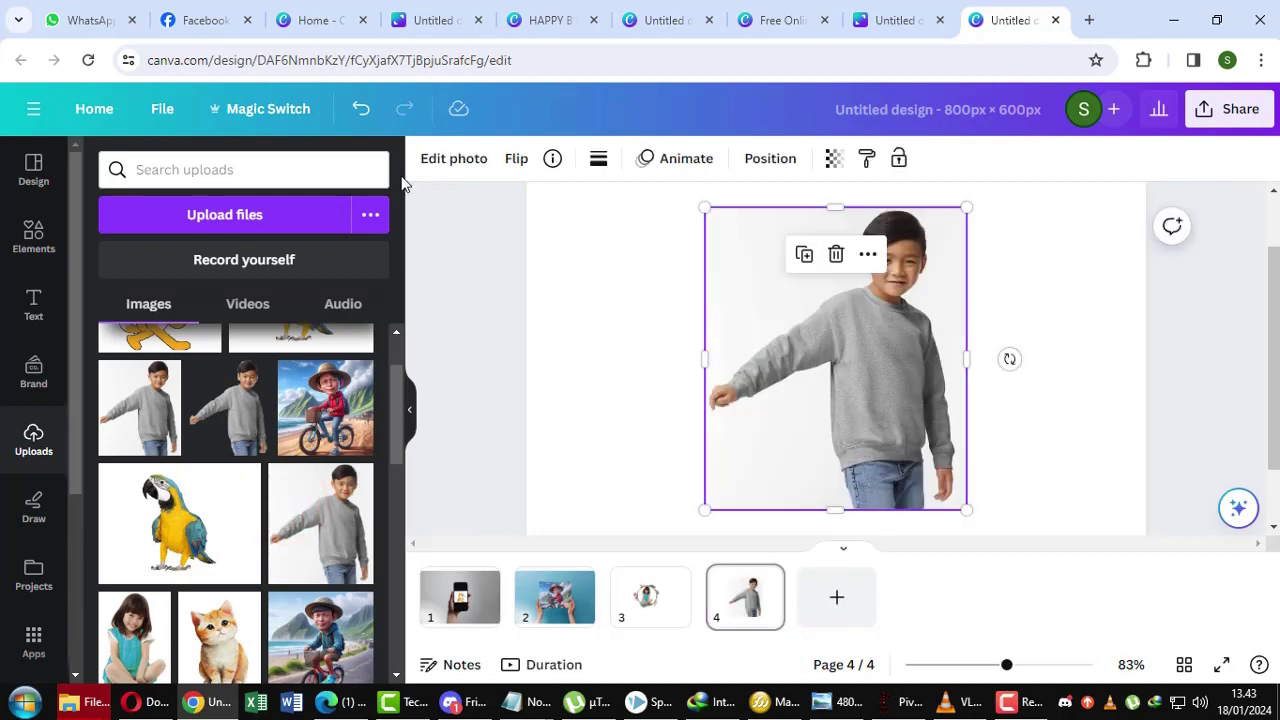
left_click(444, 162)
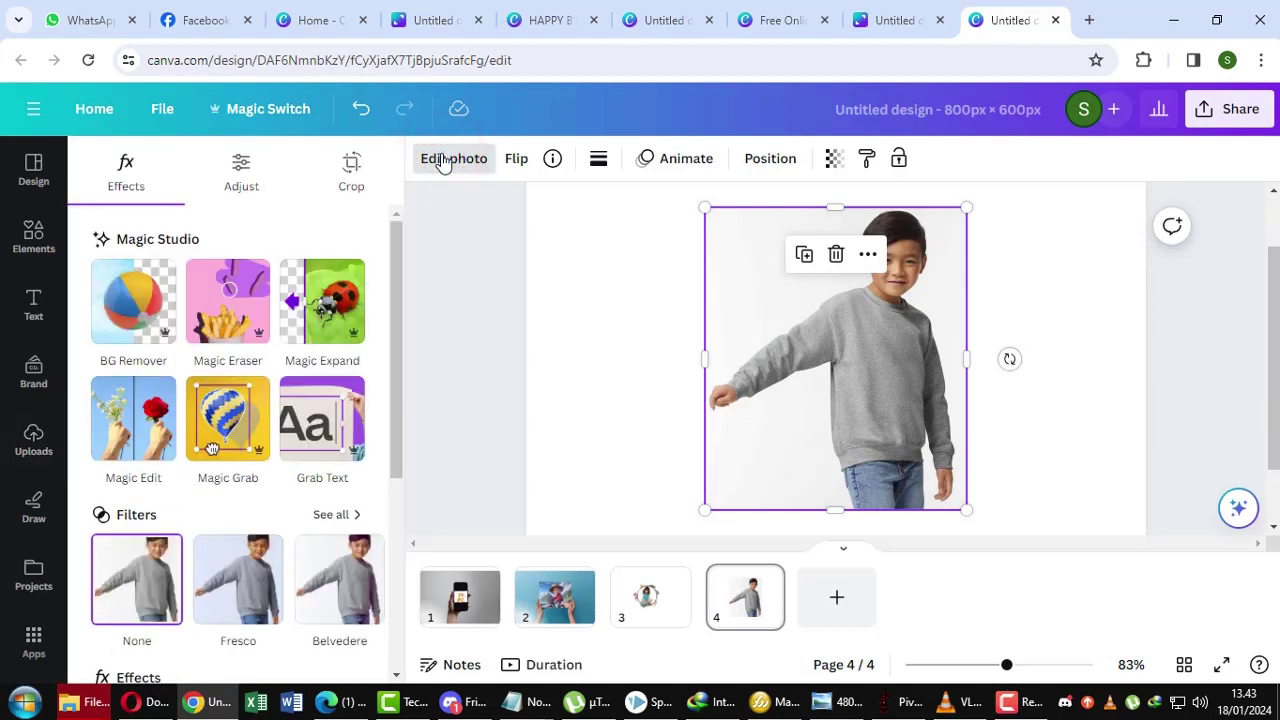
Step: Open the Mockups app for the boy's photo on page 4
left_click(444, 162)
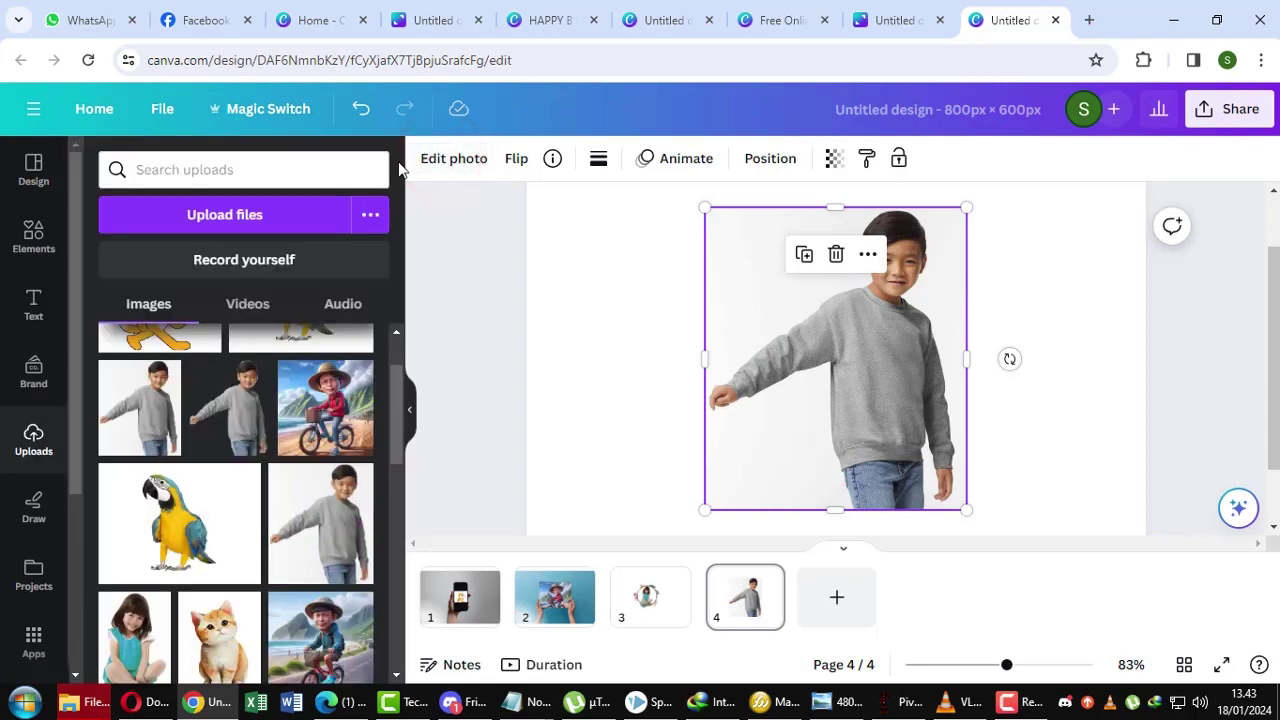
left_click(435, 165)
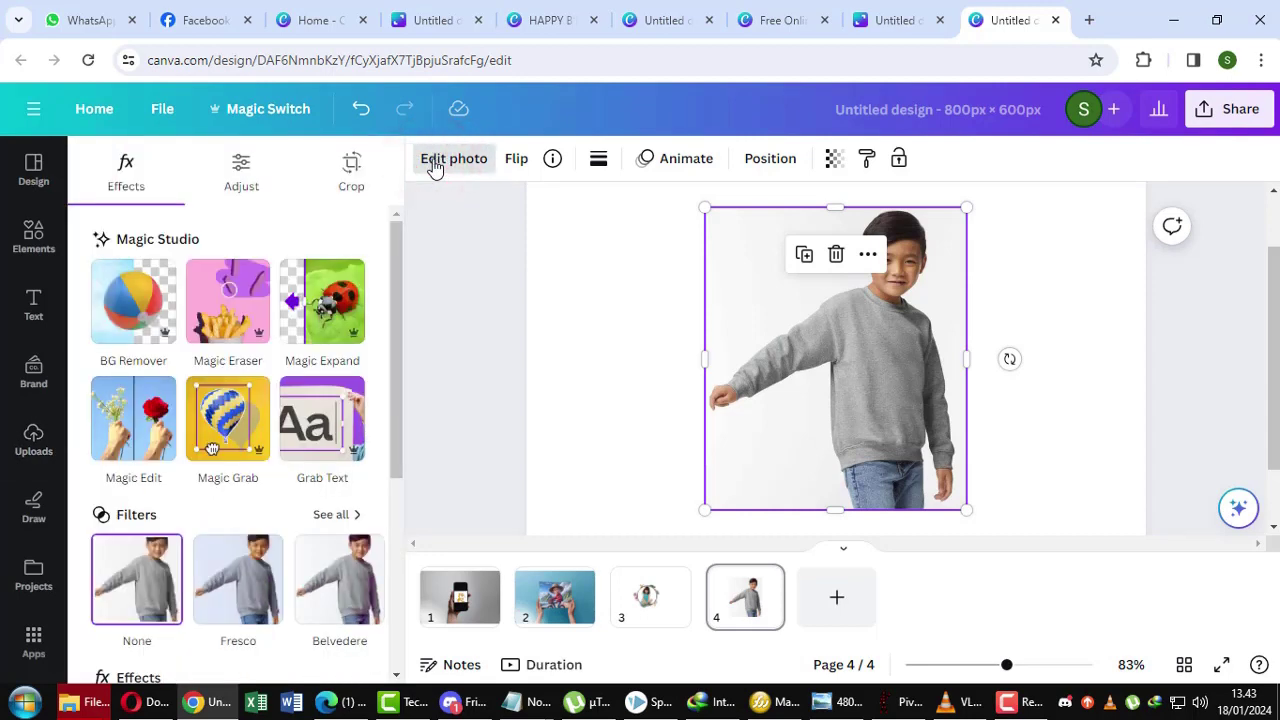
scroll(321, 409, "down", 4)
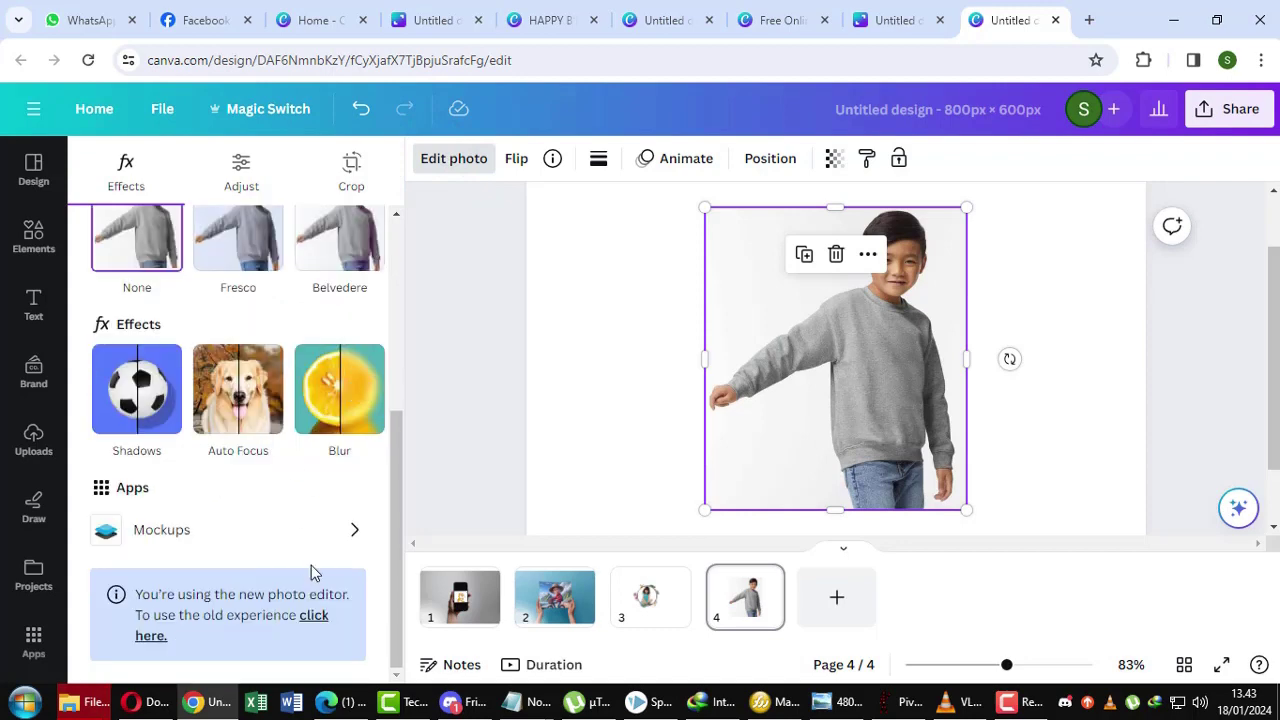
left_click(340, 530)
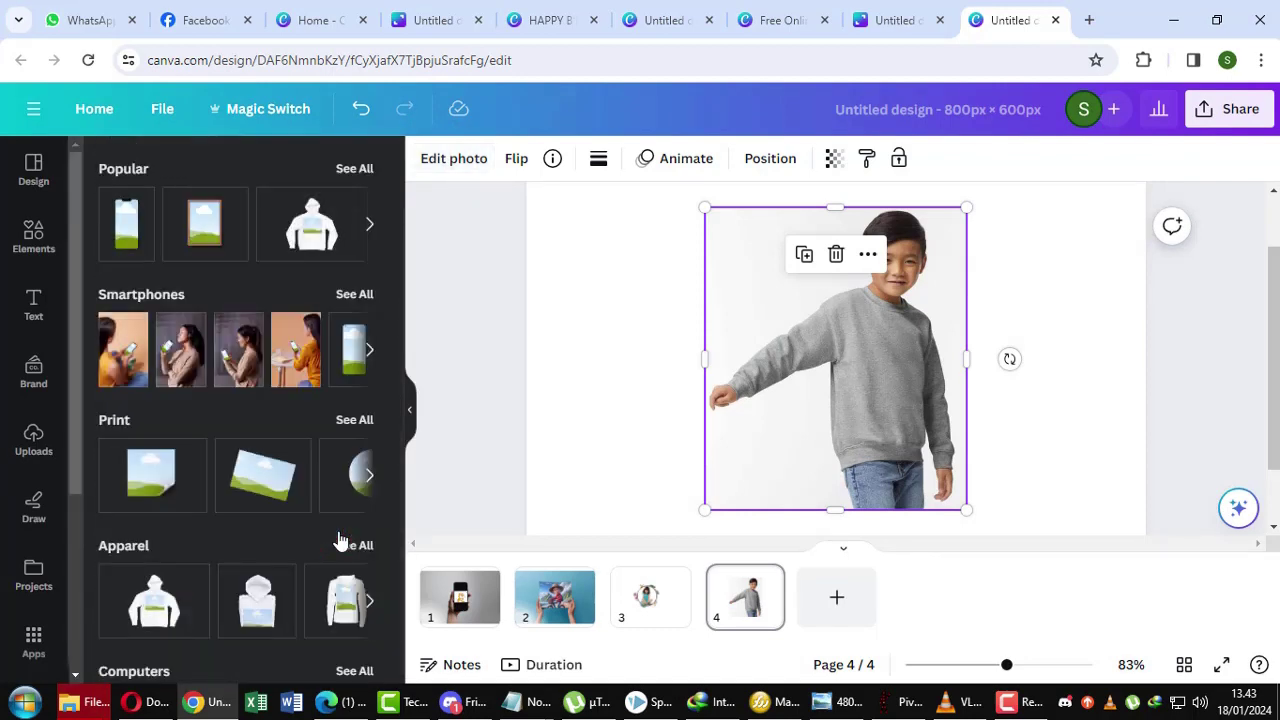
scroll(340, 541, "down", 2)
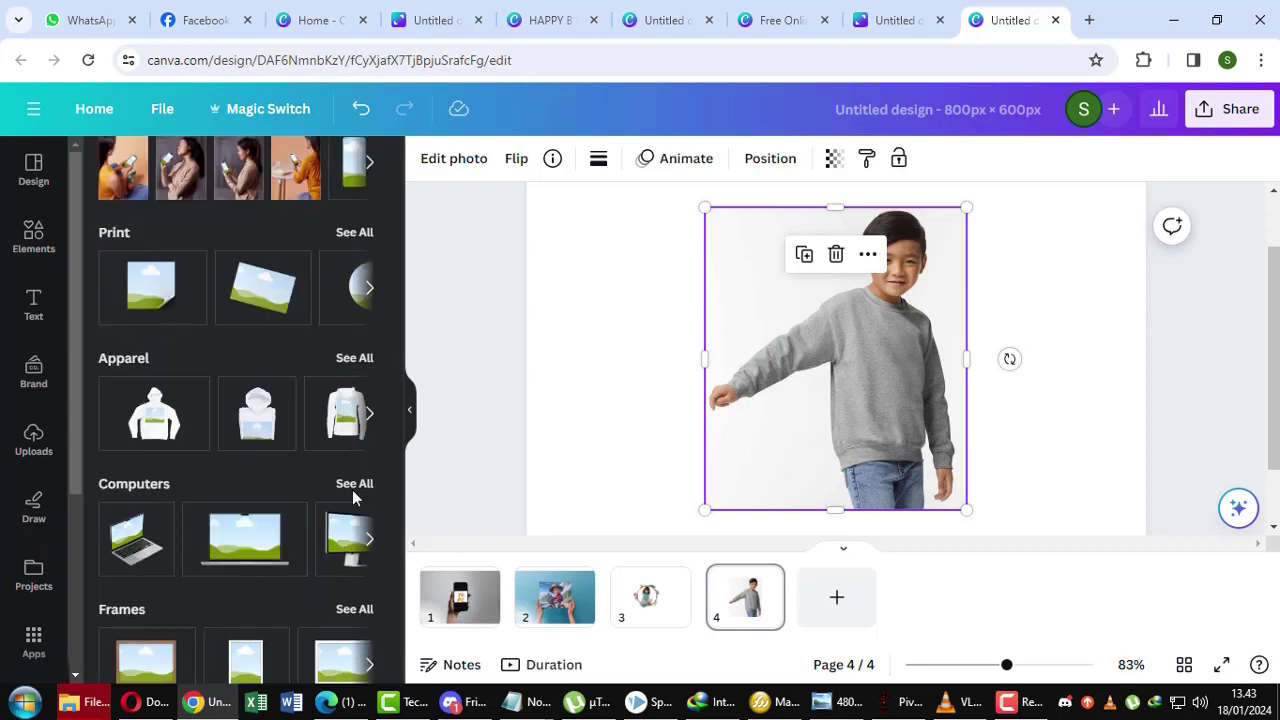
Step: Browse the Apparel mockups and add the one of a man in a white sweatshirt phoning in front of trees
left_click(369, 418)
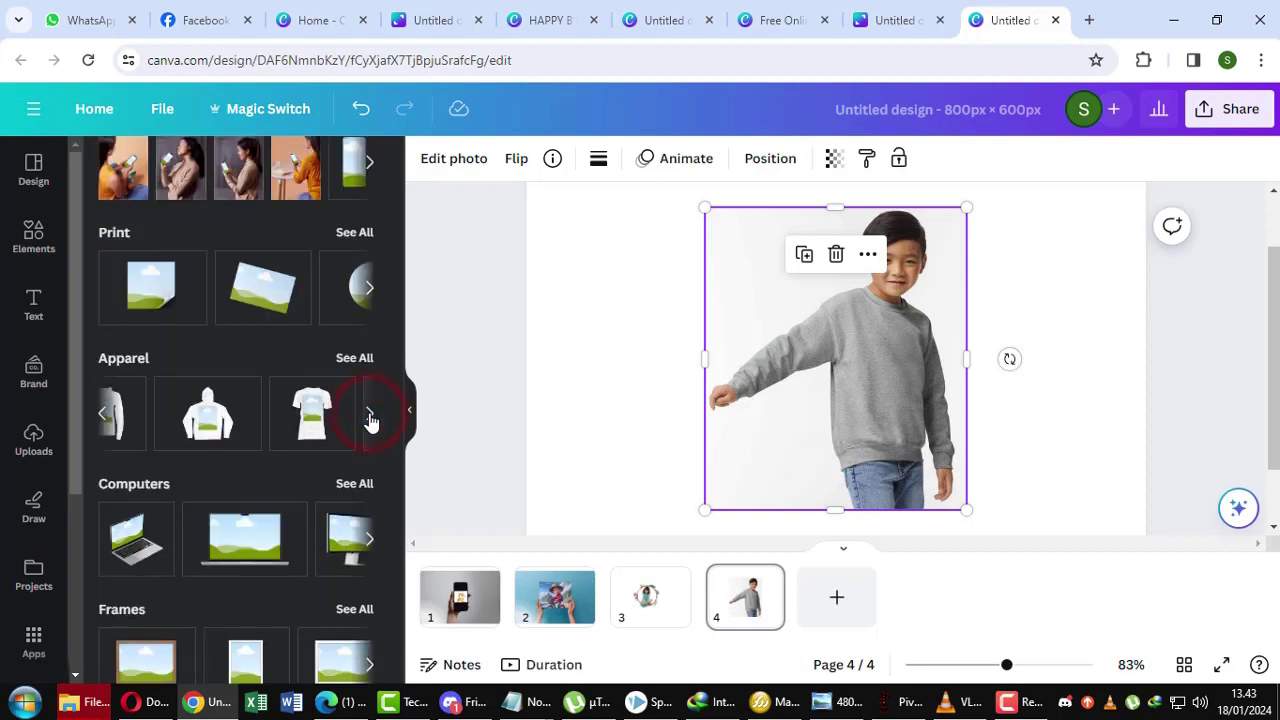
left_click(369, 418)
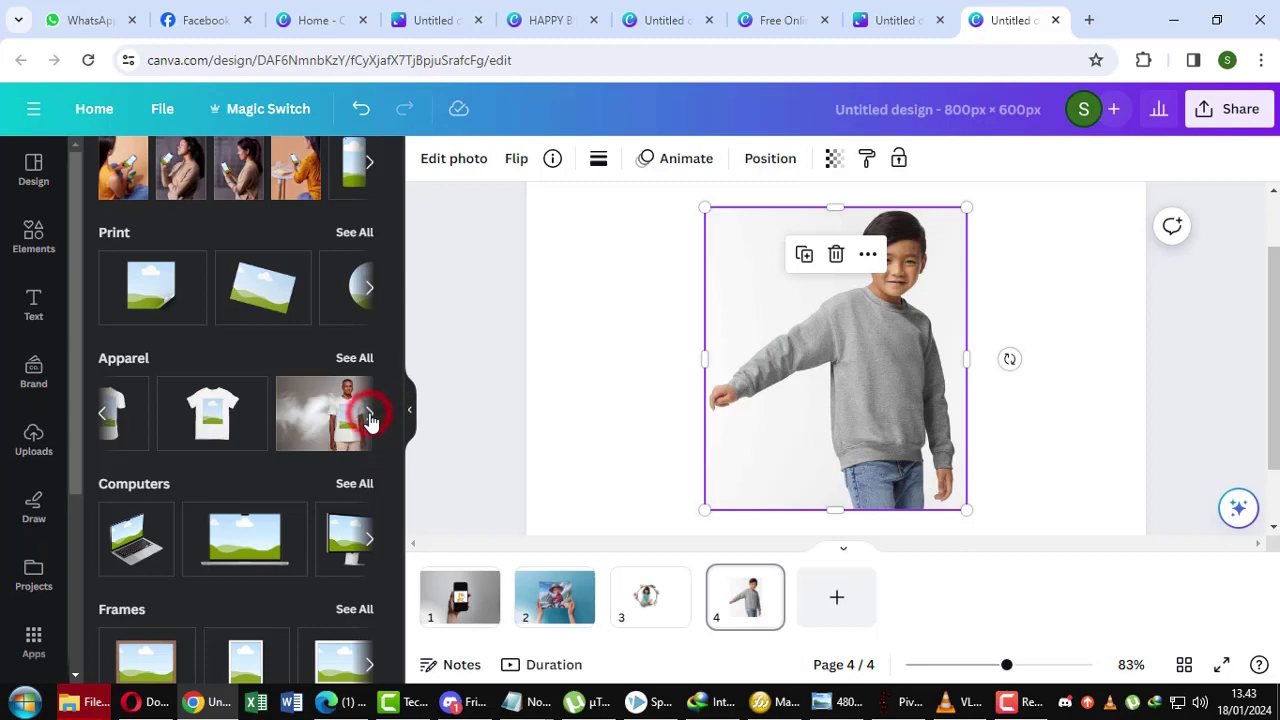
left_click(369, 418)
left_click(369, 418)
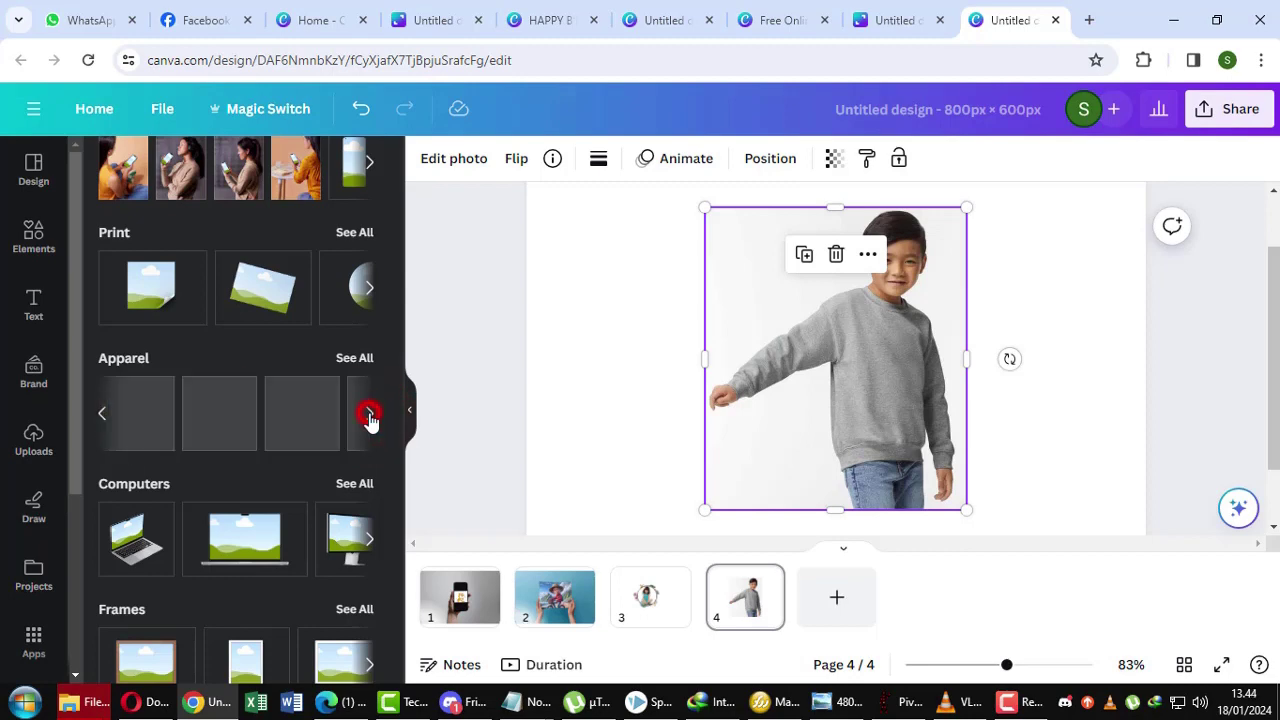
left_click(369, 418)
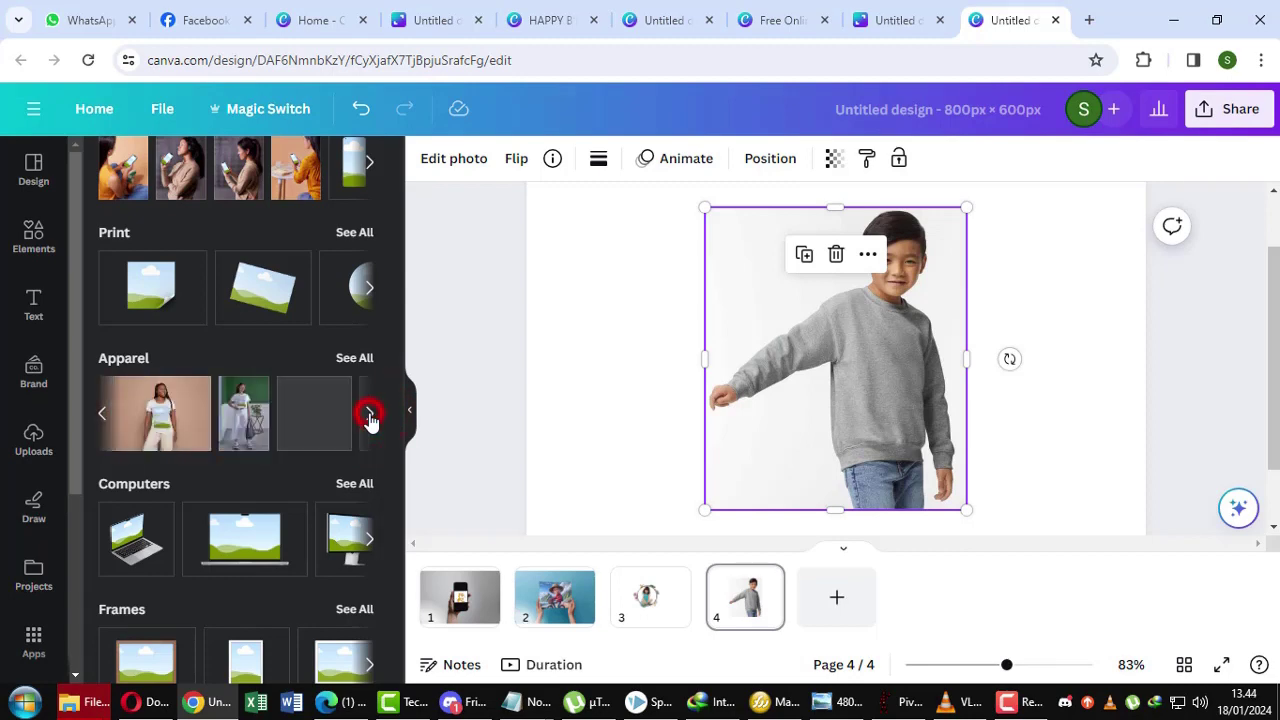
left_click(369, 418)
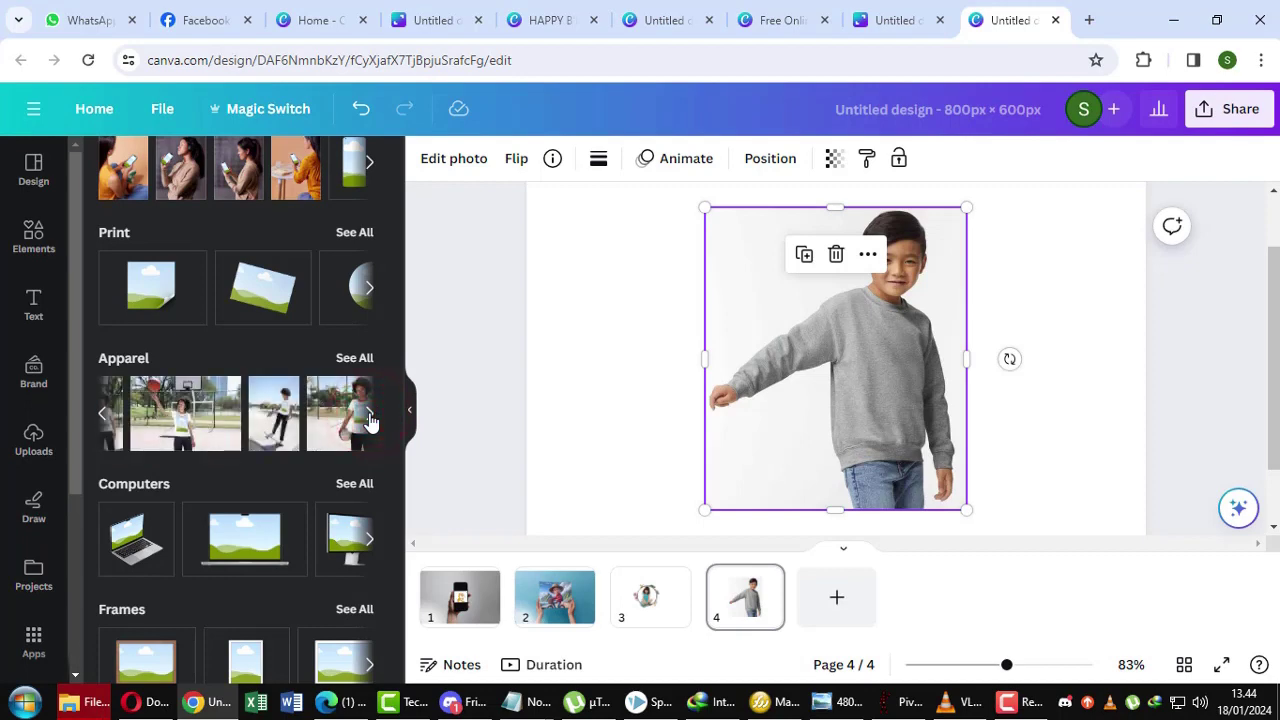
left_click(369, 418)
left_click(369, 418)
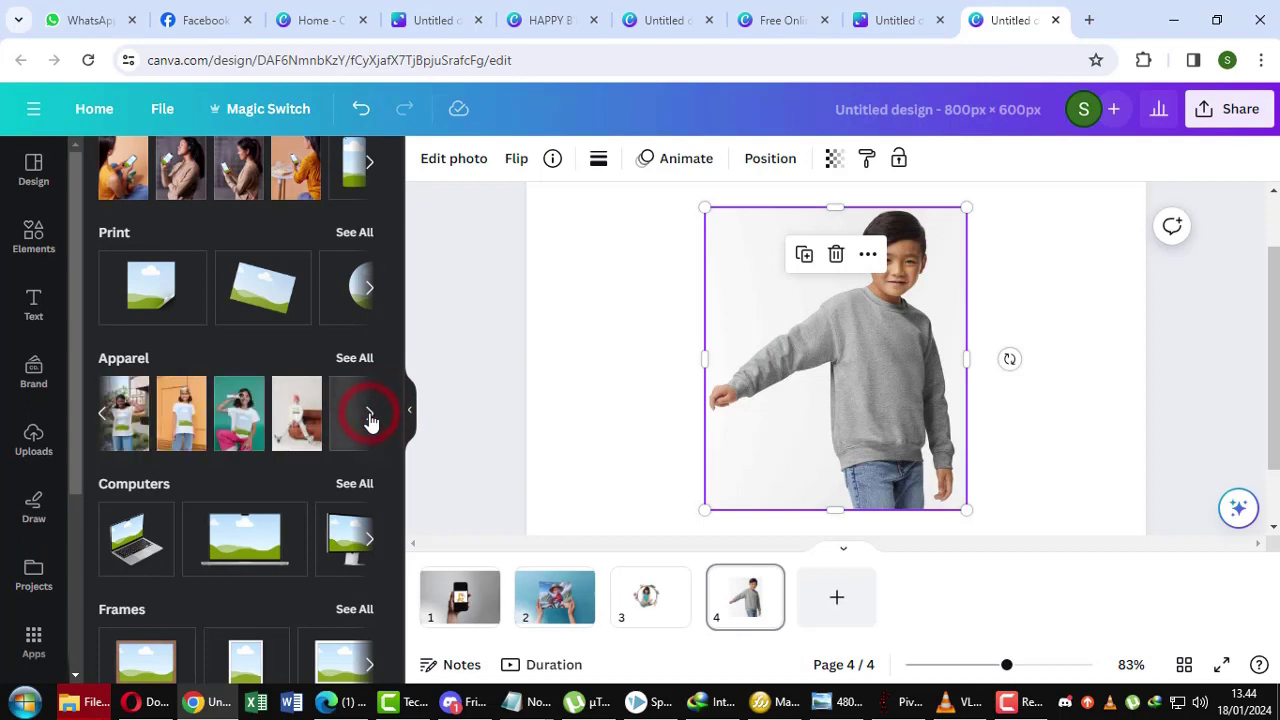
left_click(369, 418)
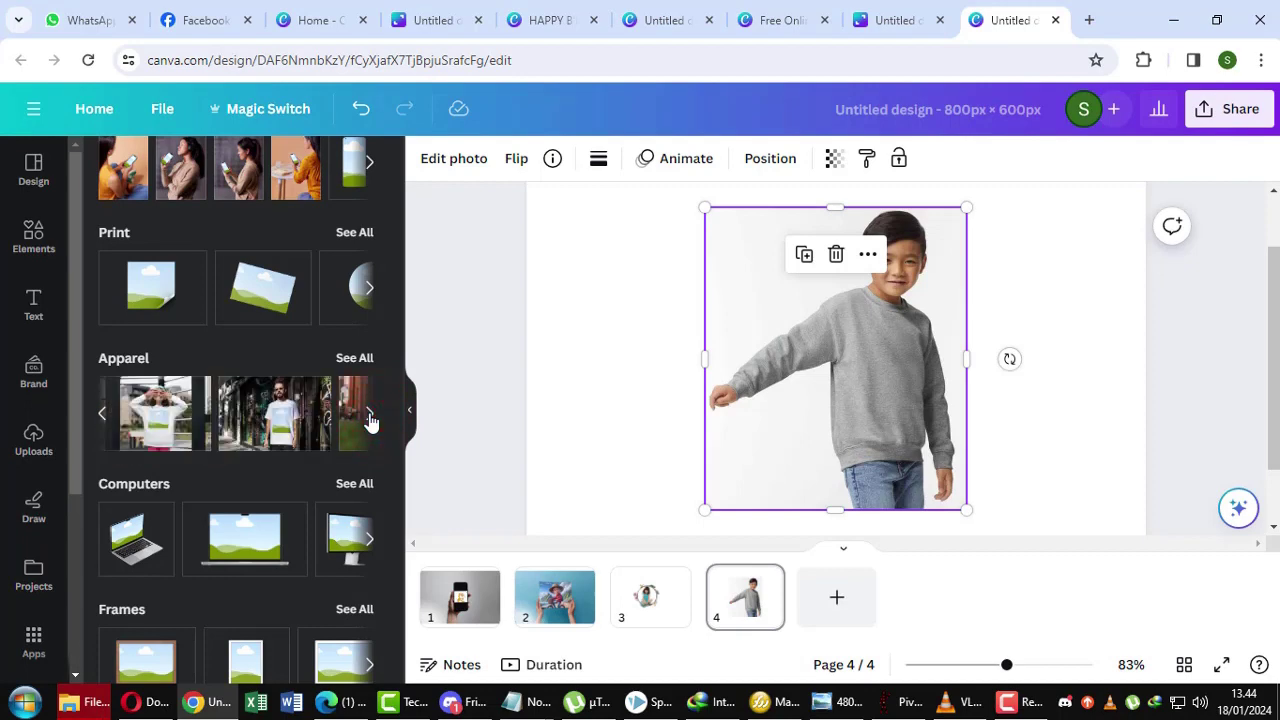
left_click(369, 418)
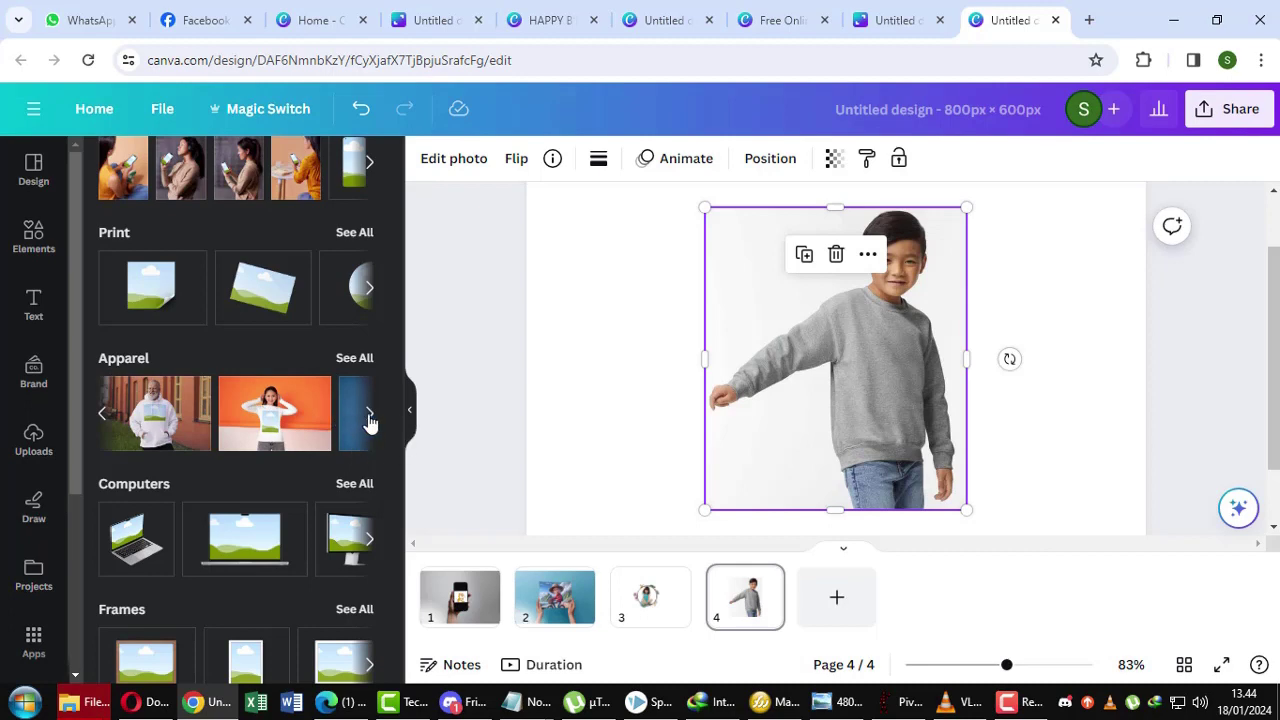
left_click(369, 418)
left_click(369, 418)
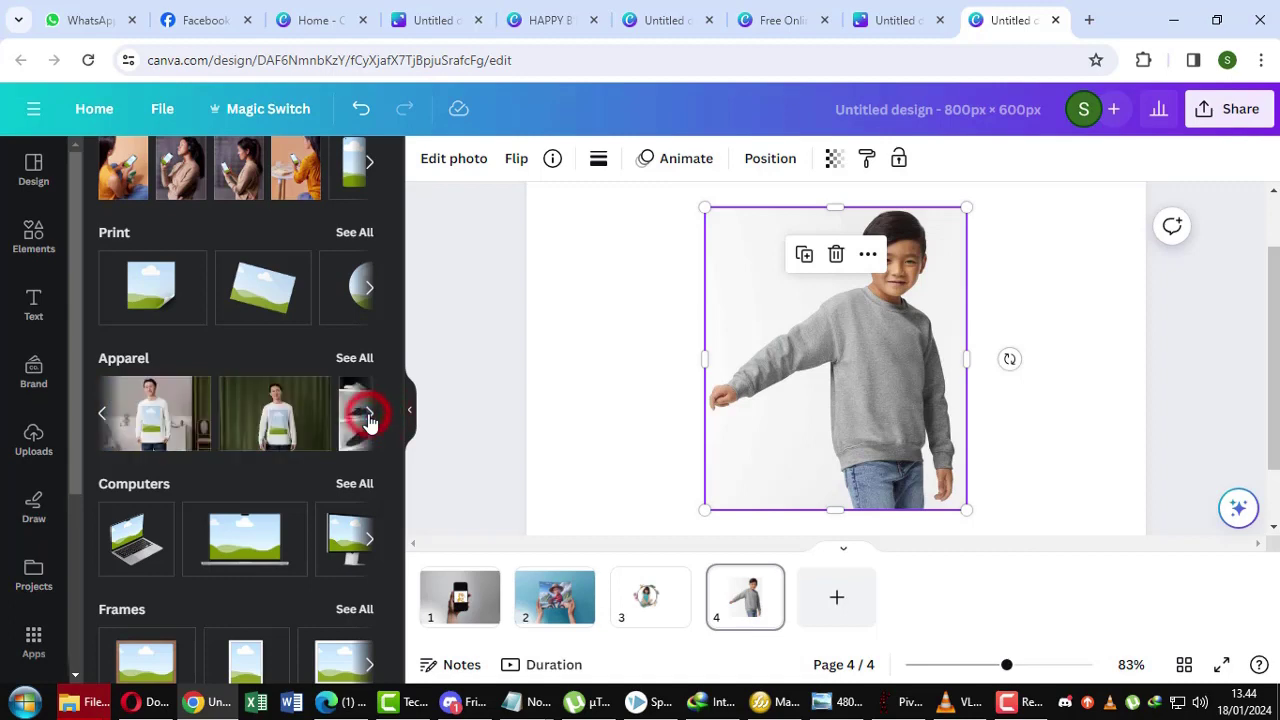
left_click(369, 418)
left_click(369, 418)
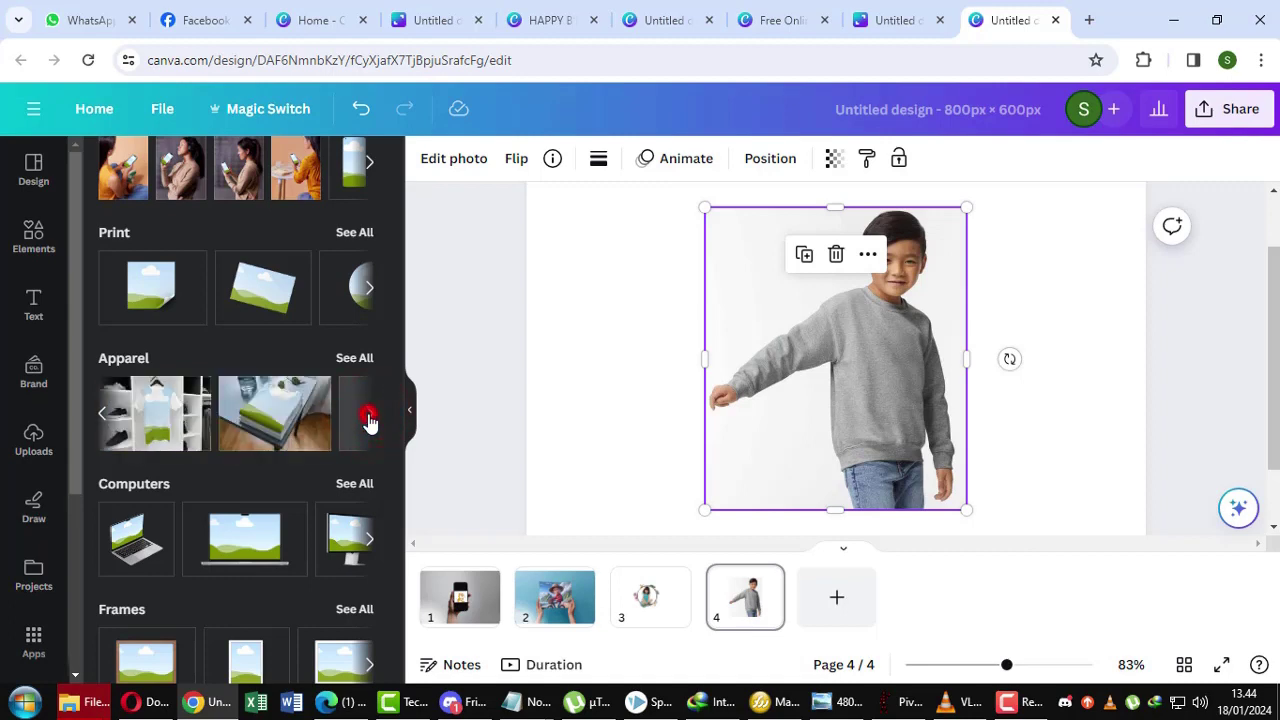
left_click(369, 418)
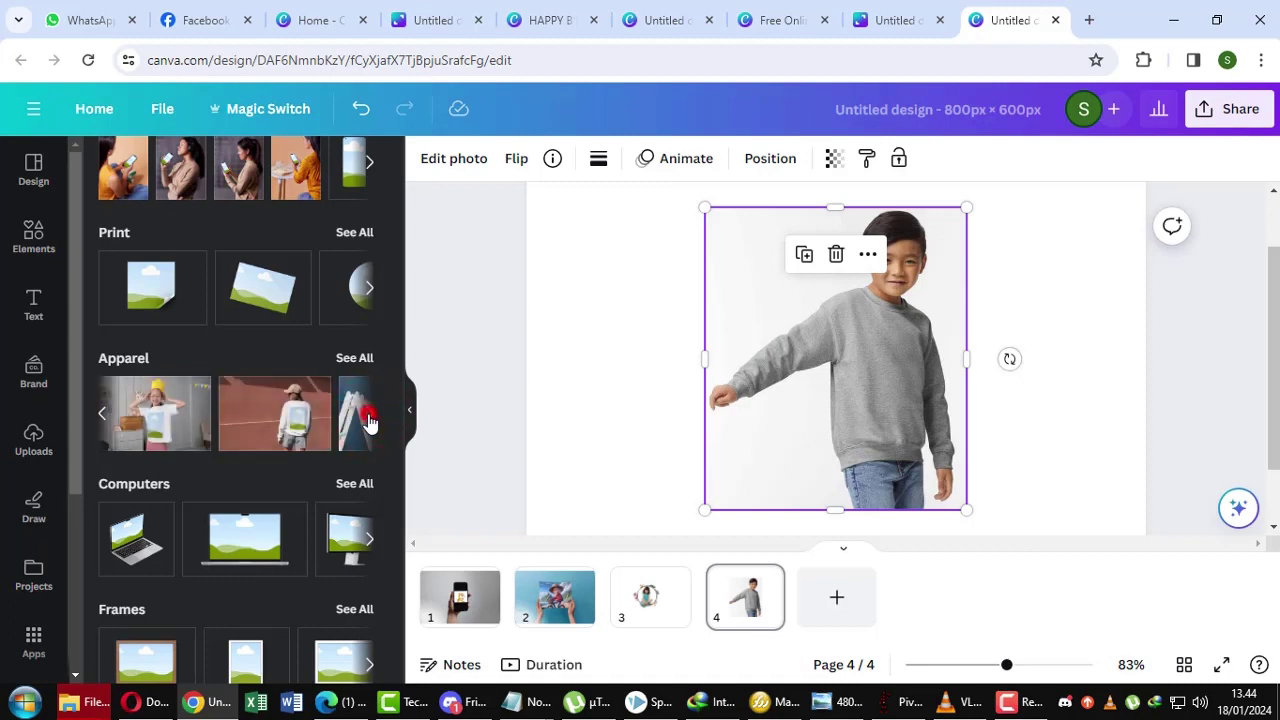
left_click(369, 418)
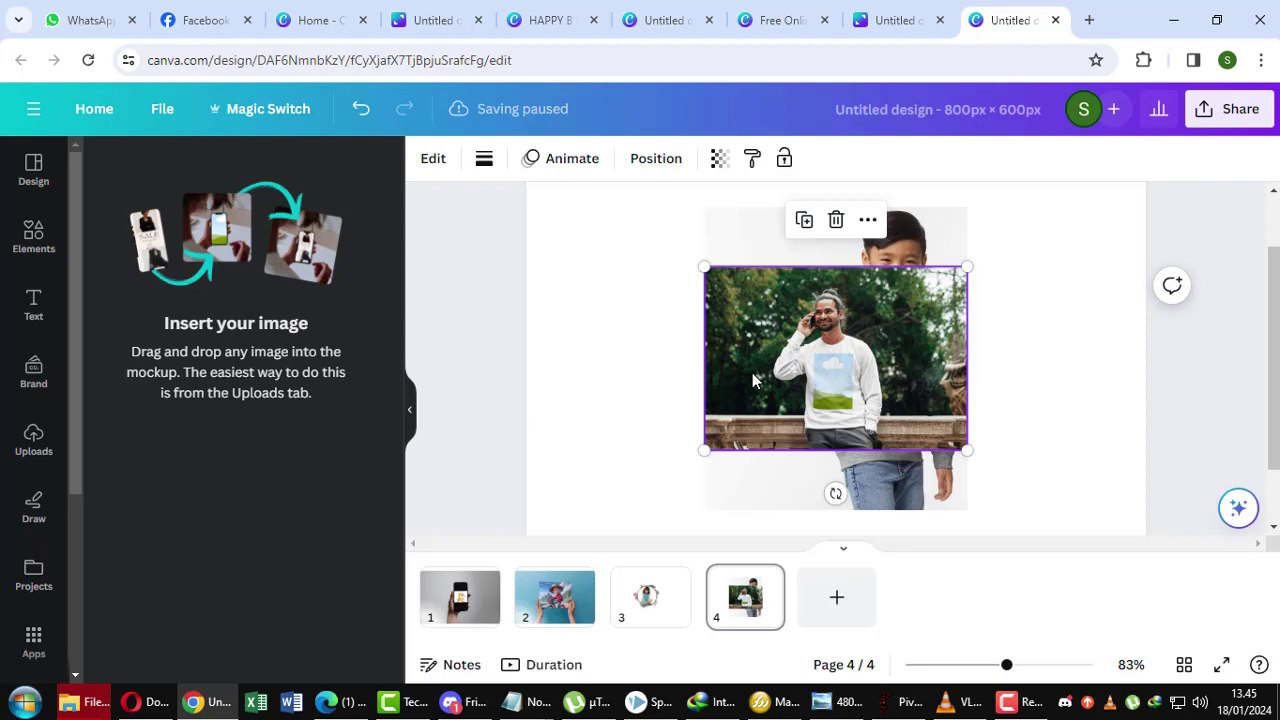
Step: Insert the boy's picture into the white sweatshirt mockup, then enlarge the mockup and shift it slightly down on the page
left_click(921, 487)
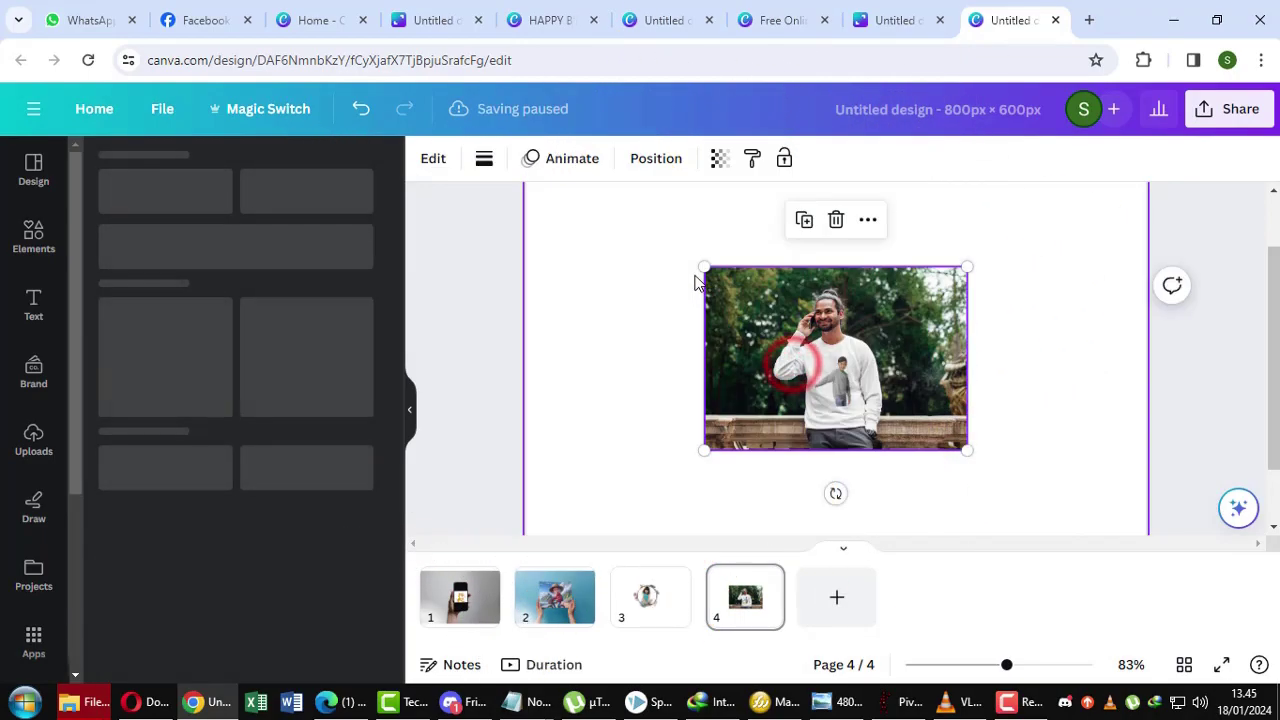
left_click_drag(704, 268, 535, 190)
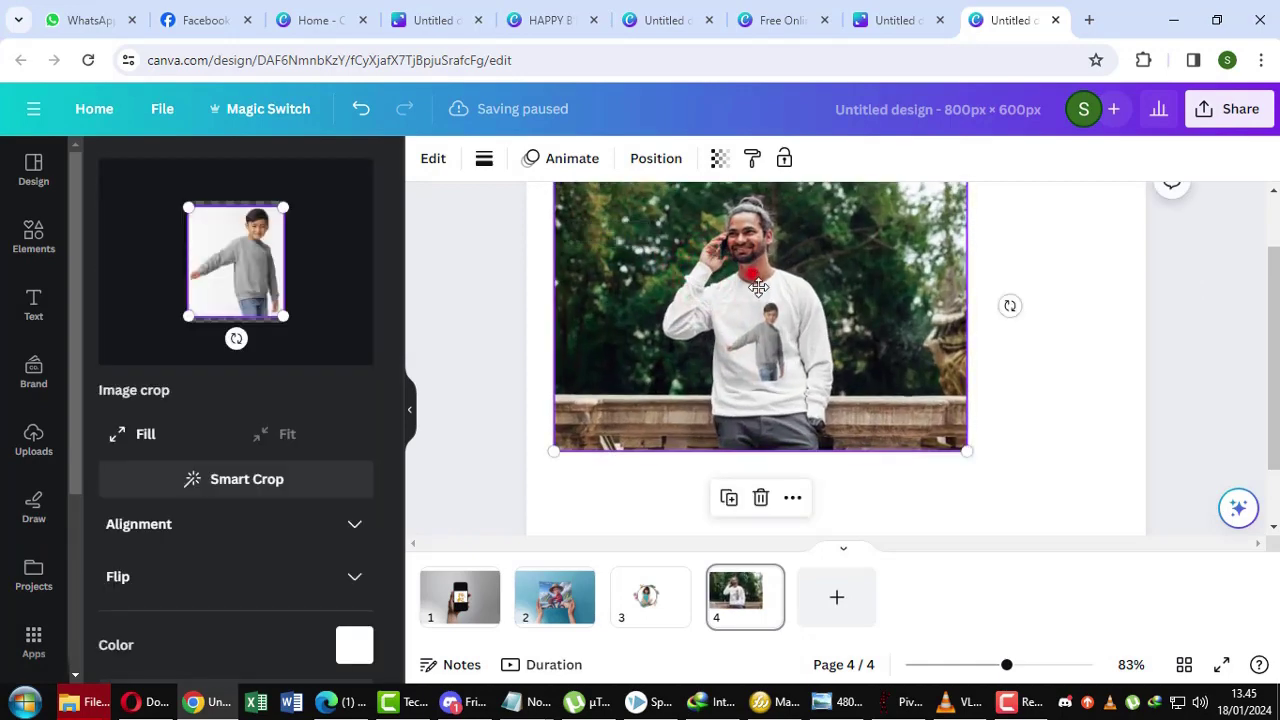
left_click_drag(758, 287, 771, 325)
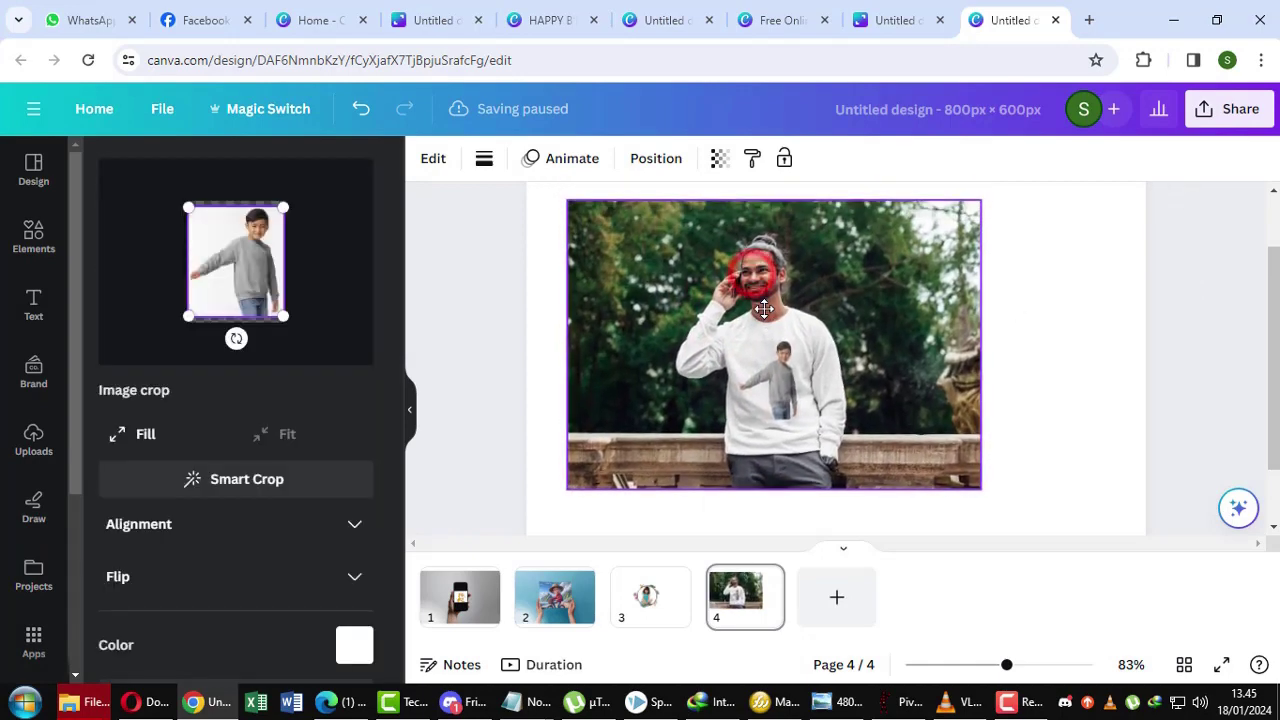
Step: Add a fifth page and place the uploaded caricature of the man in a cap riding a bicycle on it
left_click(838, 600)
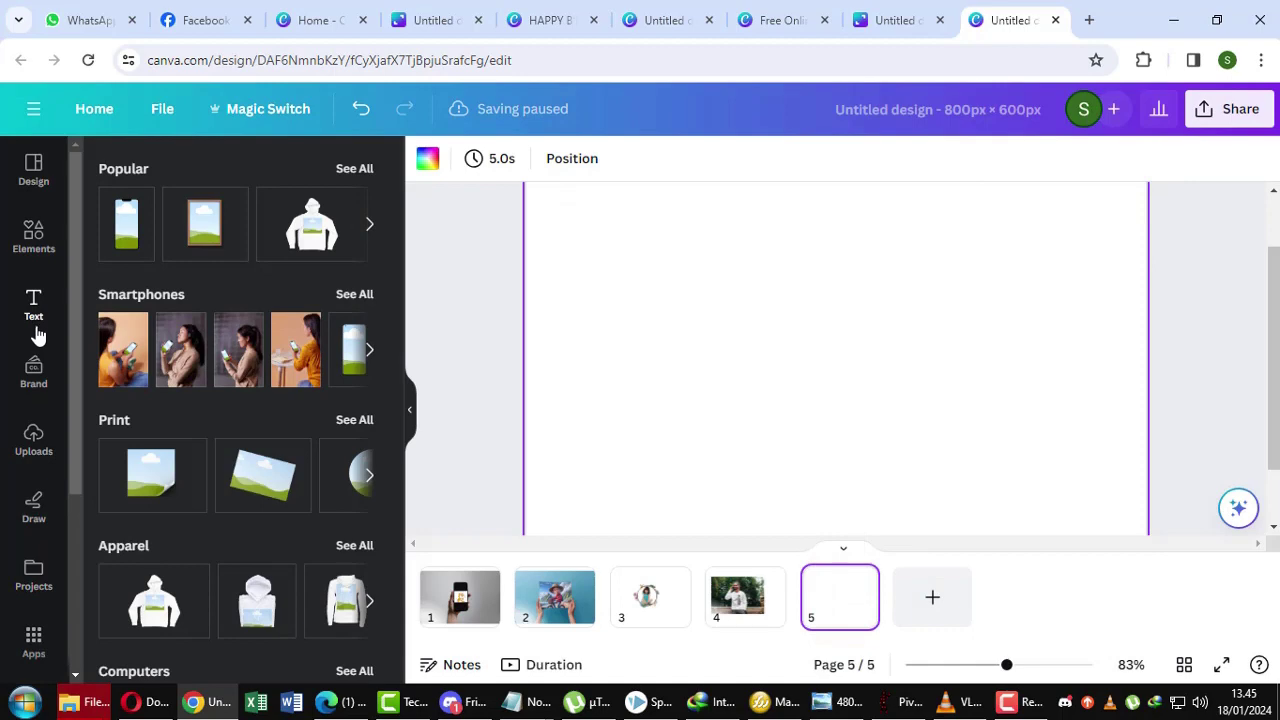
left_click(30, 445)
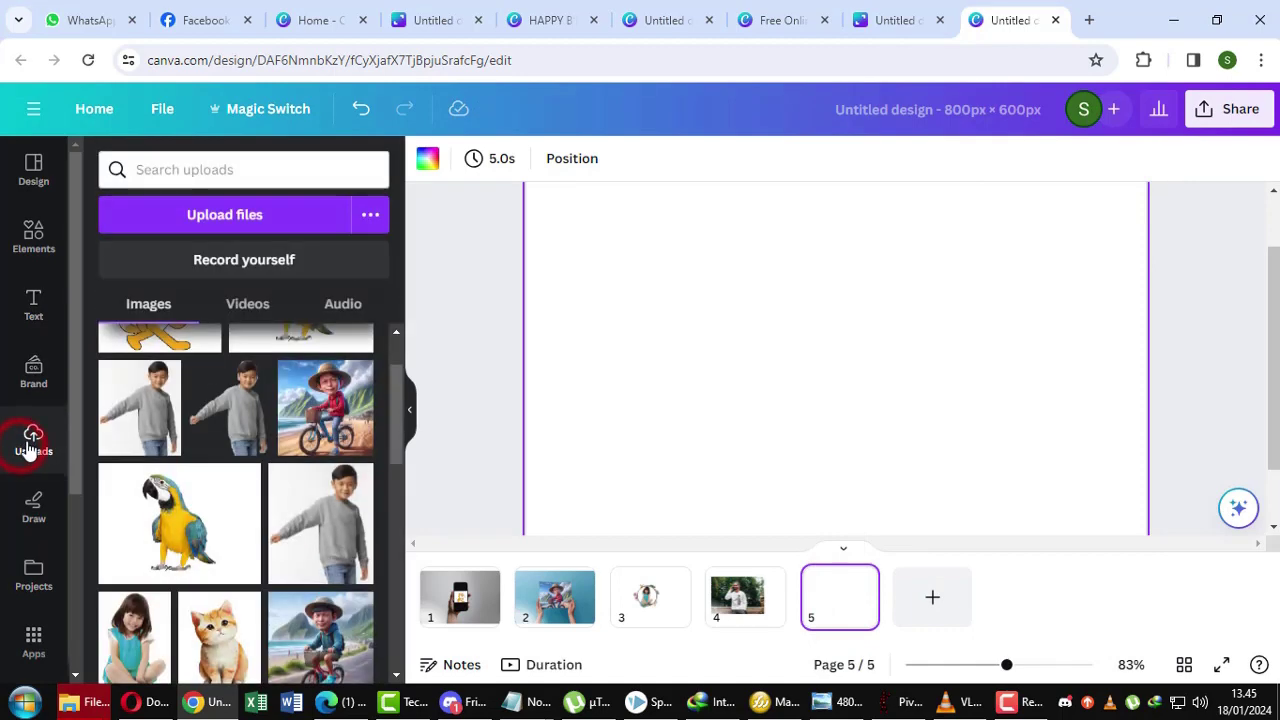
scroll(300, 465, "down", 2)
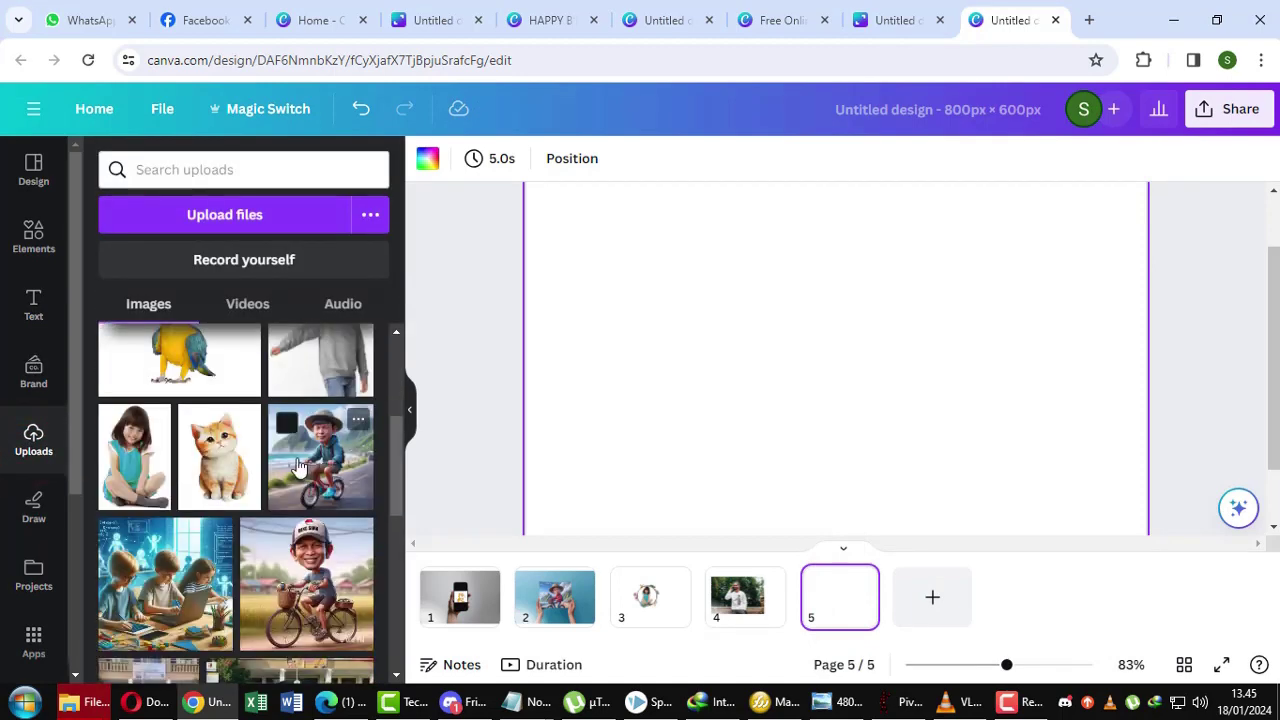
left_click(302, 542)
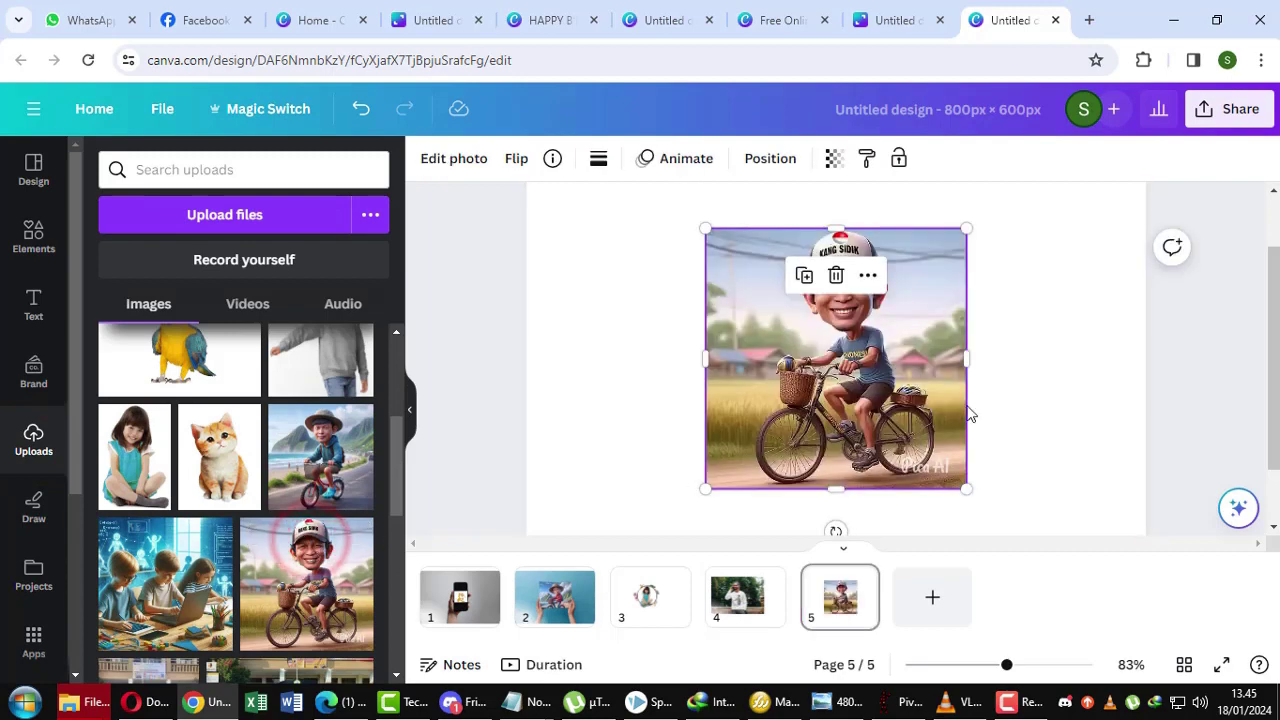
Step: From the caricature's Mockups app, add the Watches mockup with the dark green watch and brown-lined strap
left_click(452, 160)
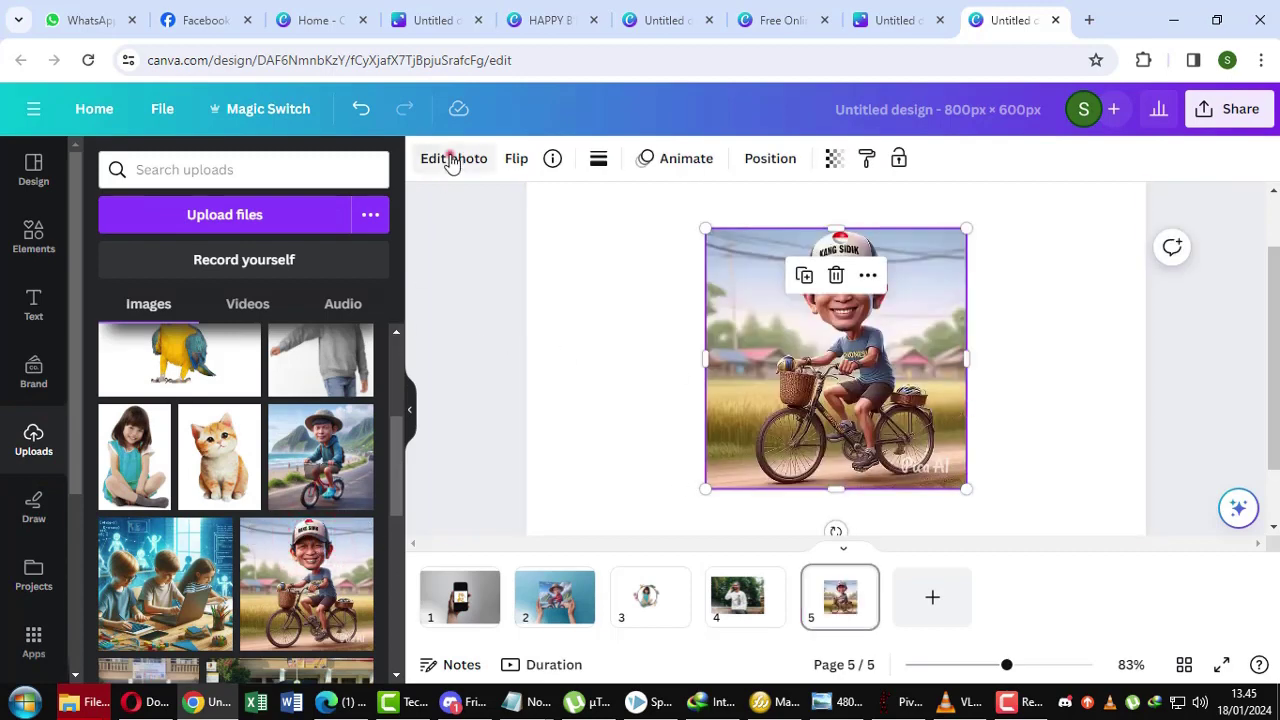
scroll(314, 457, "down", 4)
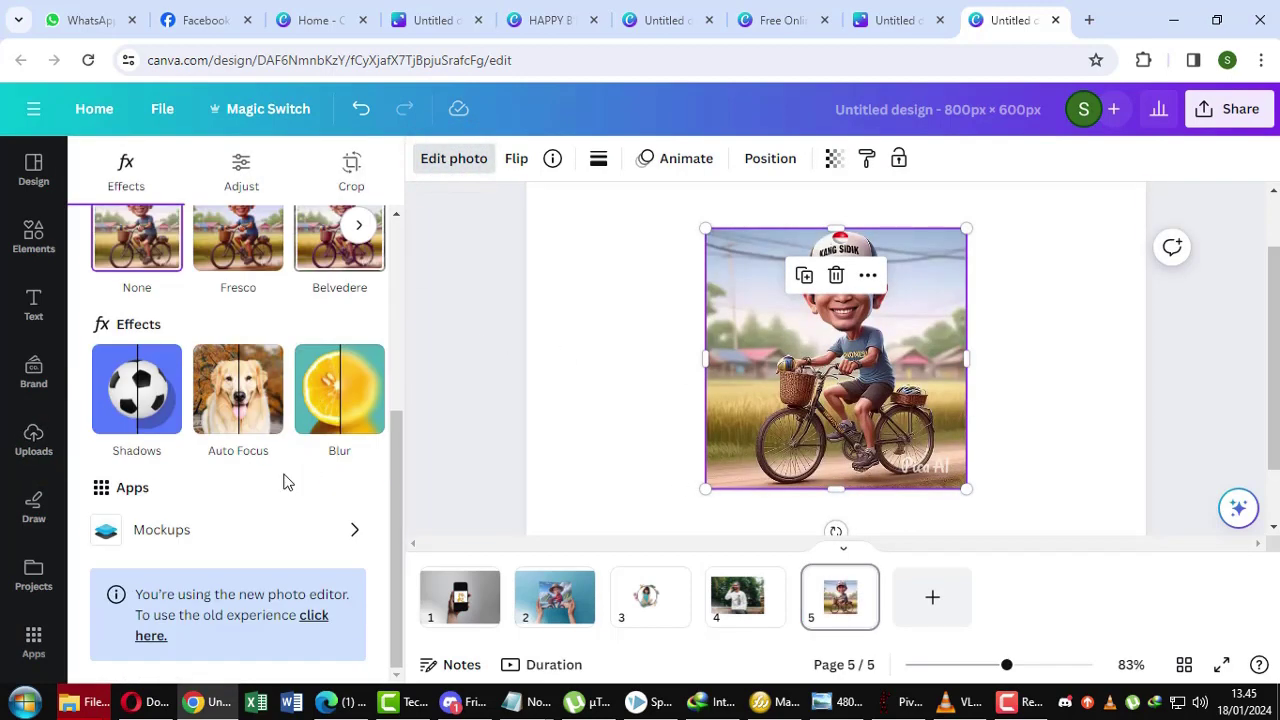
left_click(184, 532)
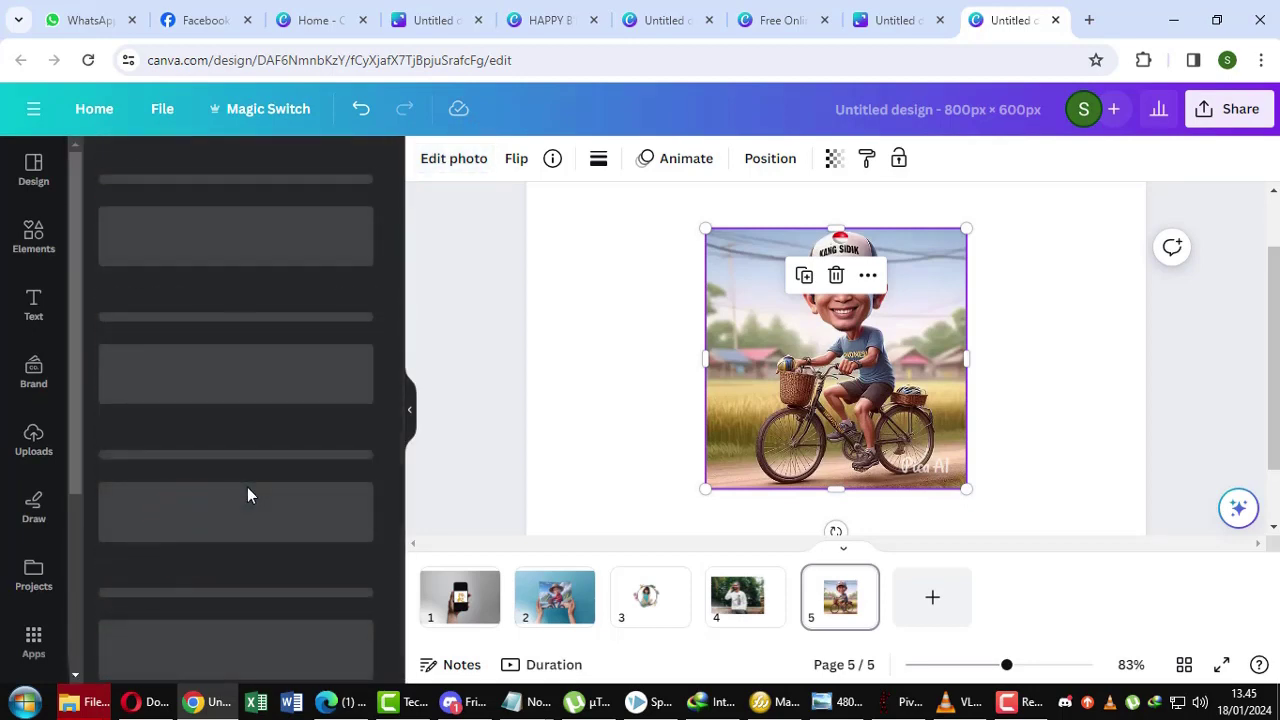
scroll(247, 487, "down", 6)
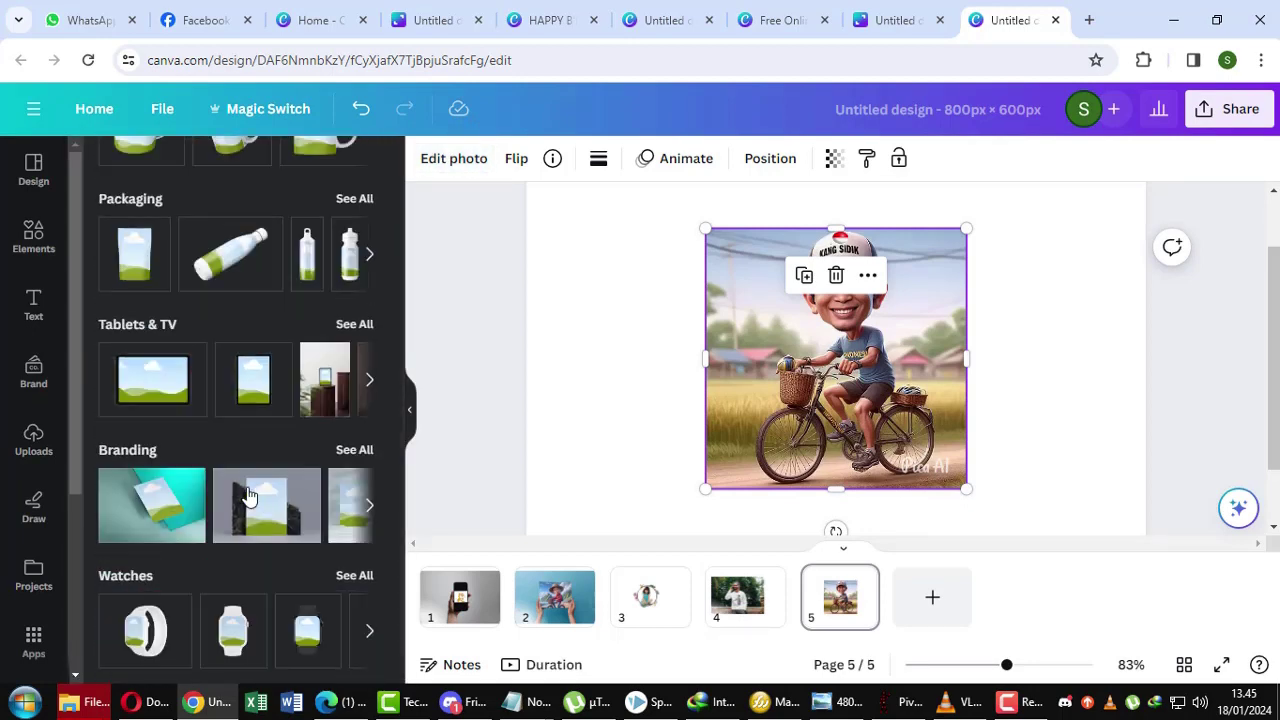
left_click(365, 635)
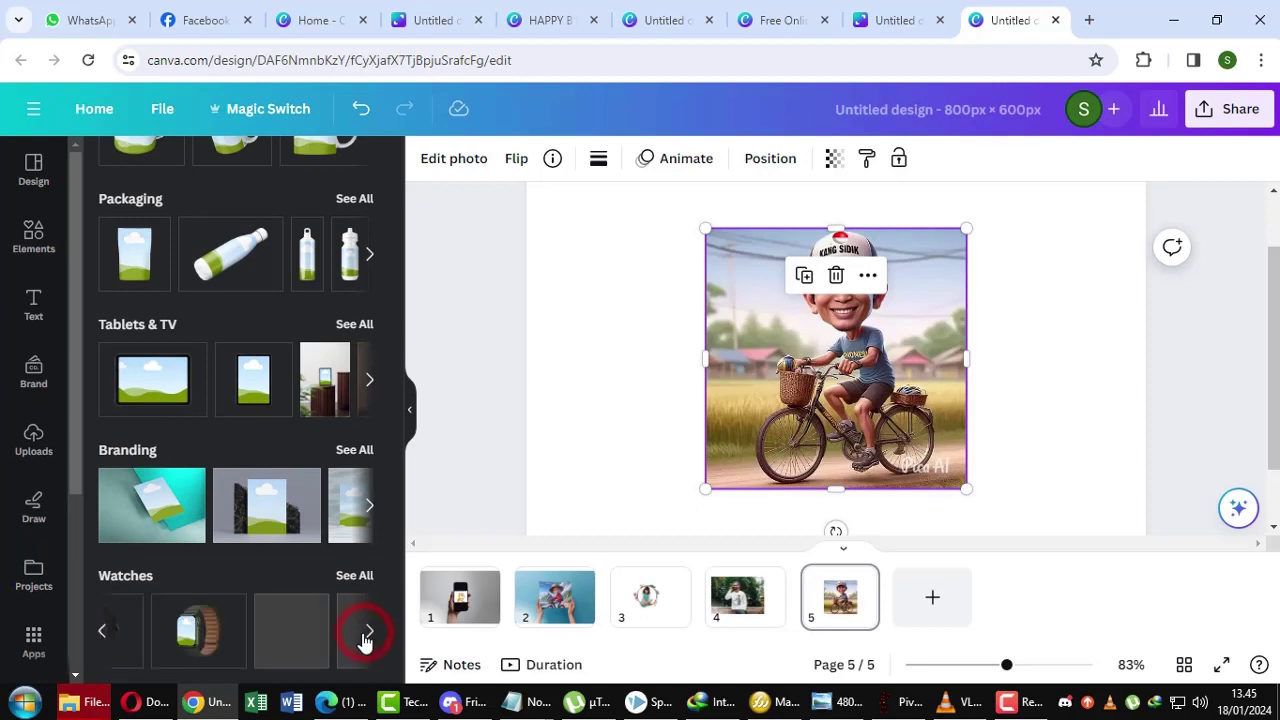
left_click(207, 633)
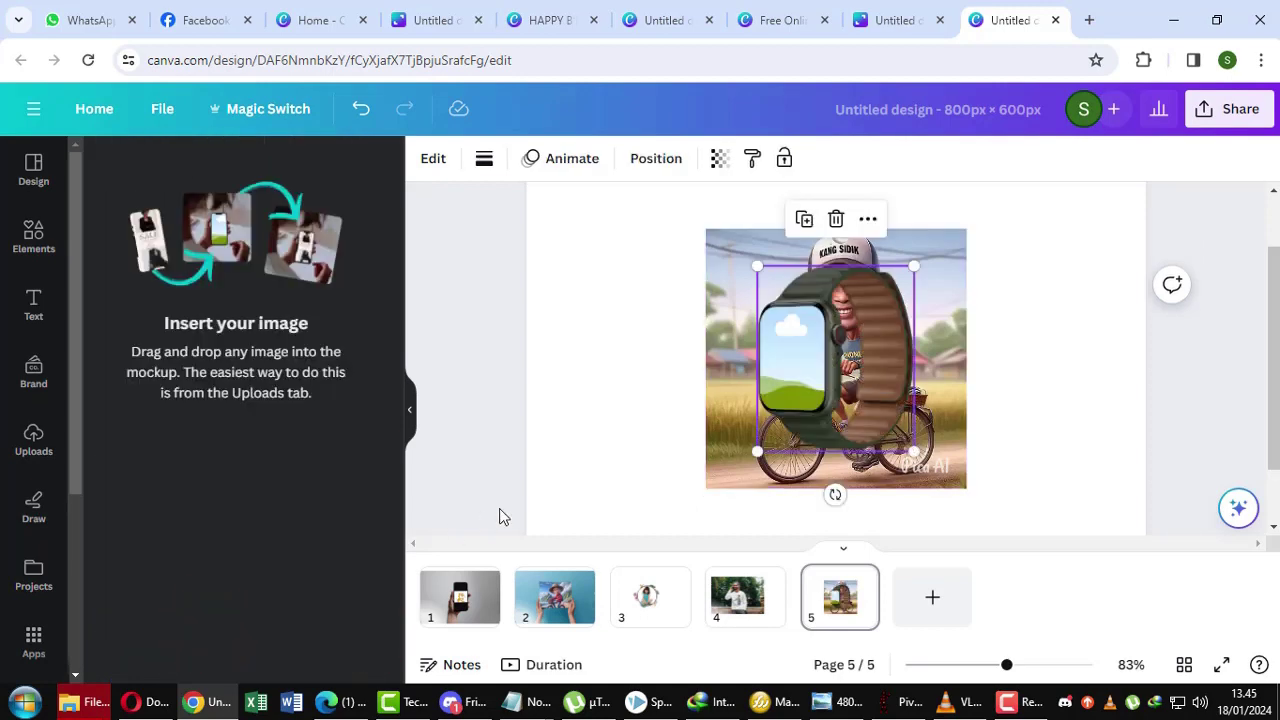
Step: Insert the cyclist caricature into the watch mockup, then reposition the mockup and enlarge it to fill more of the page
left_click_drag(782, 362, 662, 364)
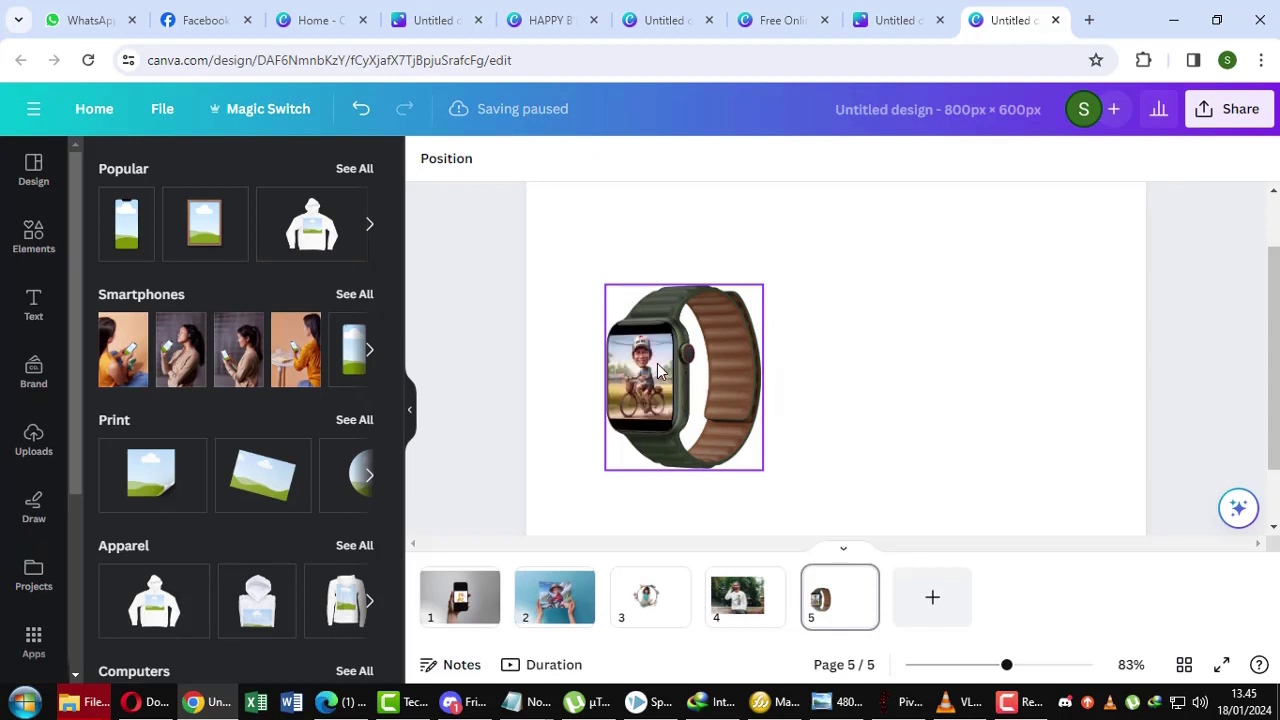
left_click_drag(697, 376, 706, 263)
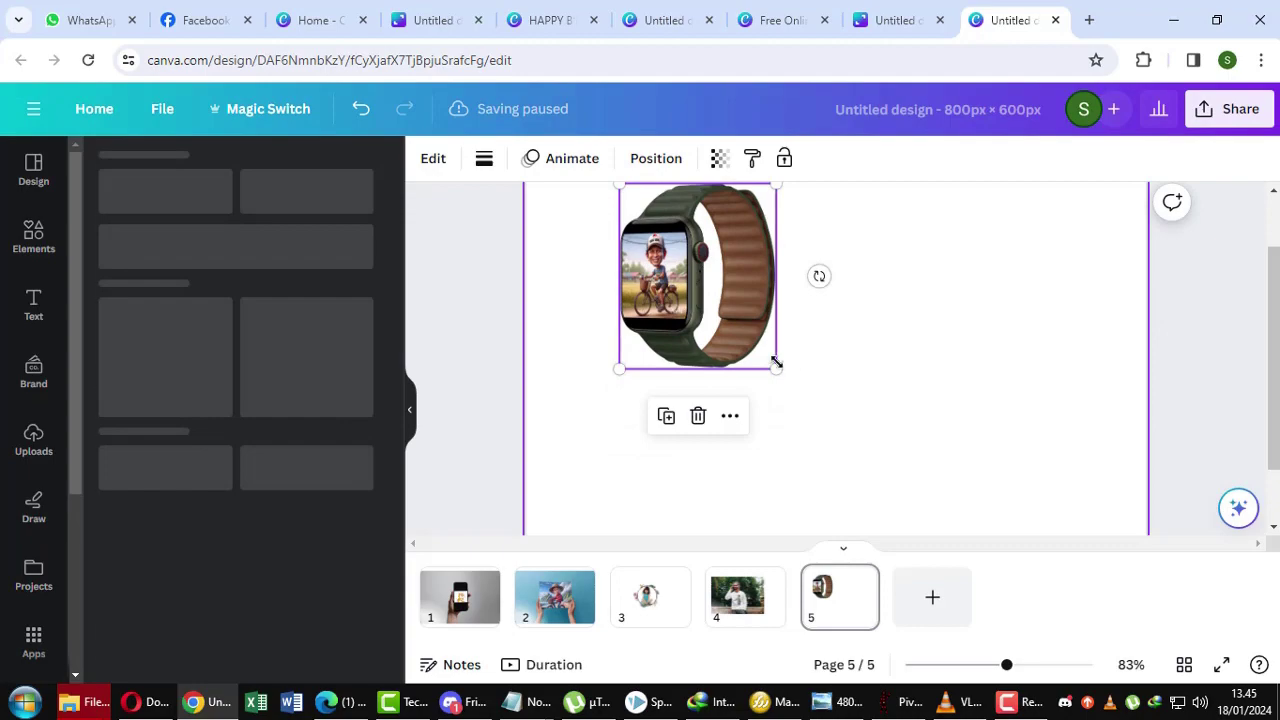
left_click_drag(774, 368, 921, 533)
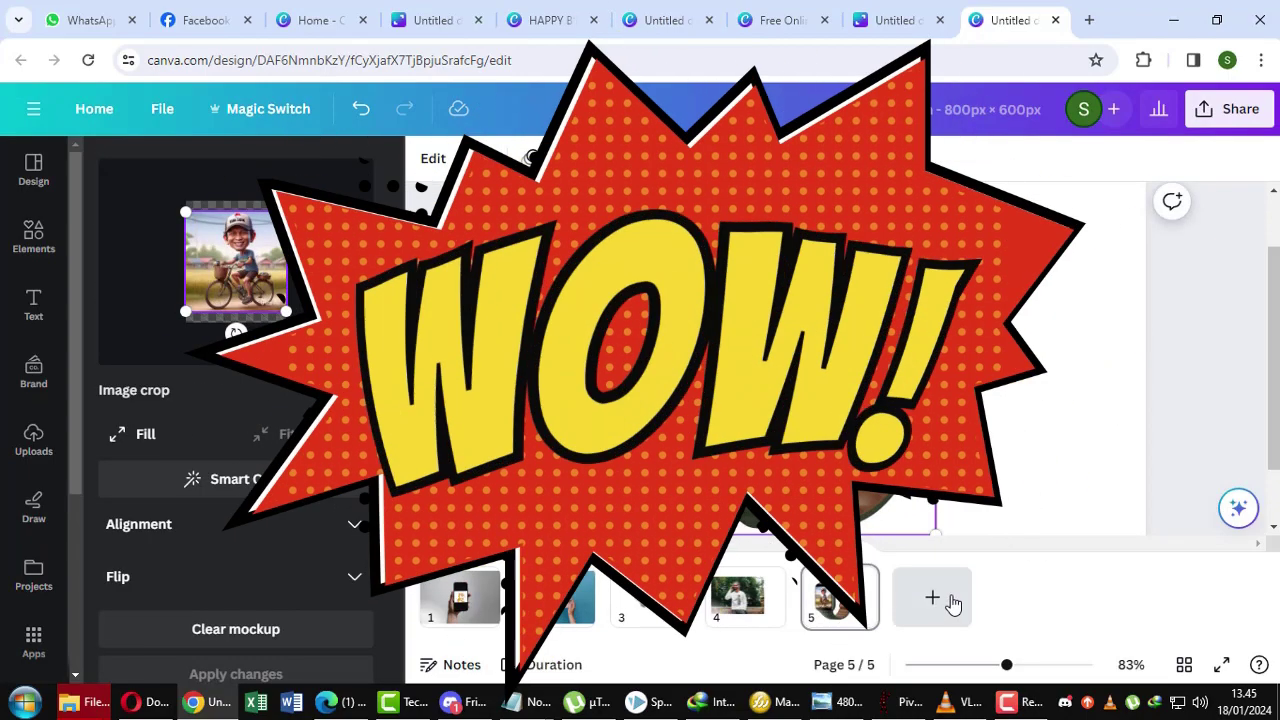
Step: Add a sixth page and place the uploaded caricature of the man in a cap riding a bicycle on it
left_click(952, 603)
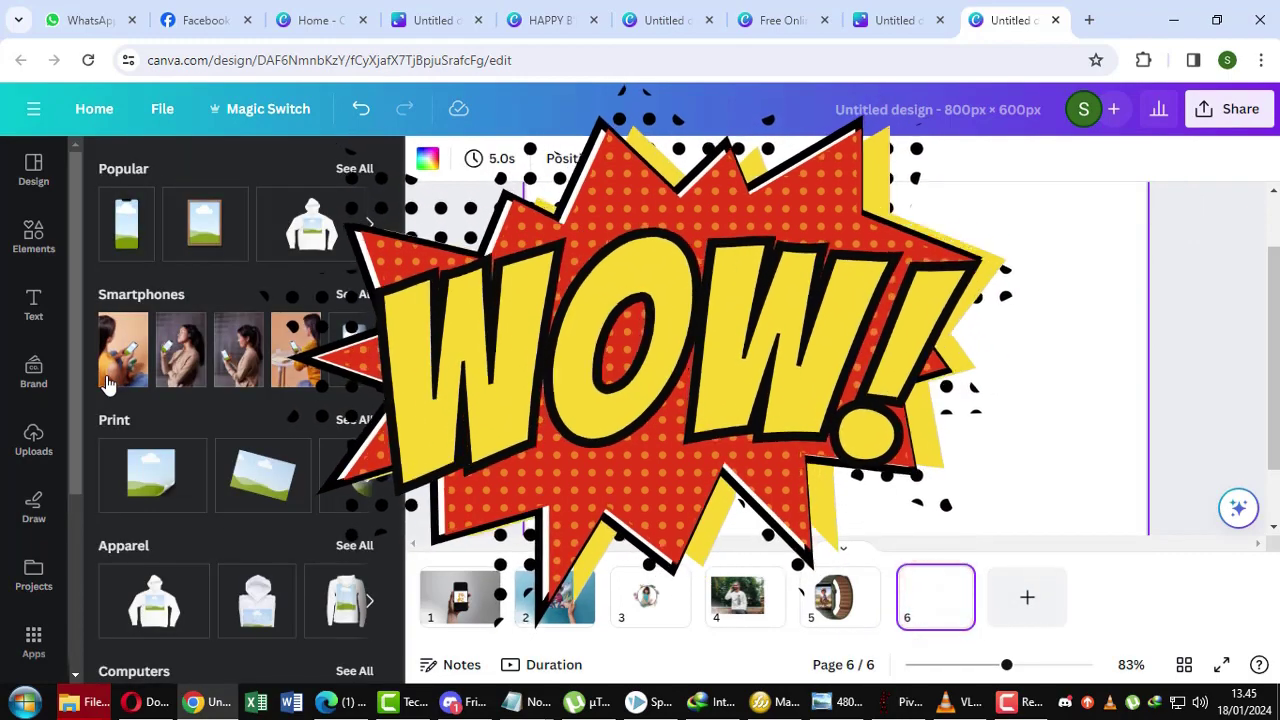
left_click(36, 437)
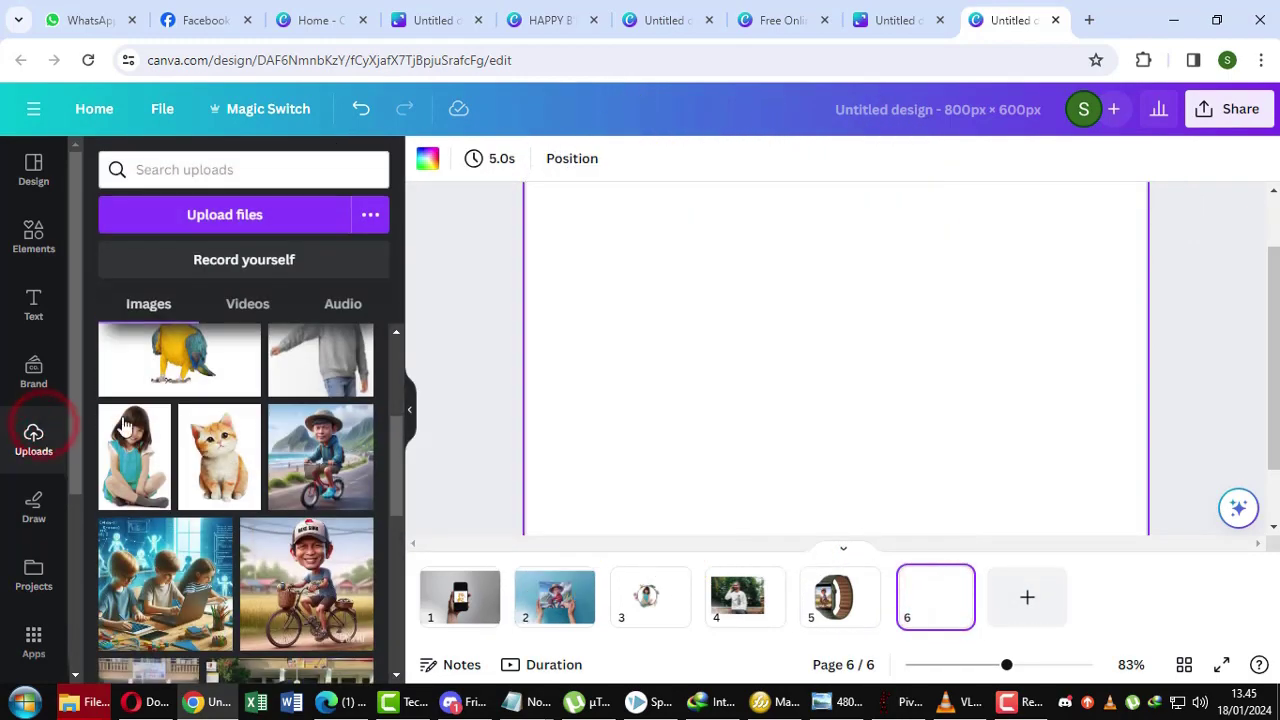
scroll(239, 460, "down", 10)
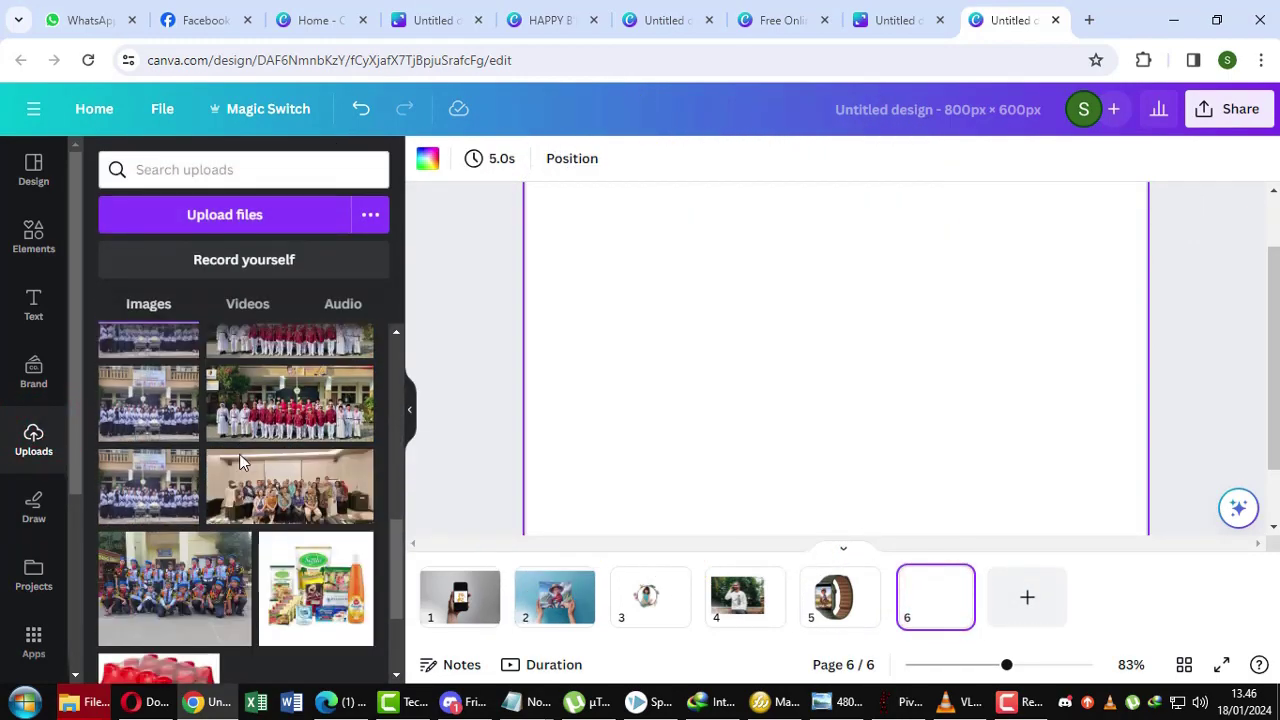
scroll(234, 462, "down", 10)
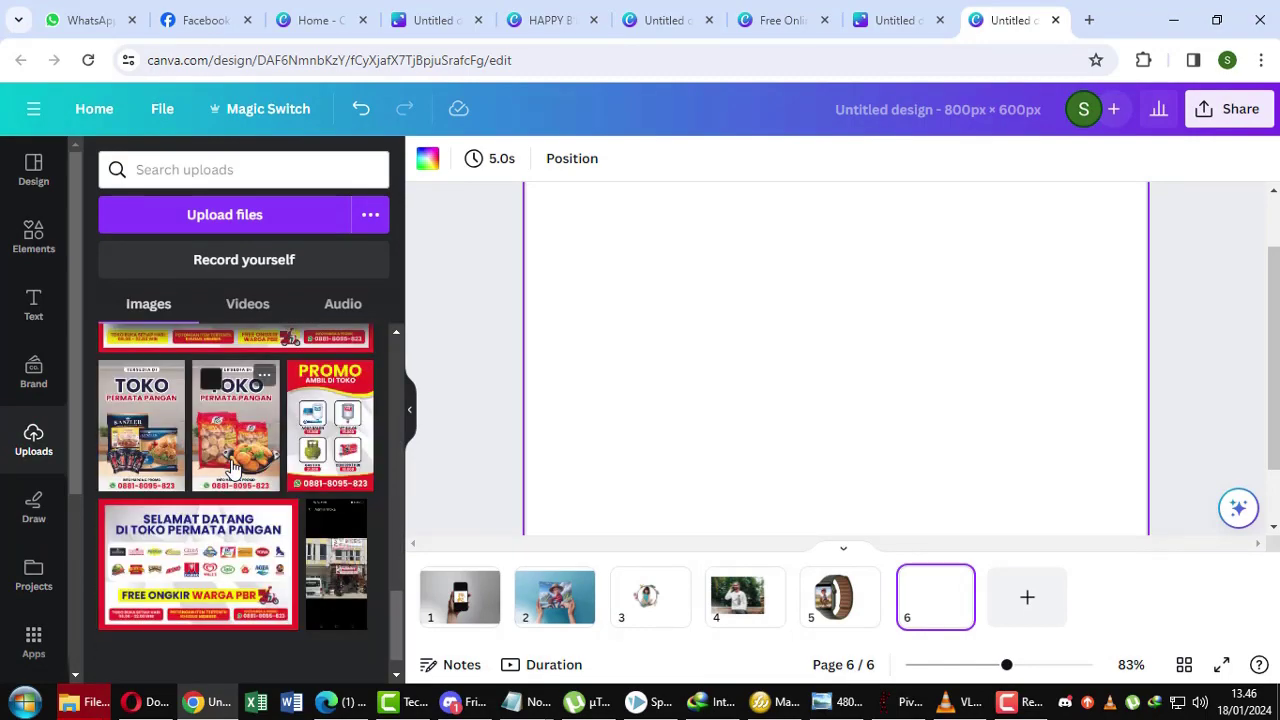
scroll(232, 468, "up", 15)
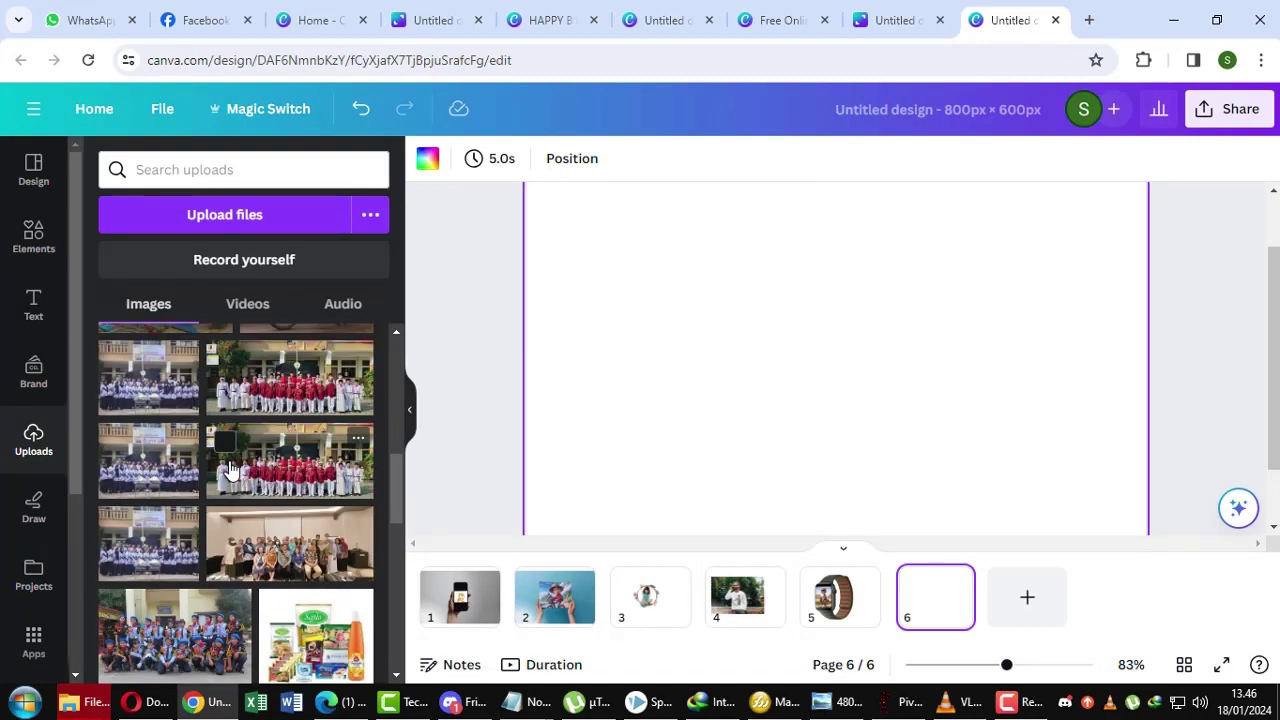
scroll(232, 468, "up", 6)
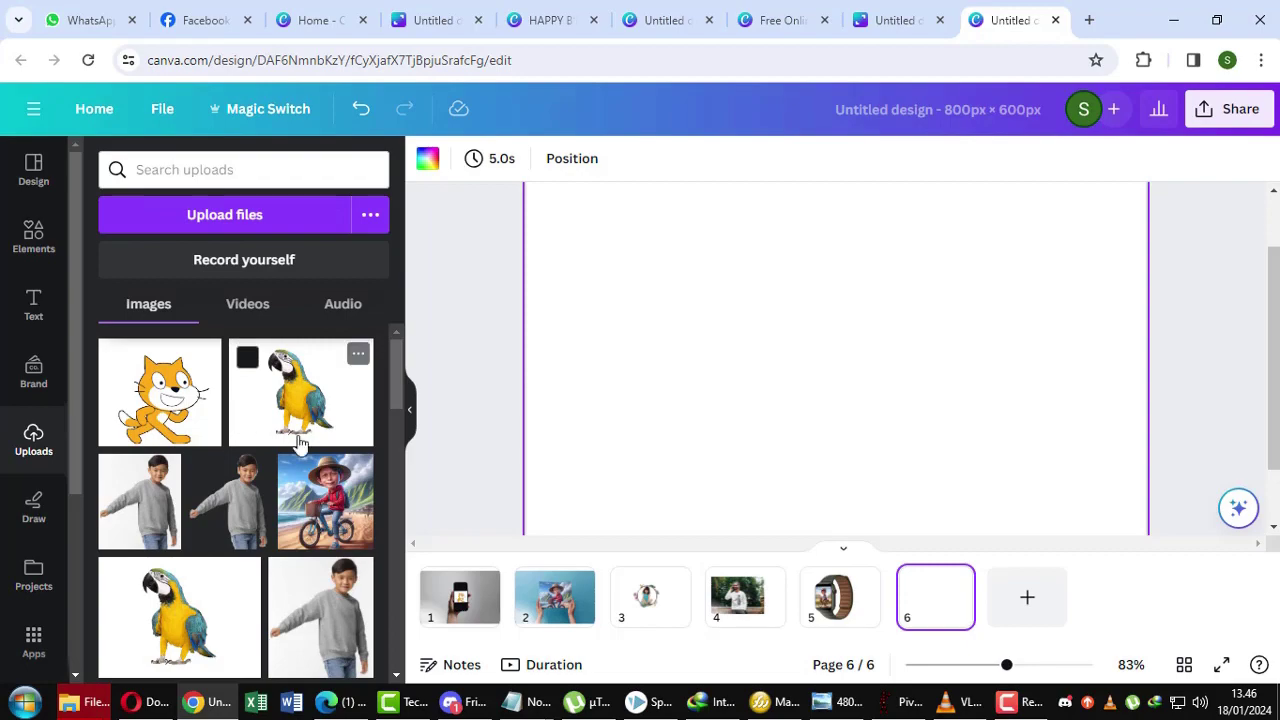
scroll(345, 465, "down", 6)
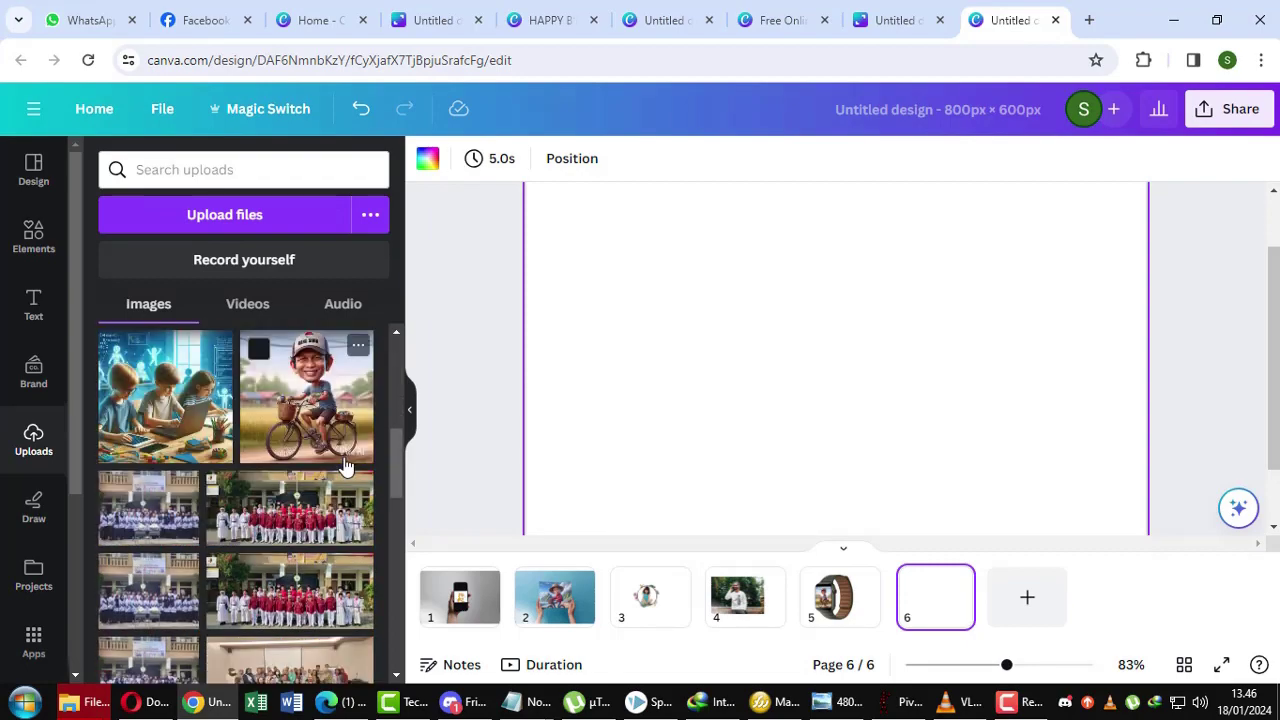
scroll(345, 465, "down", 8)
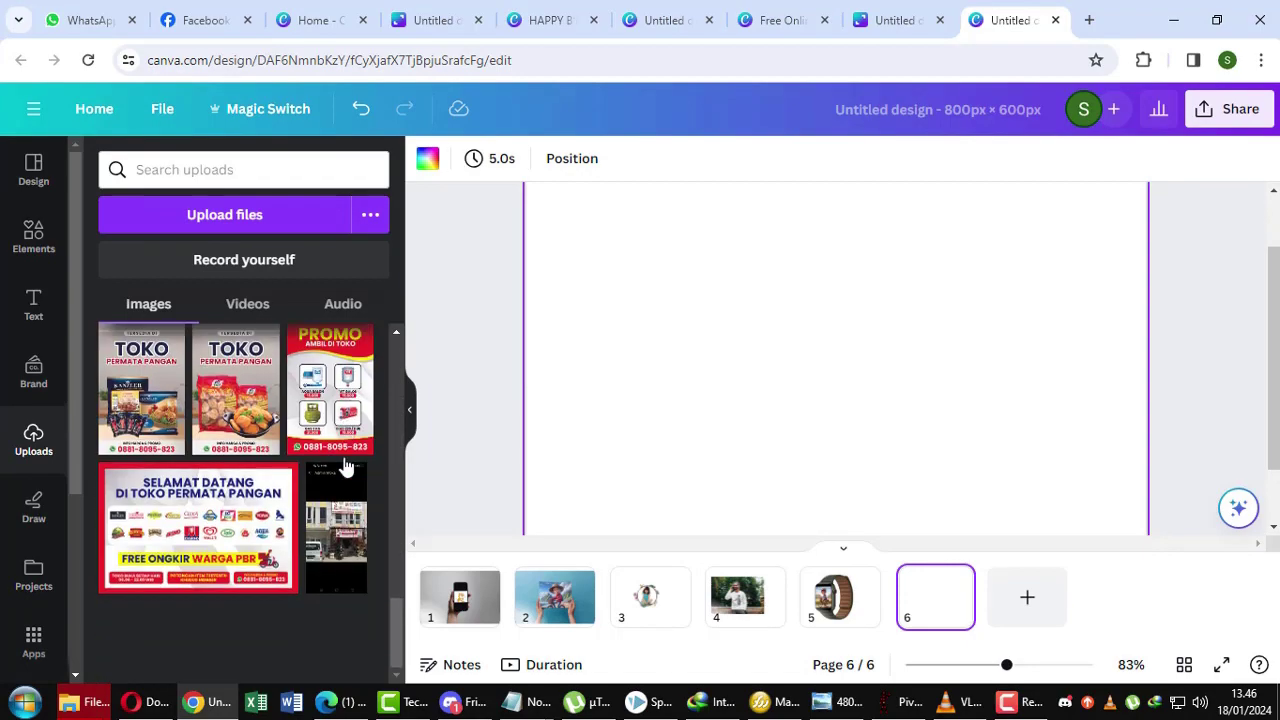
scroll(345, 465, "up", 10)
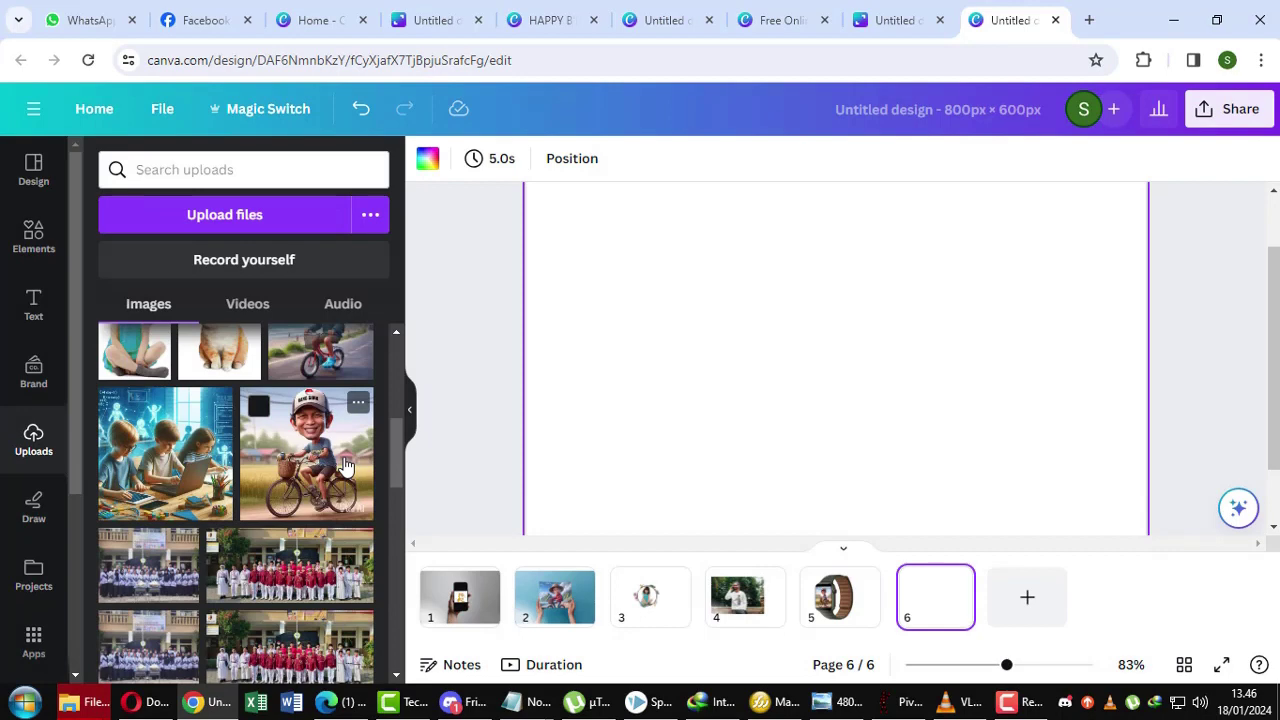
scroll(345, 465, "up", 1)
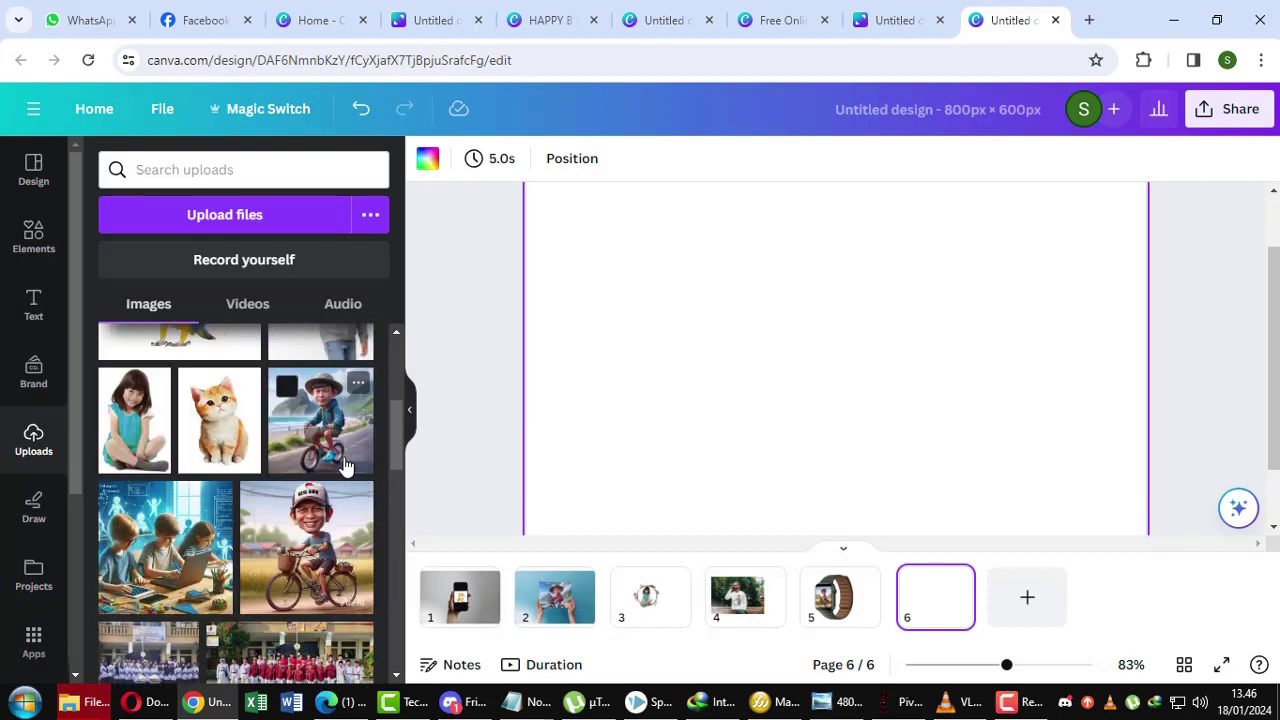
scroll(310, 452, "up", 1)
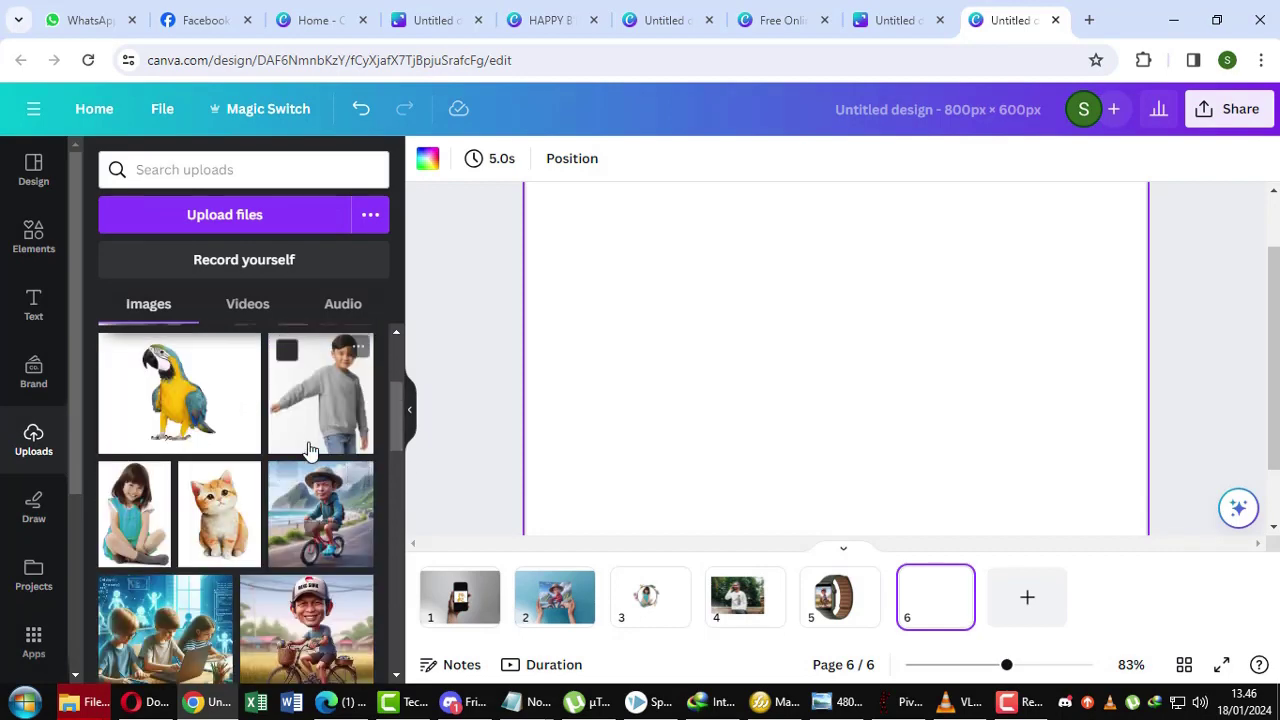
scroll(310, 452, "down", 2)
left_click(310, 452)
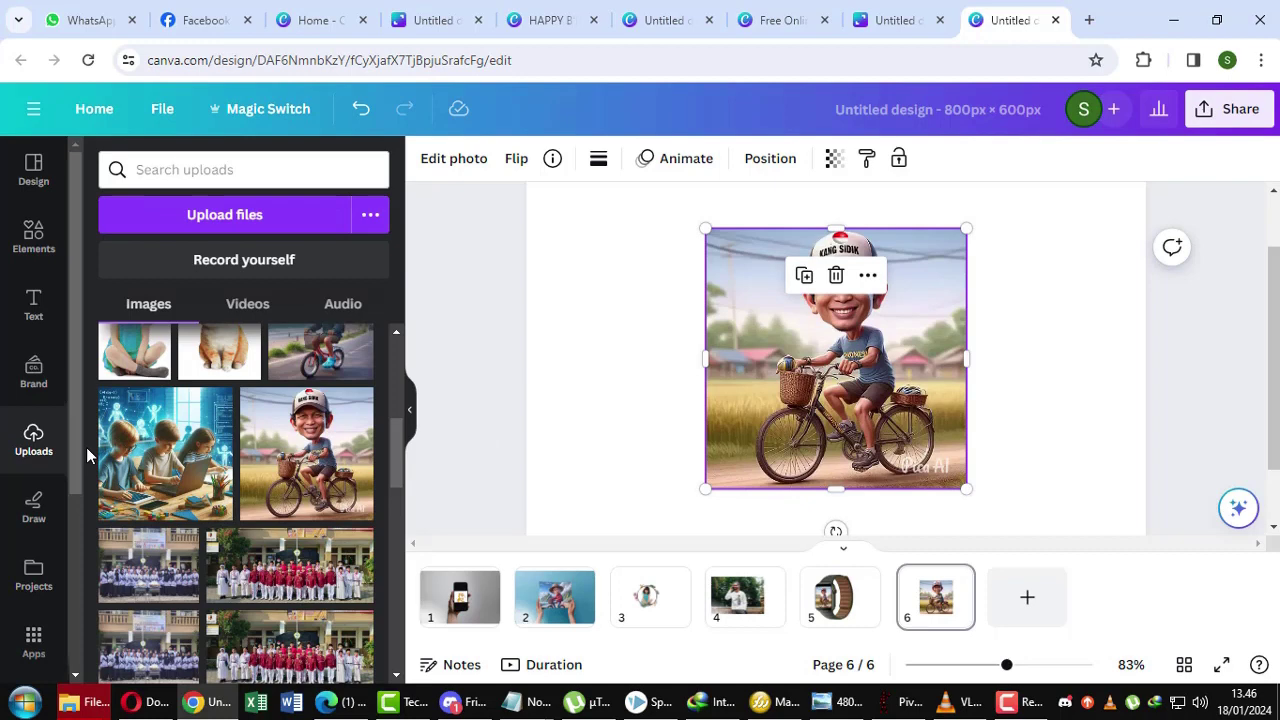
Step: Open the Mockups app for the cyclist caricature and look through the Apparel mockups
left_click(445, 160)
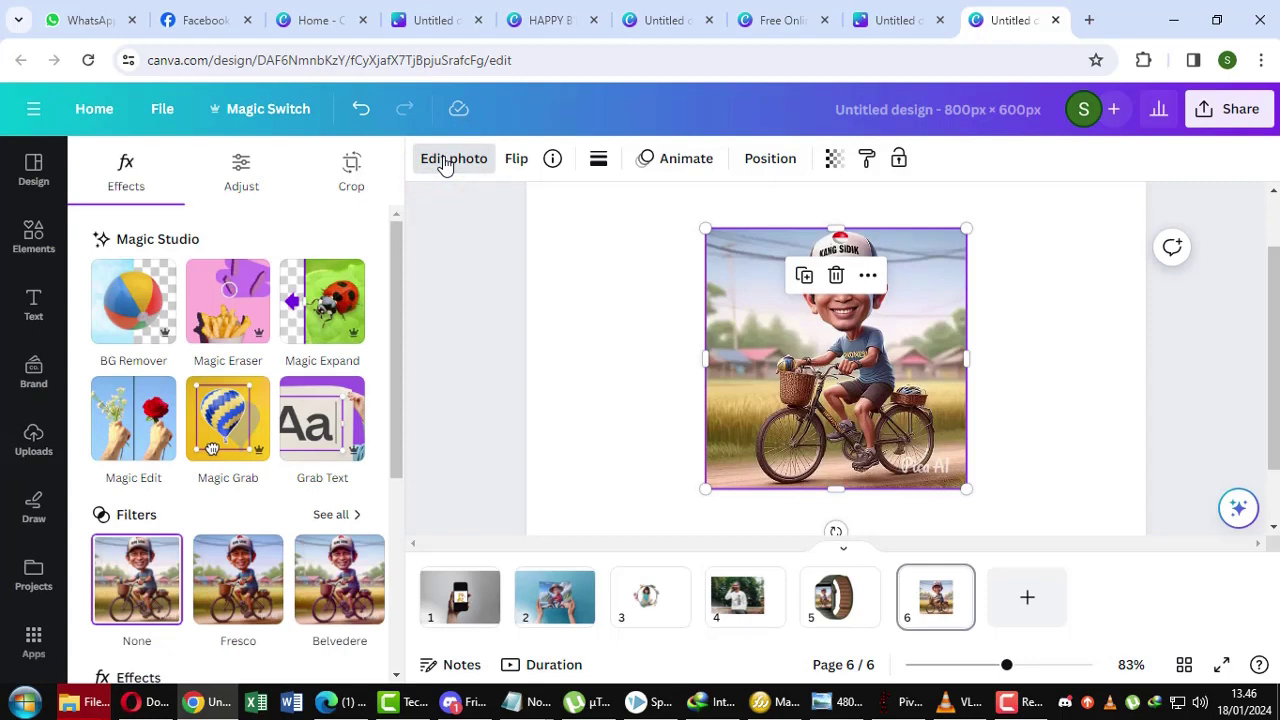
scroll(430, 340, "down", 1)
scroll(387, 470, "down", 3)
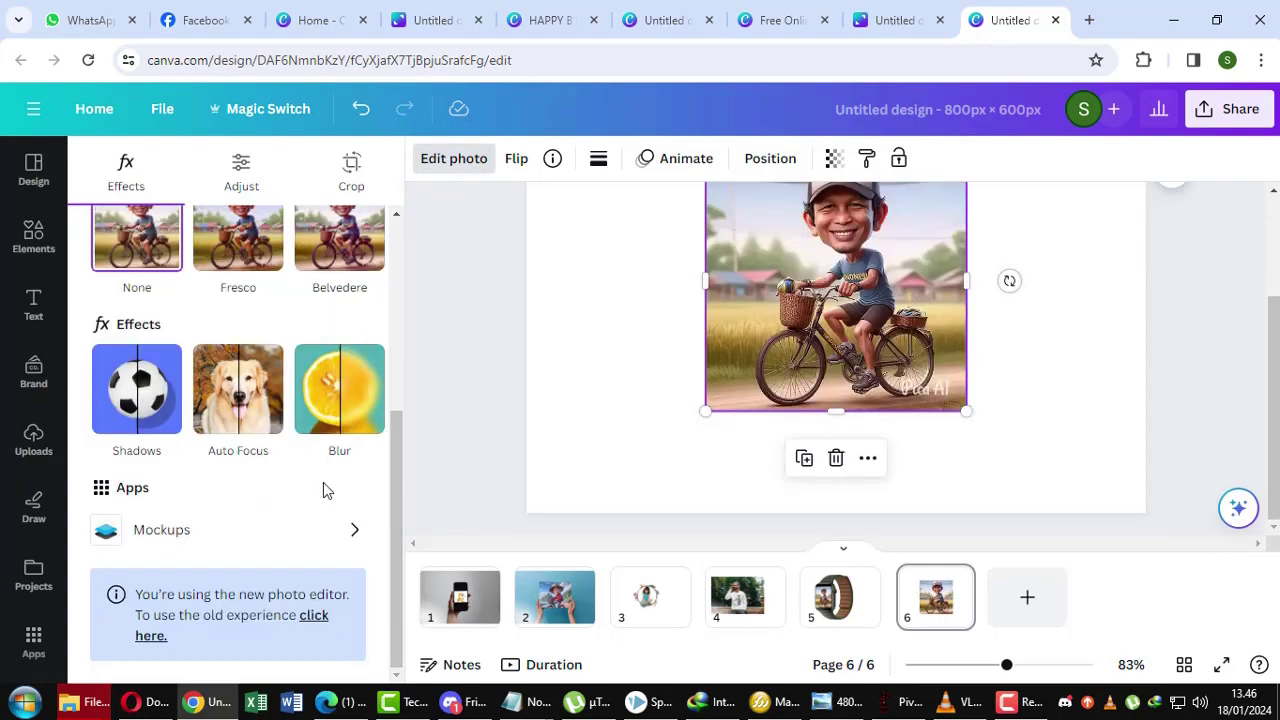
left_click(188, 530)
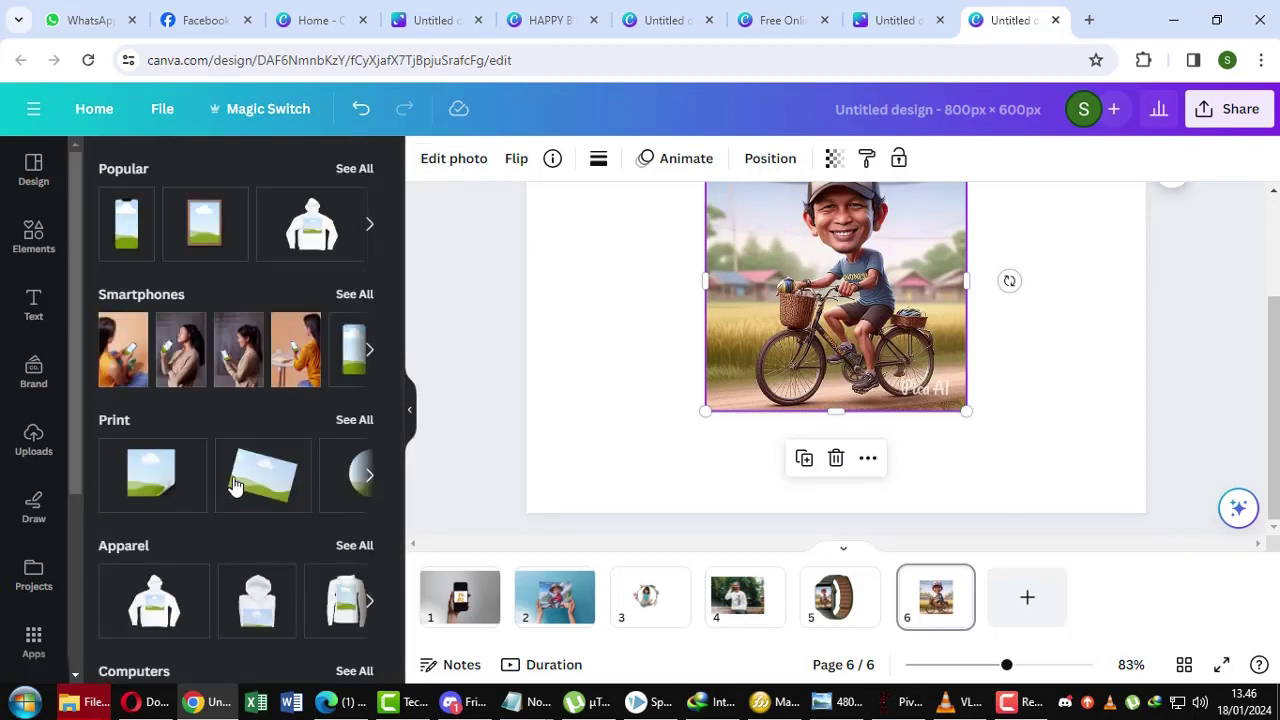
left_click(368, 476)
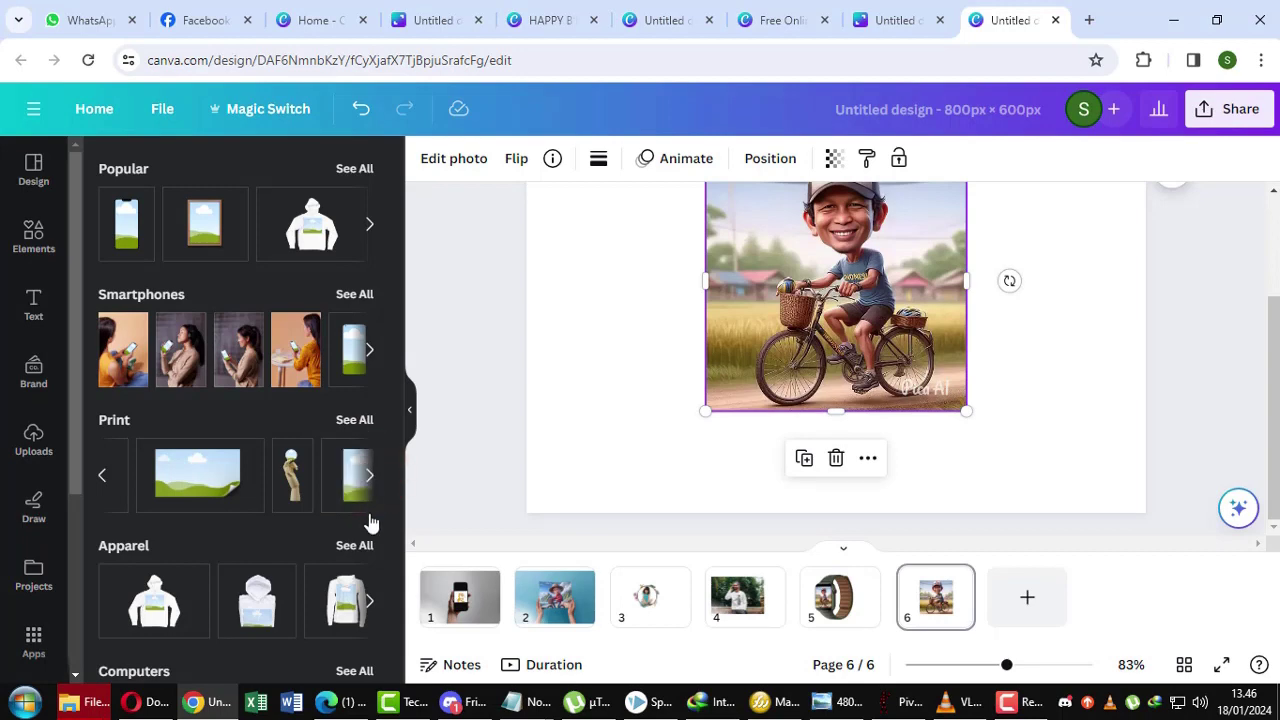
left_click(355, 546)
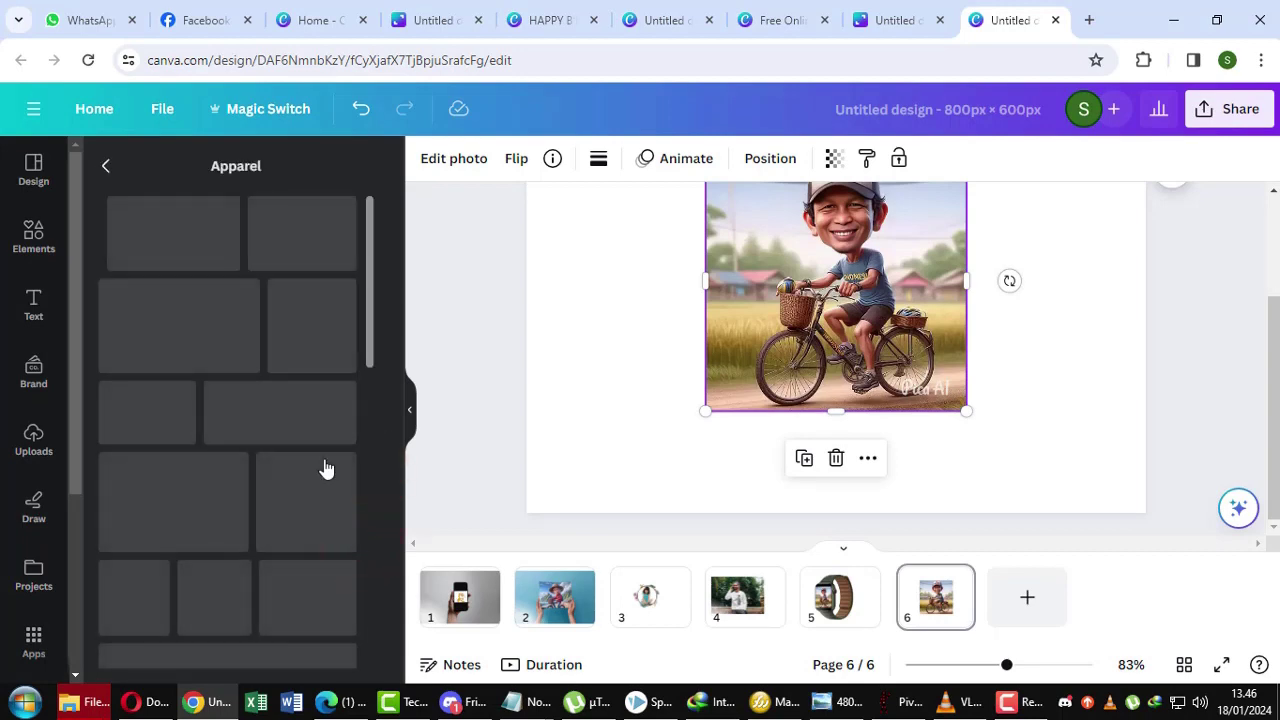
scroll(314, 405, "down", 15)
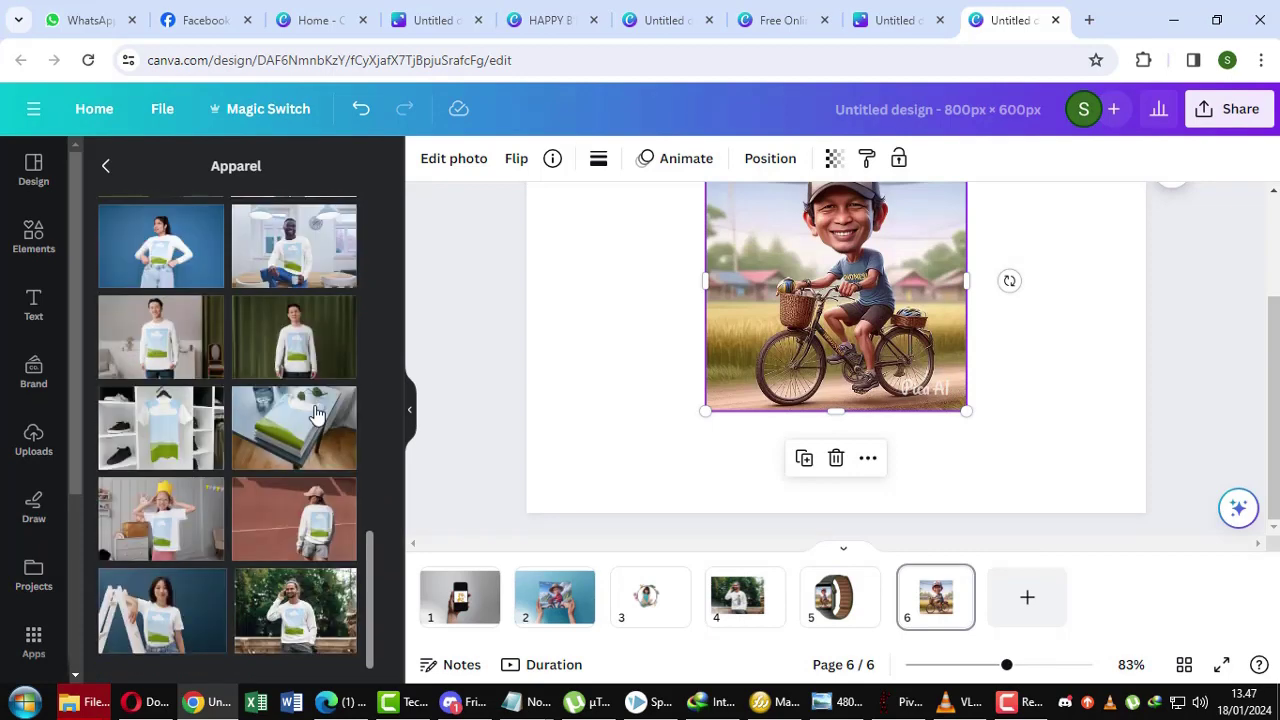
left_click(106, 165)
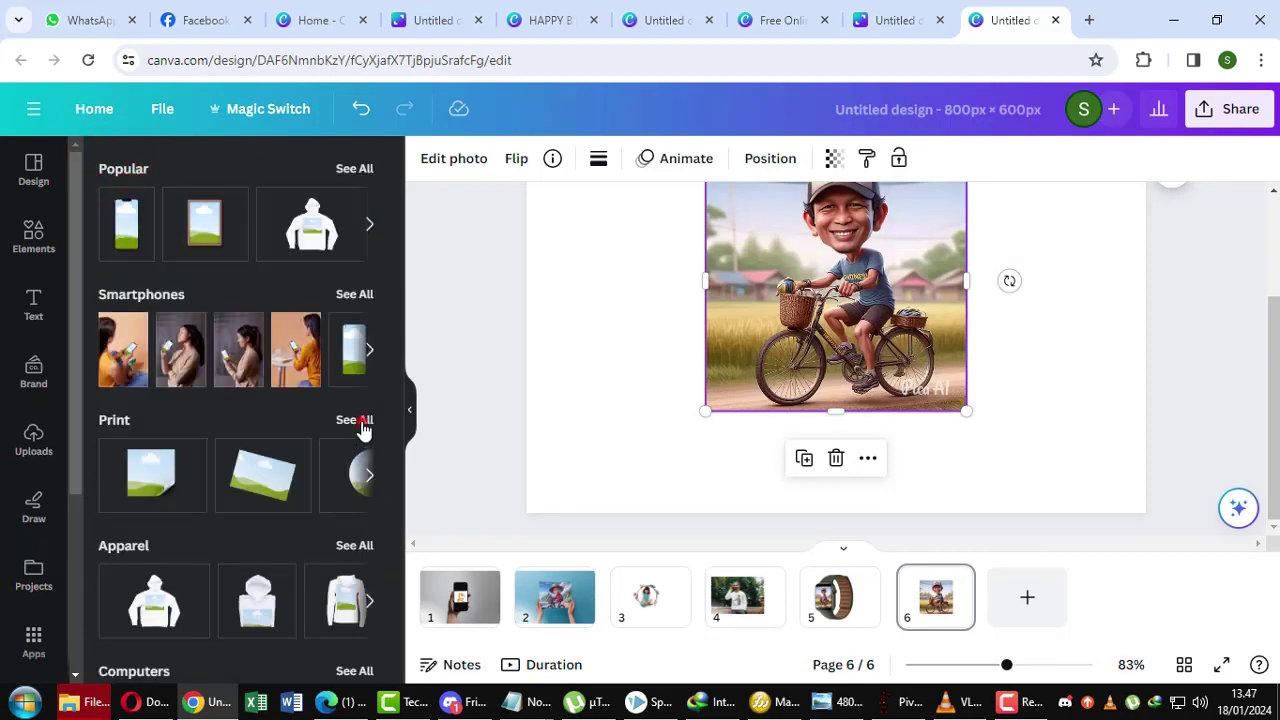
Step: From the full Print mockup collection, add the mockup of hands holding a clipboard and pencil beside a laptop on a wooden desk
left_click(360, 421)
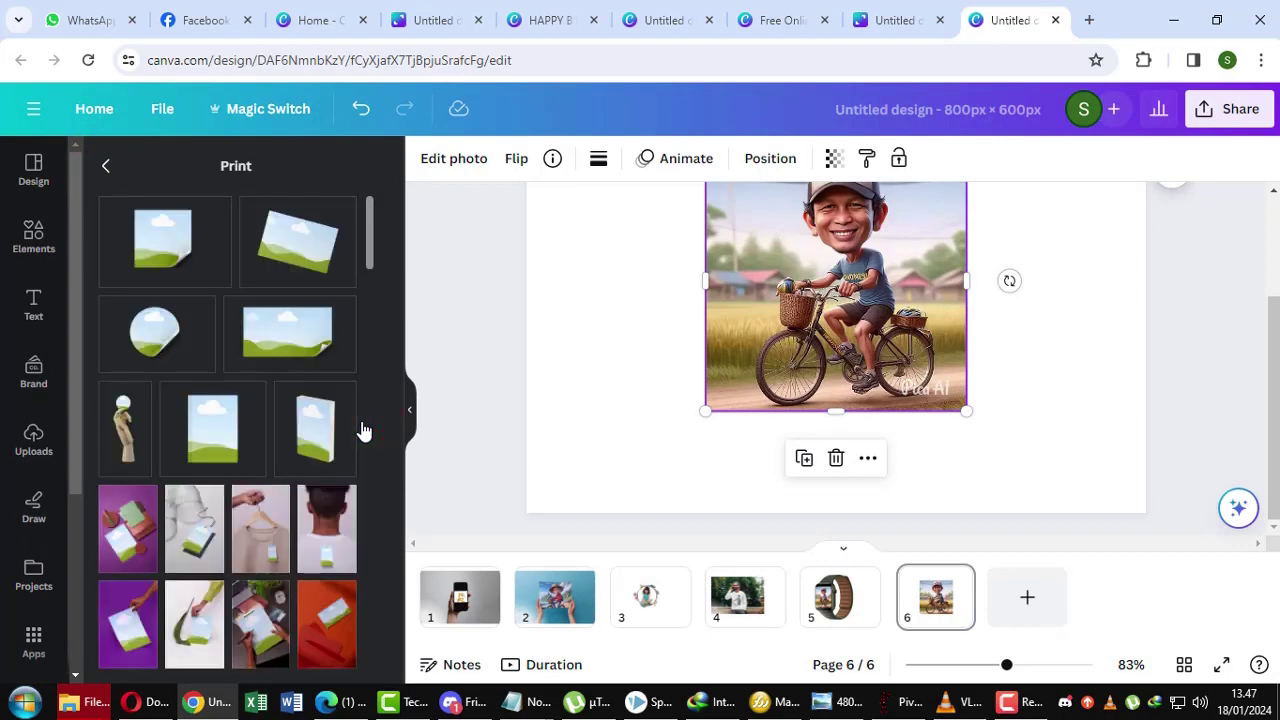
scroll(363, 429, "down", 3)
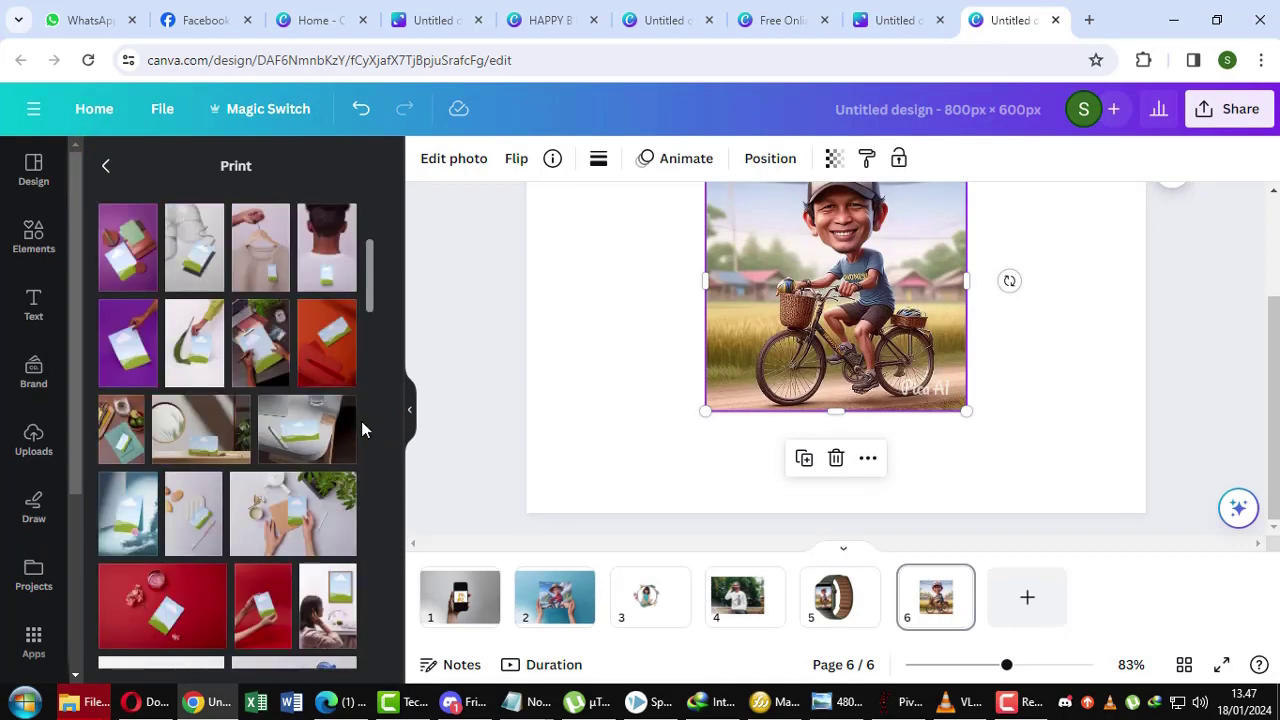
scroll(362, 428, "down", 3)
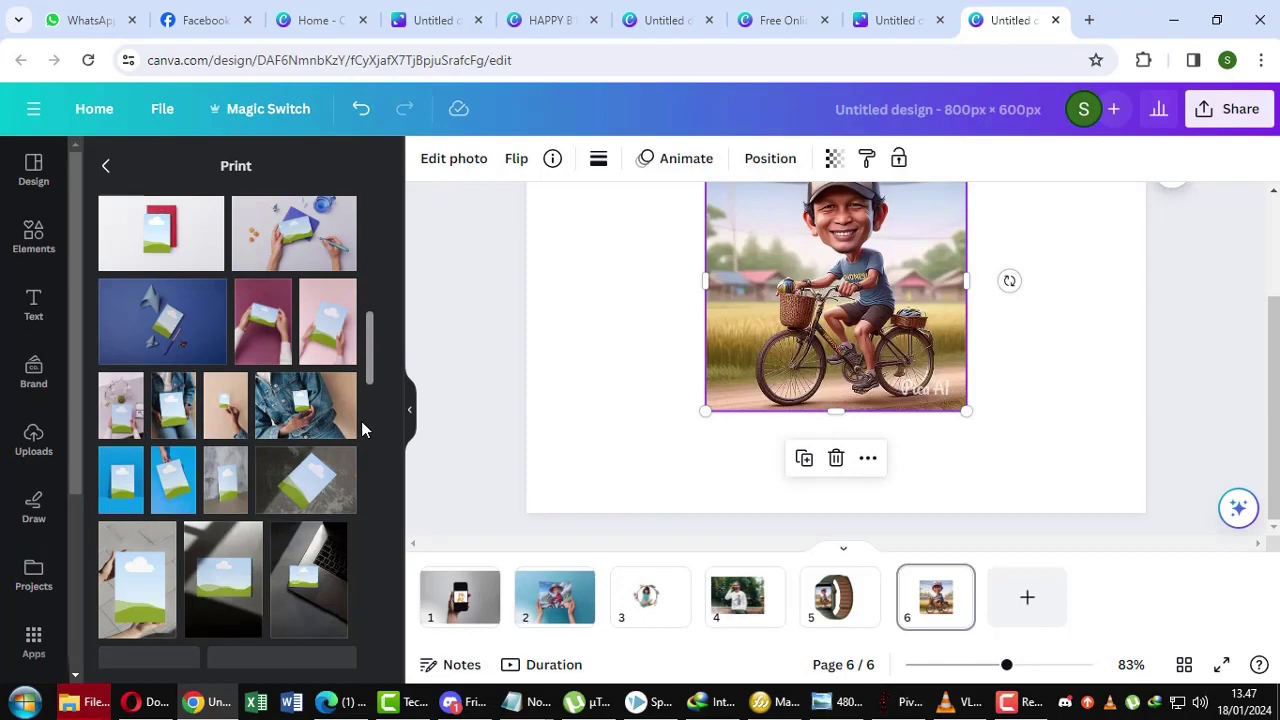
scroll(361, 421, "down", 3)
scroll(361, 429, "down", 3)
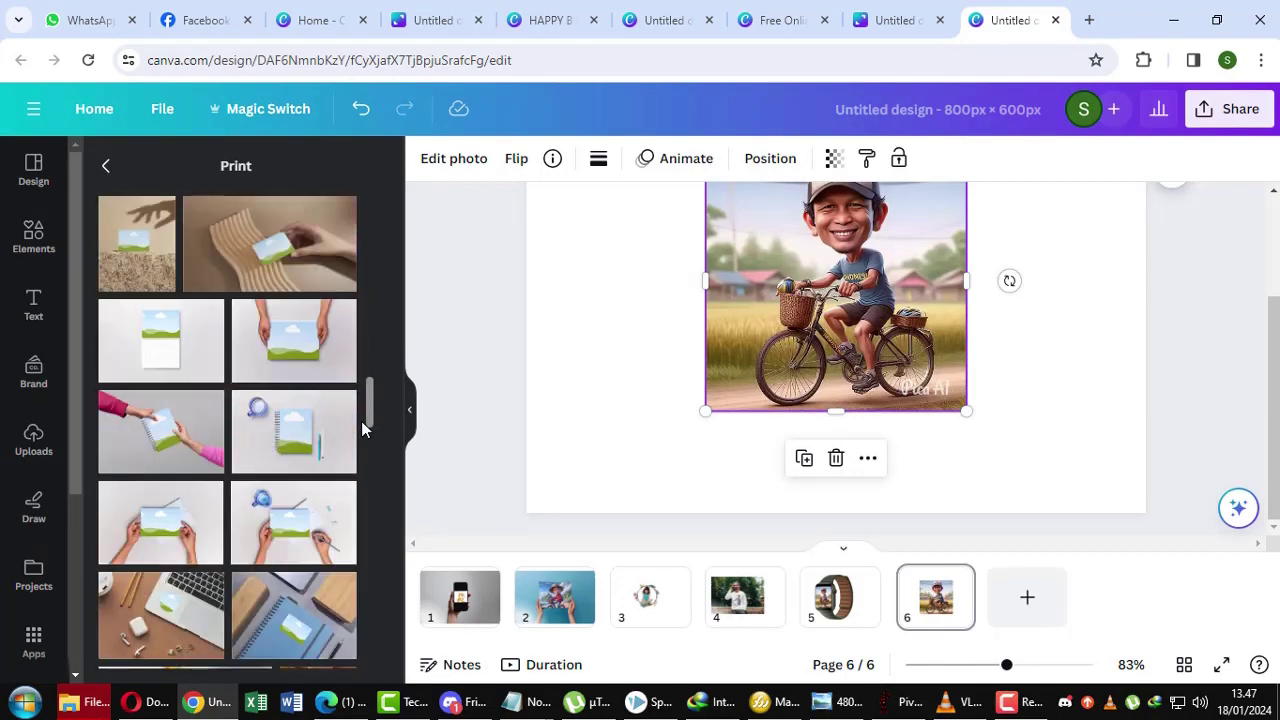
scroll(361, 421, "down", 3)
scroll(363, 430, "down", 5)
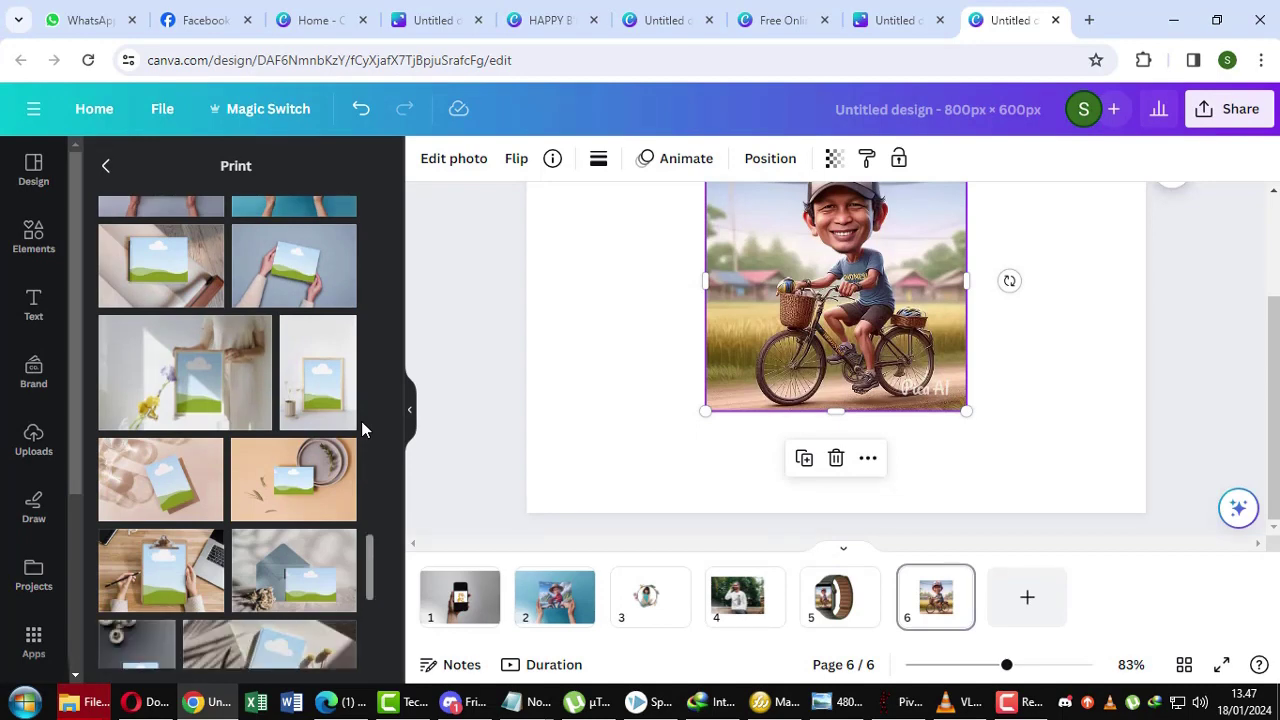
scroll(361, 421, "down", 2)
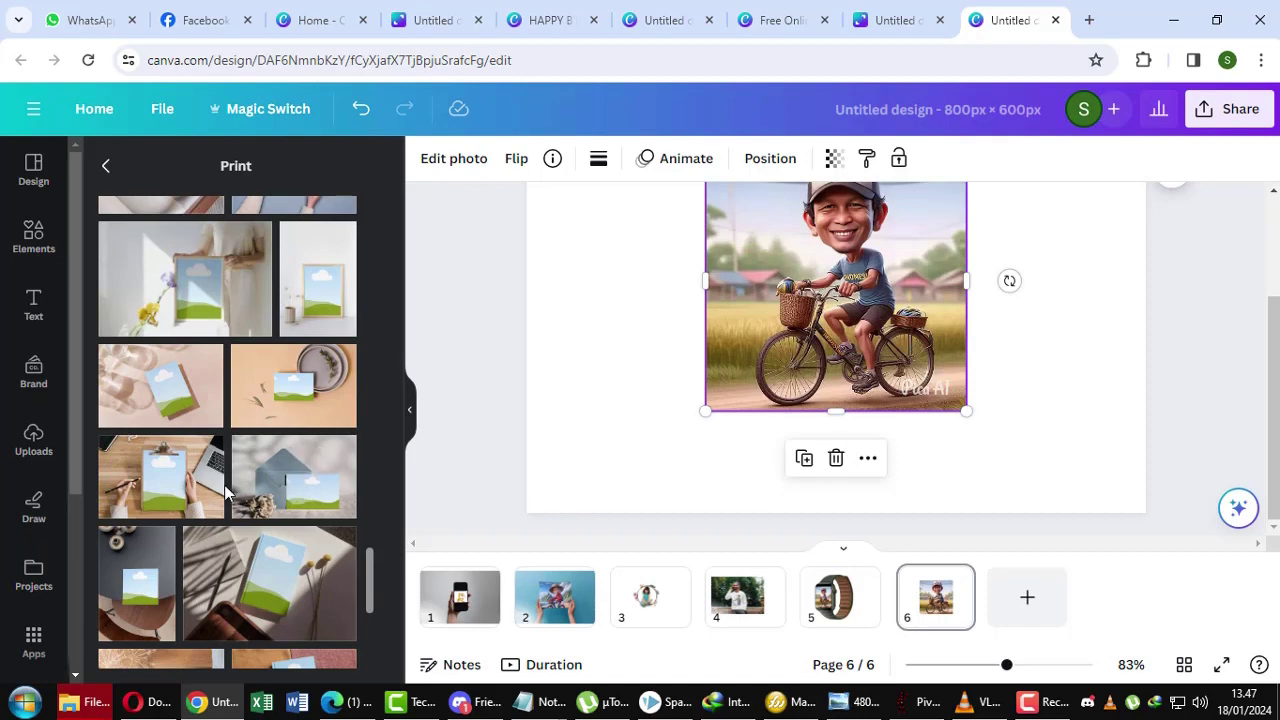
left_click(183, 484)
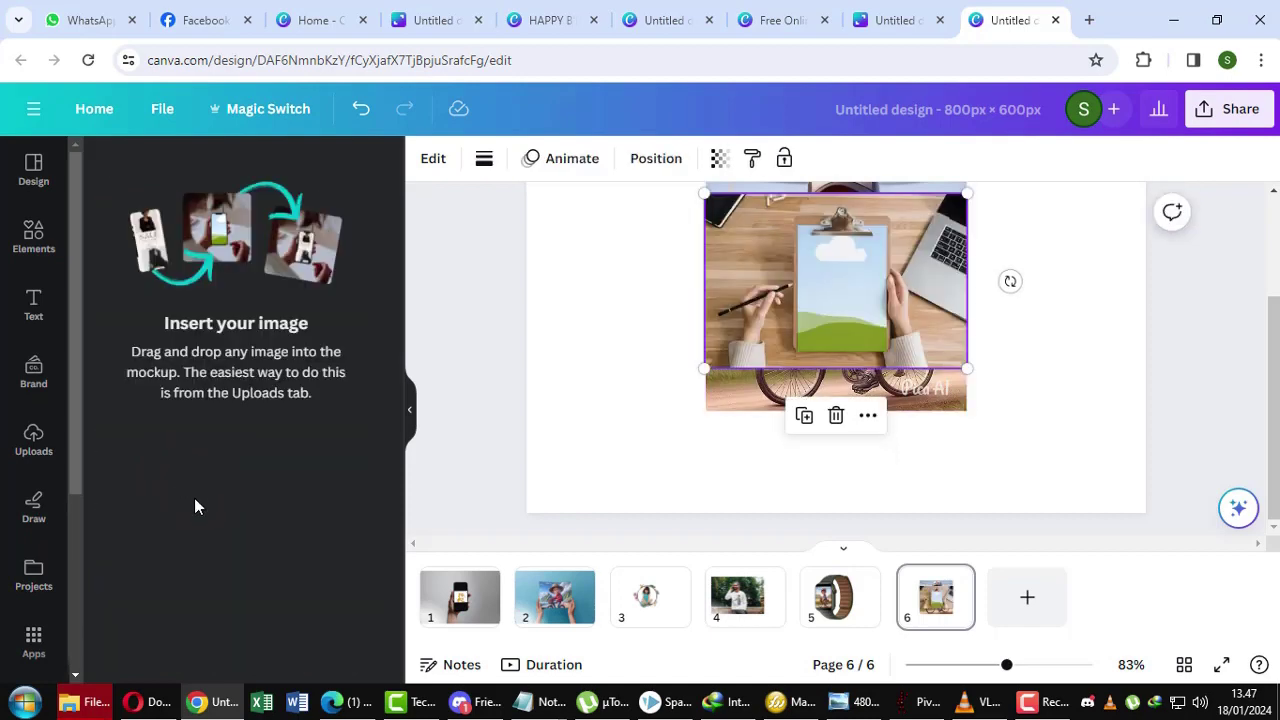
Step: Insert the cyclist caricature into the clipboard mockup, then move the mockup down and enlarge it to the page's full width
left_click_drag(735, 395, 745, 360)
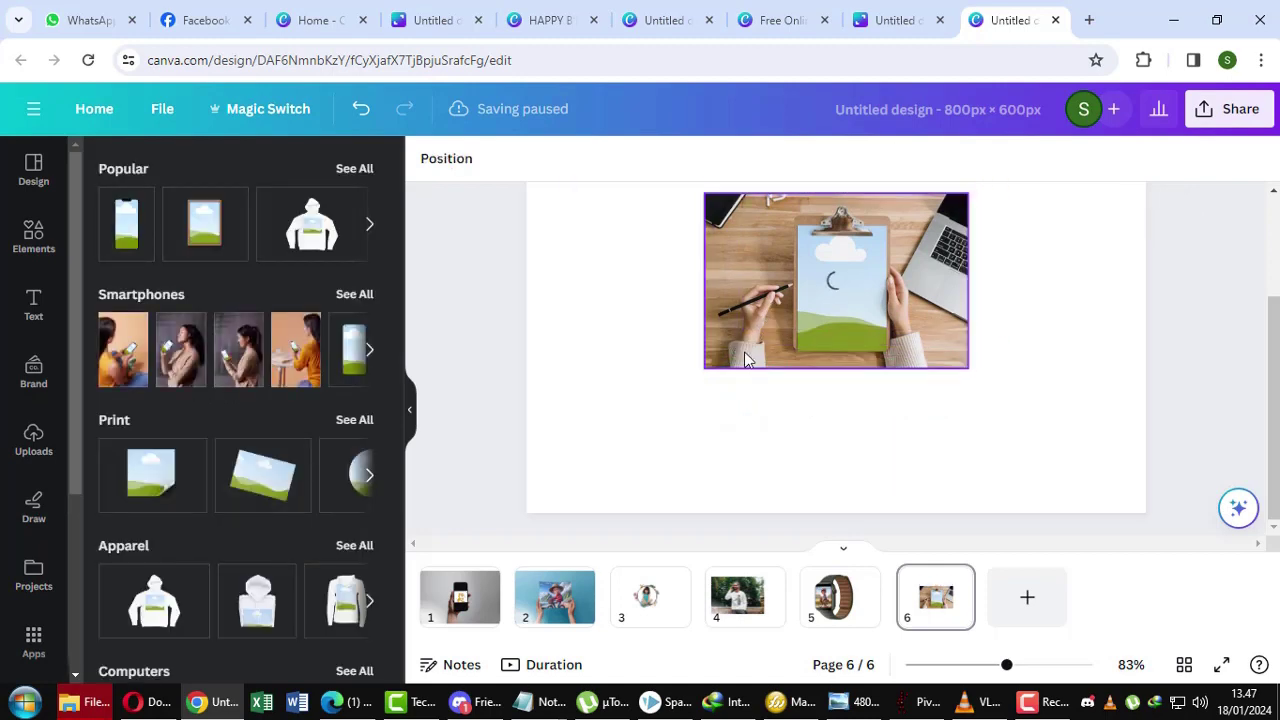
left_click(634, 506)
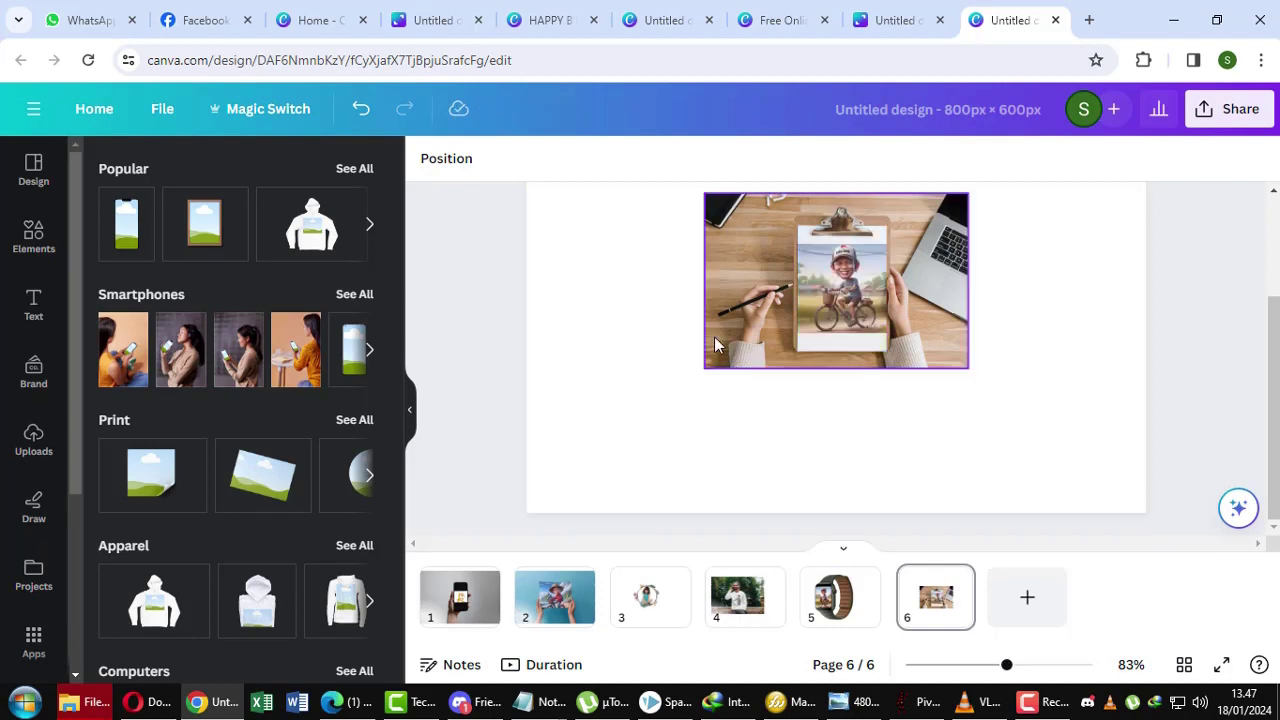
left_click(820, 328)
left_click_drag(820, 328, 820, 484)
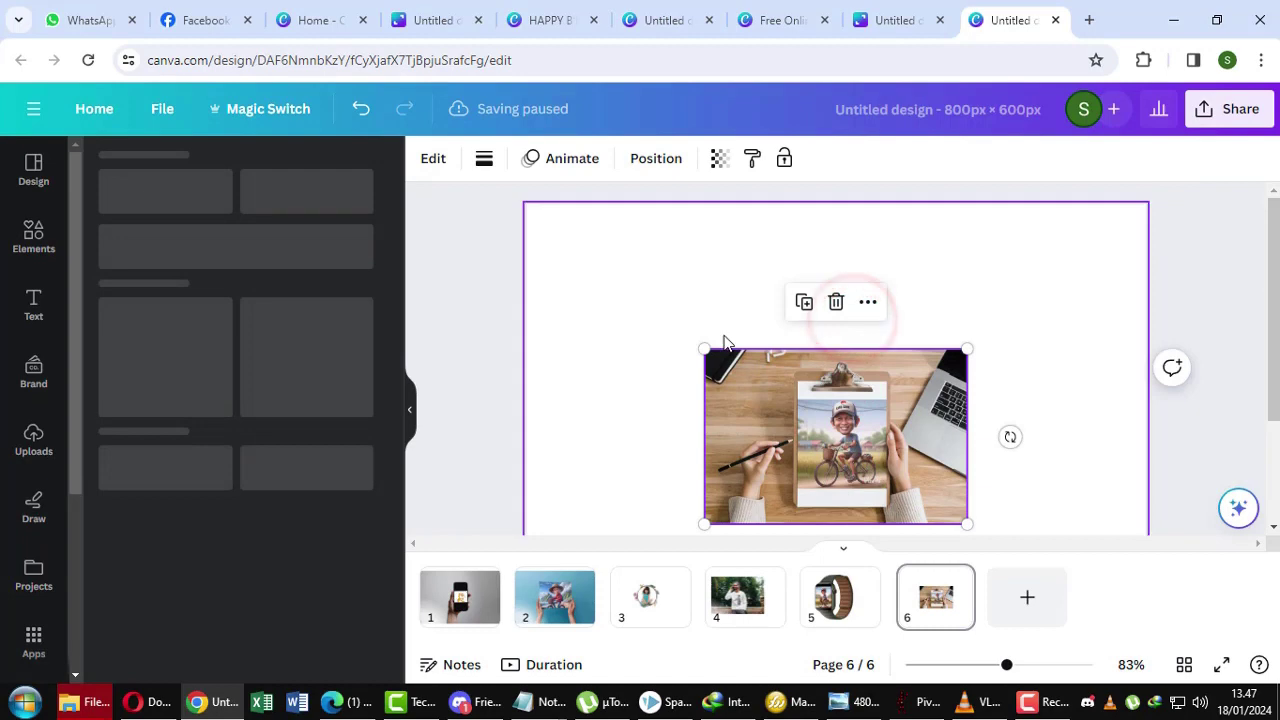
left_click_drag(706, 347, 549, 209)
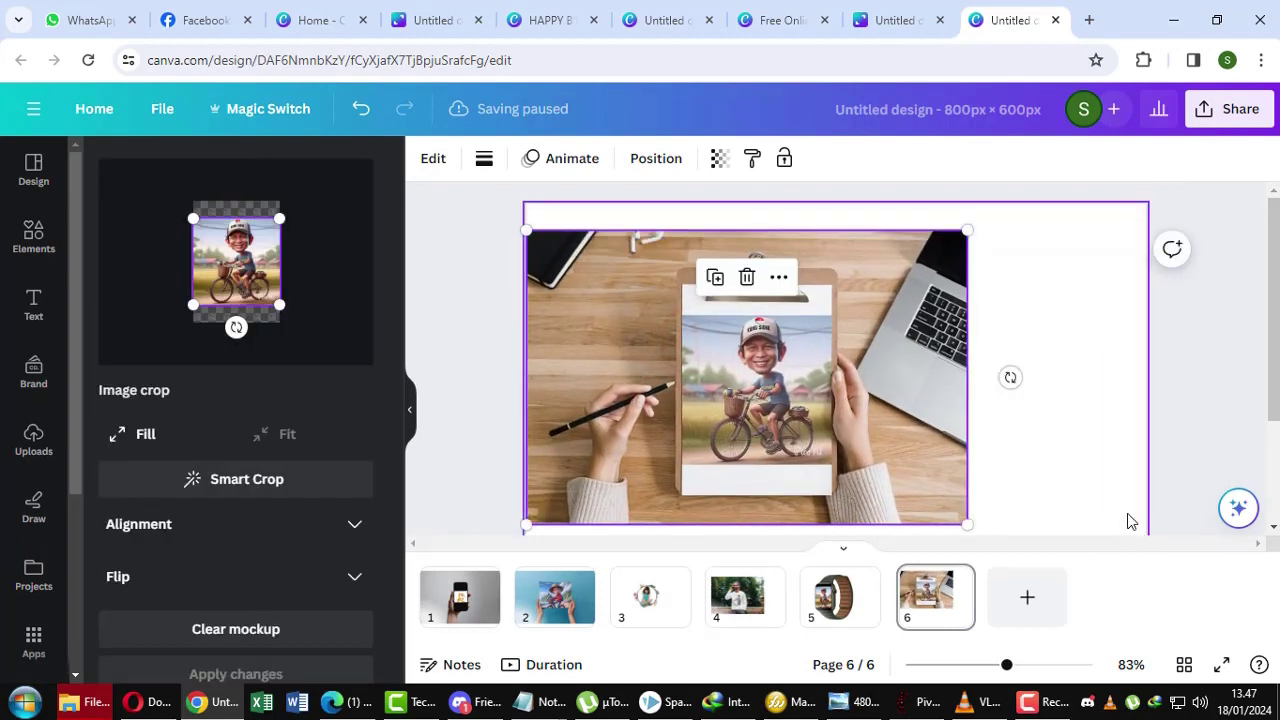
left_click(932, 482)
left_click_drag(966, 523, 1163, 603)
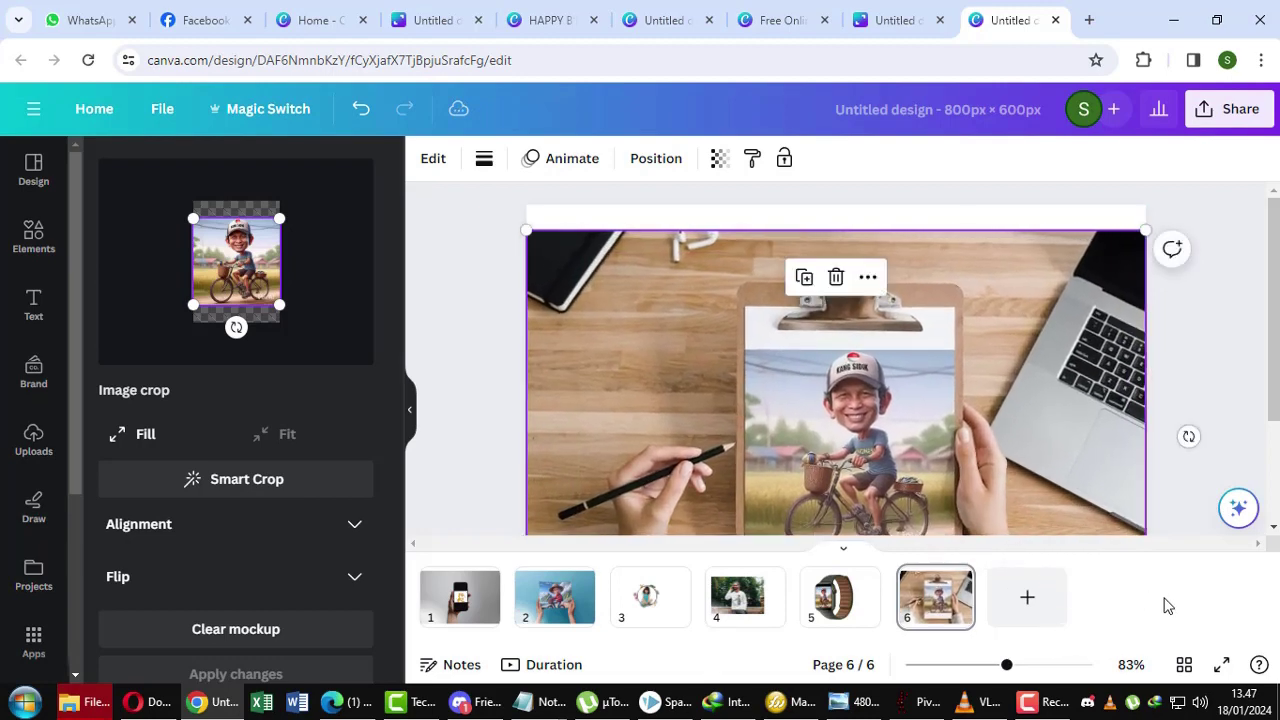
left_click(1189, 436)
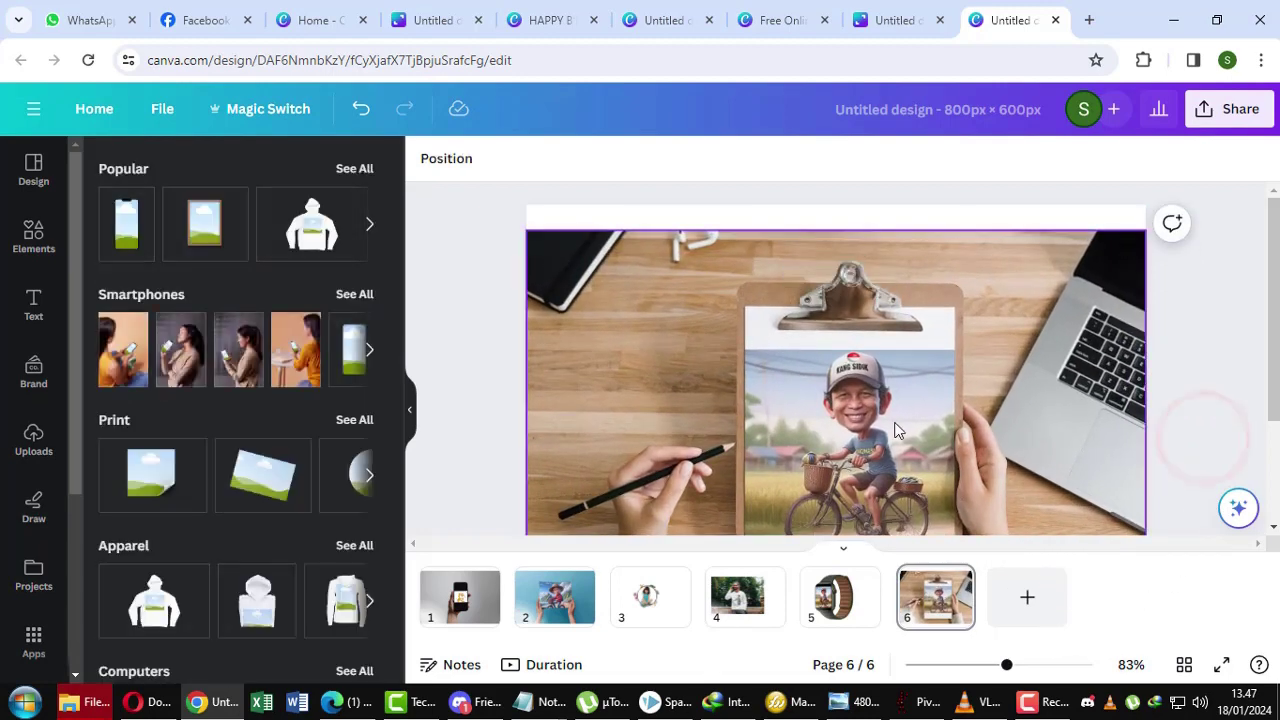
Step: Enlarge and center the cyclist caricature in the clipboard mockup's image crop so it covers more of the sheet, and apply the changes
left_click(884, 425)
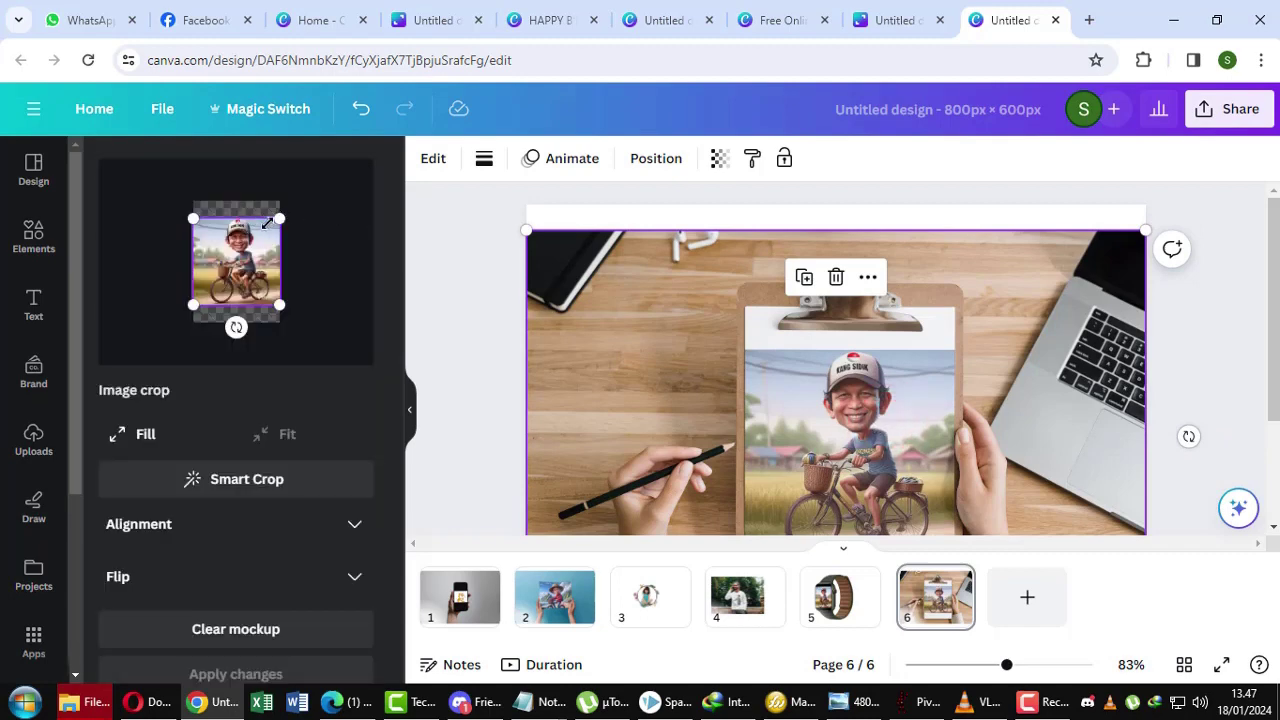
left_click_drag(279, 218, 297, 201)
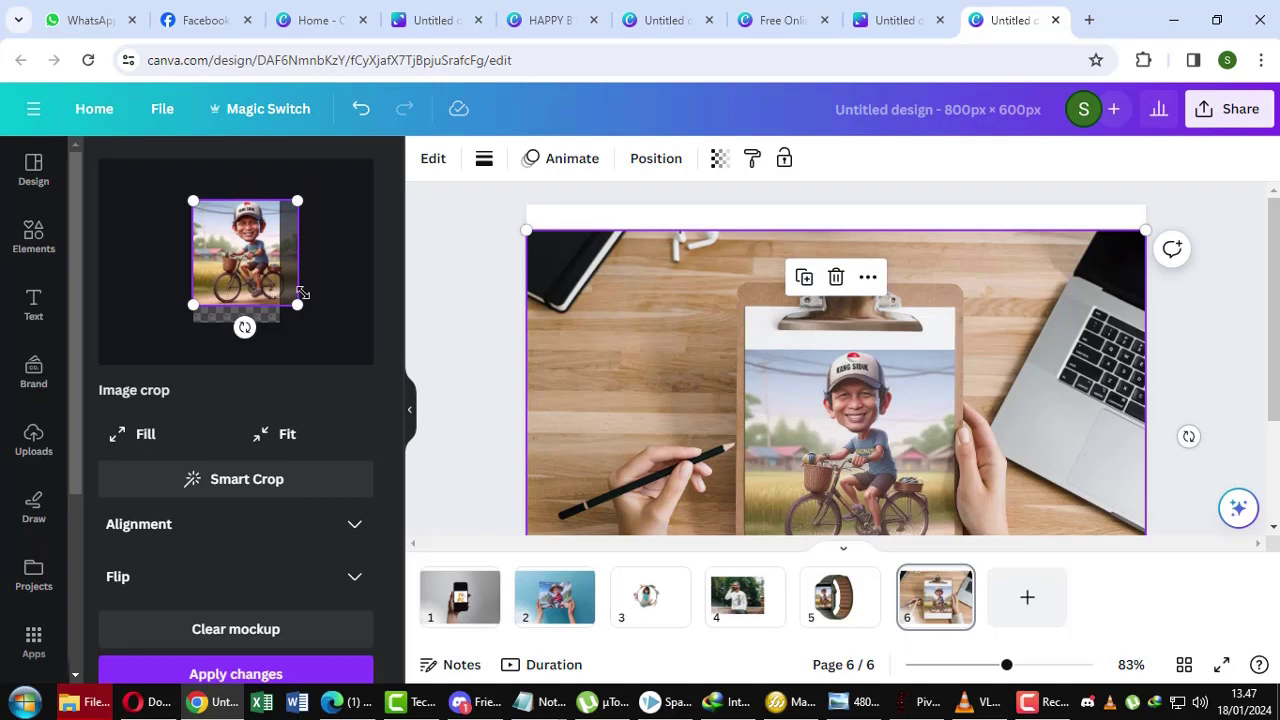
left_click_drag(297, 304, 268, 288)
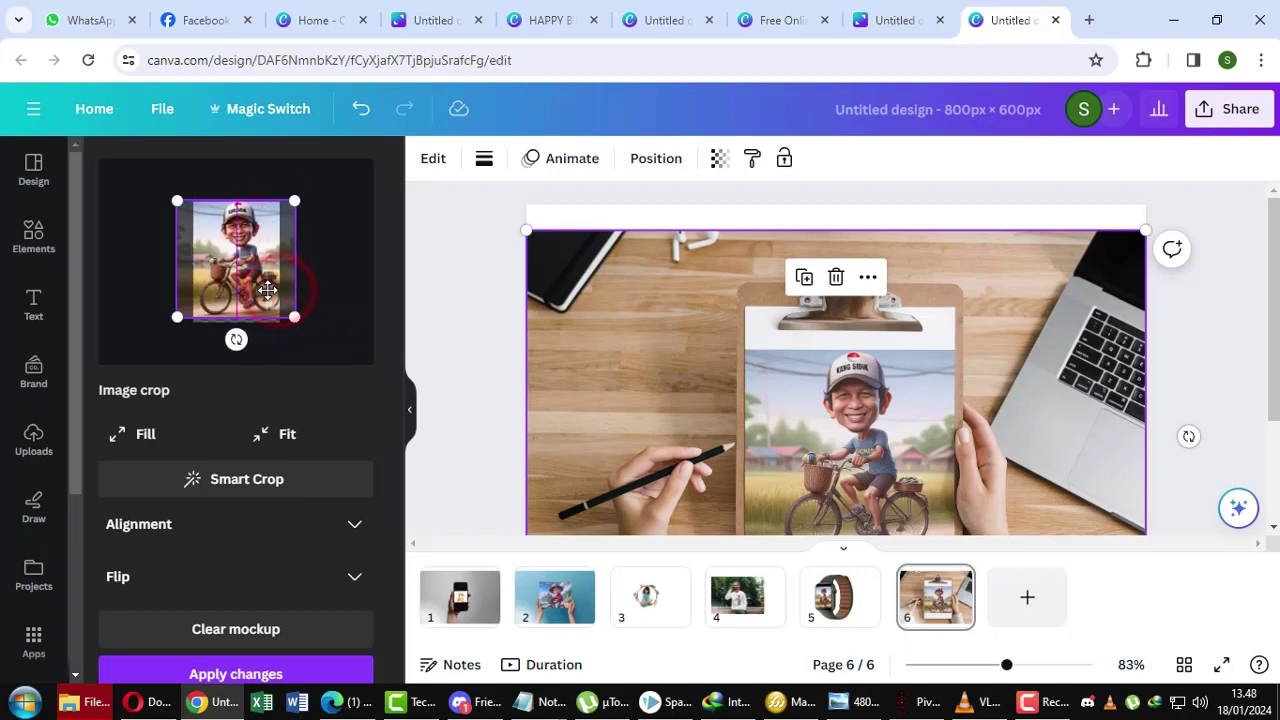
left_click(263, 674)
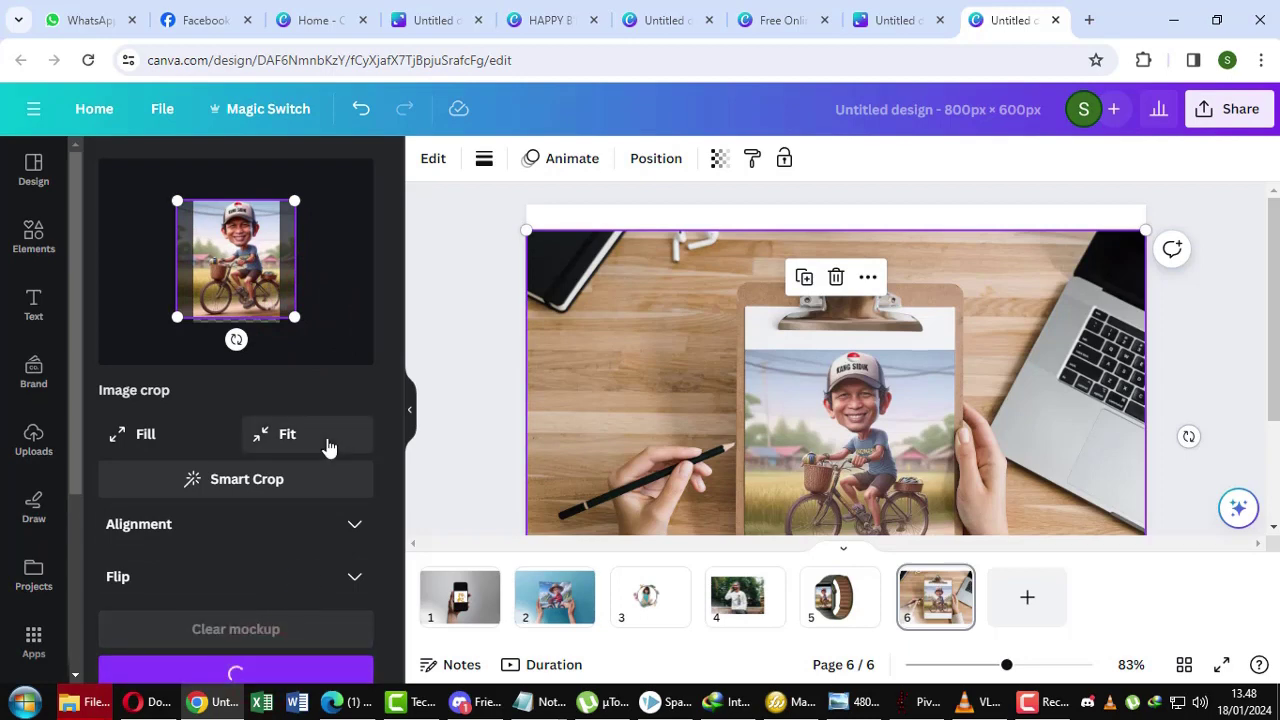
scroll(748, 371, "down", 2)
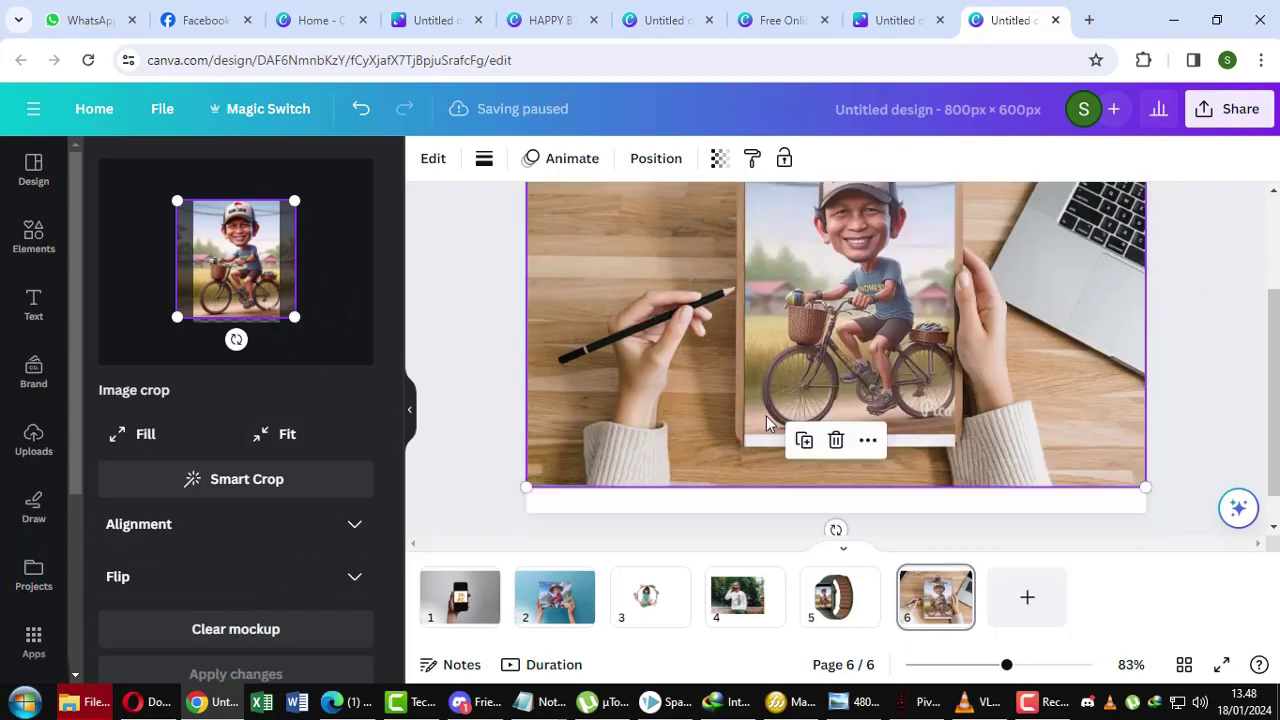
scroll(718, 464, "down", 1)
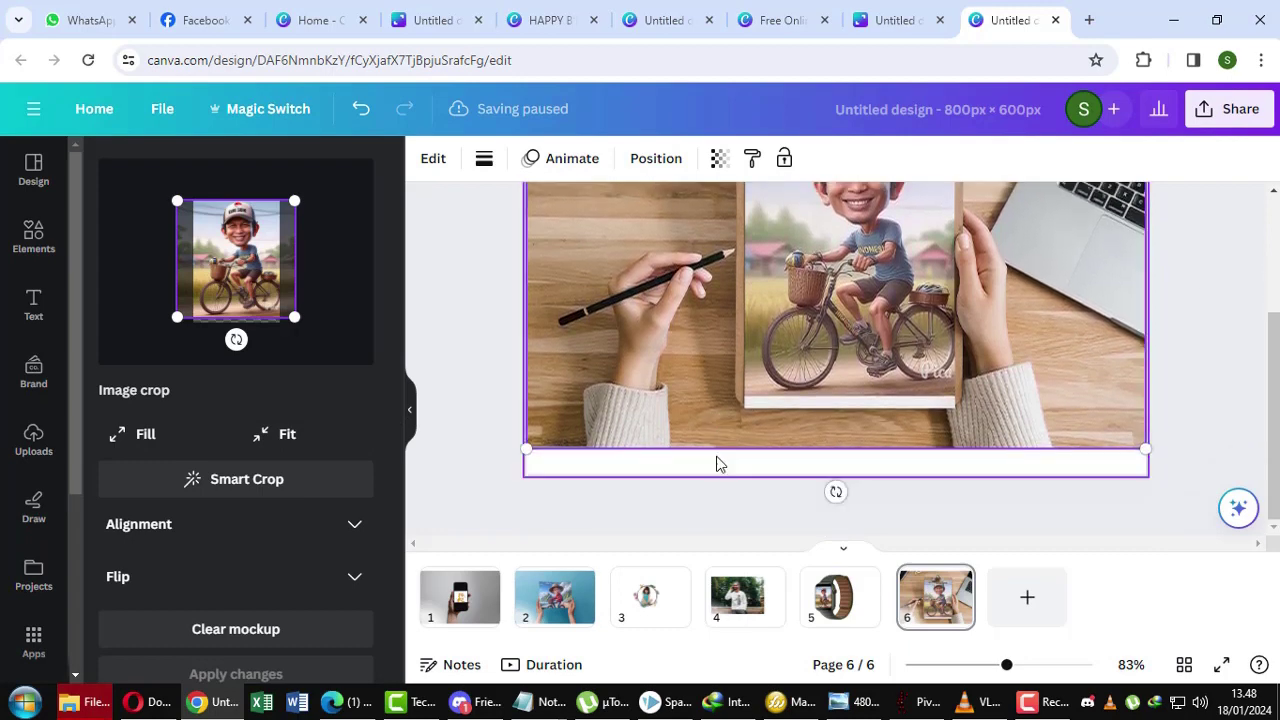
scroll(720, 464, "up", 1)
scroll(720, 464, "down", 1)
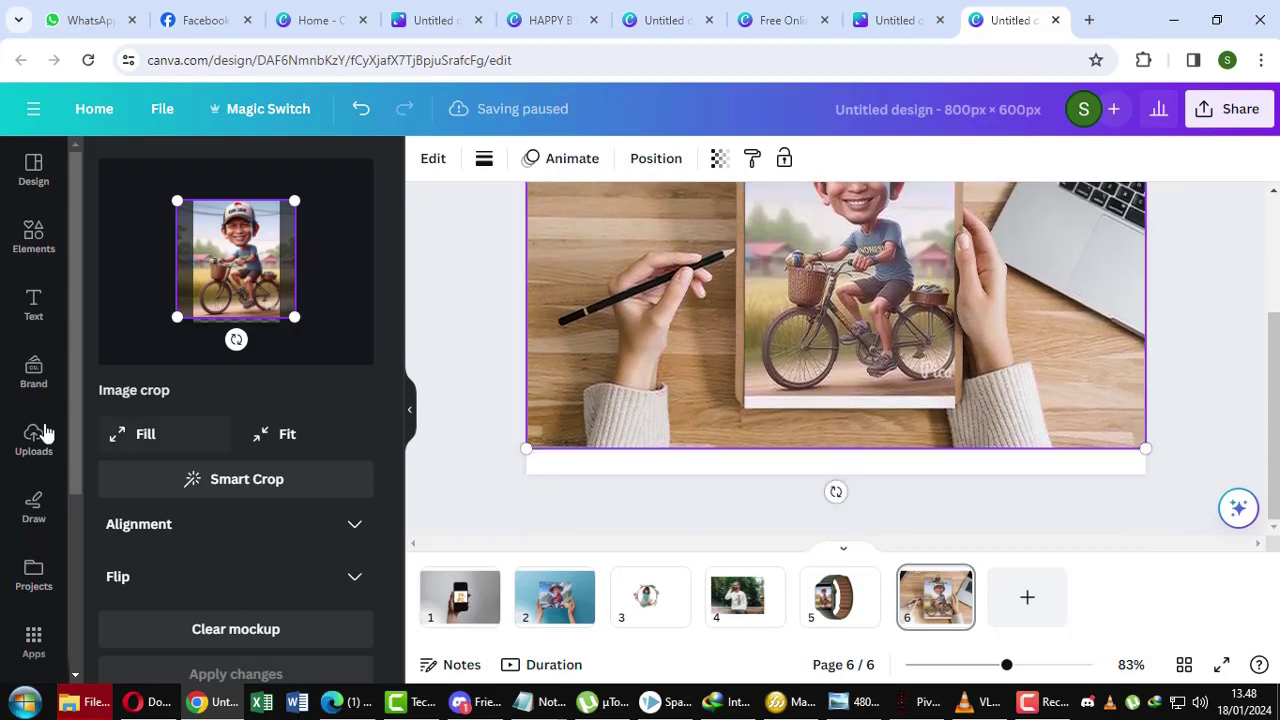
Step: Add a seventh page and place the uploaded orange kitten image on it
left_click(1026, 606)
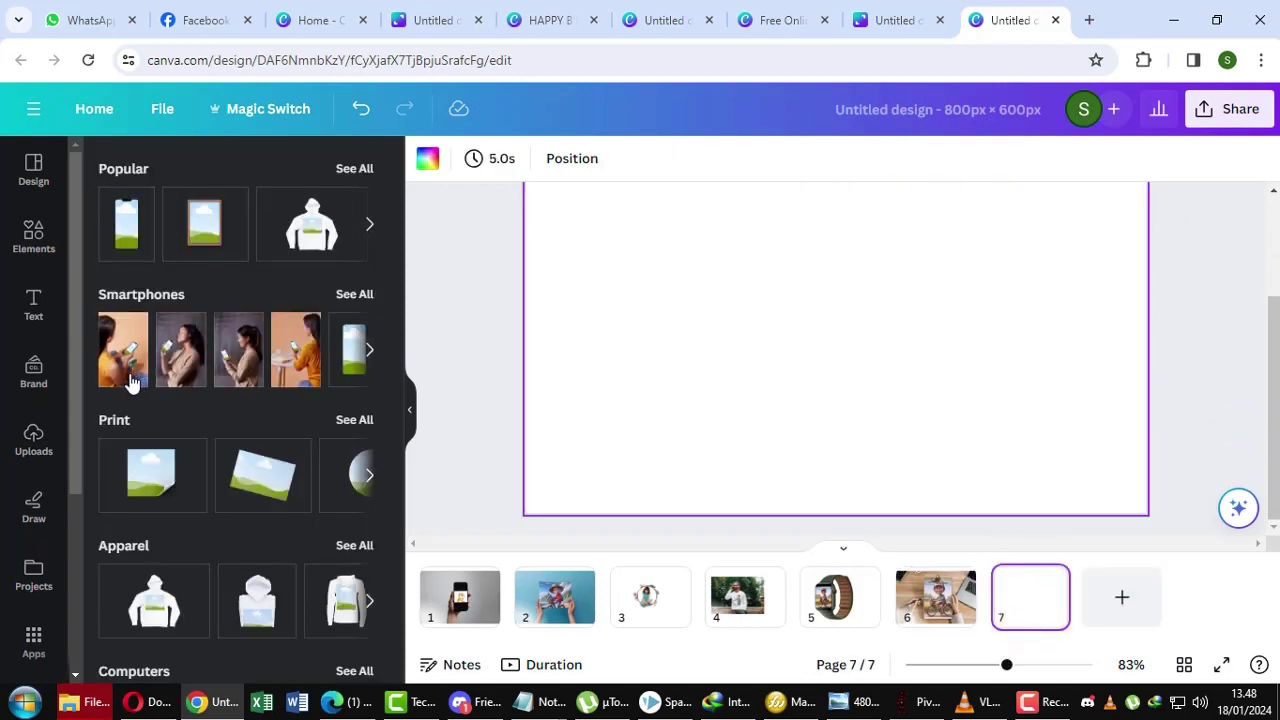
left_click(35, 436)
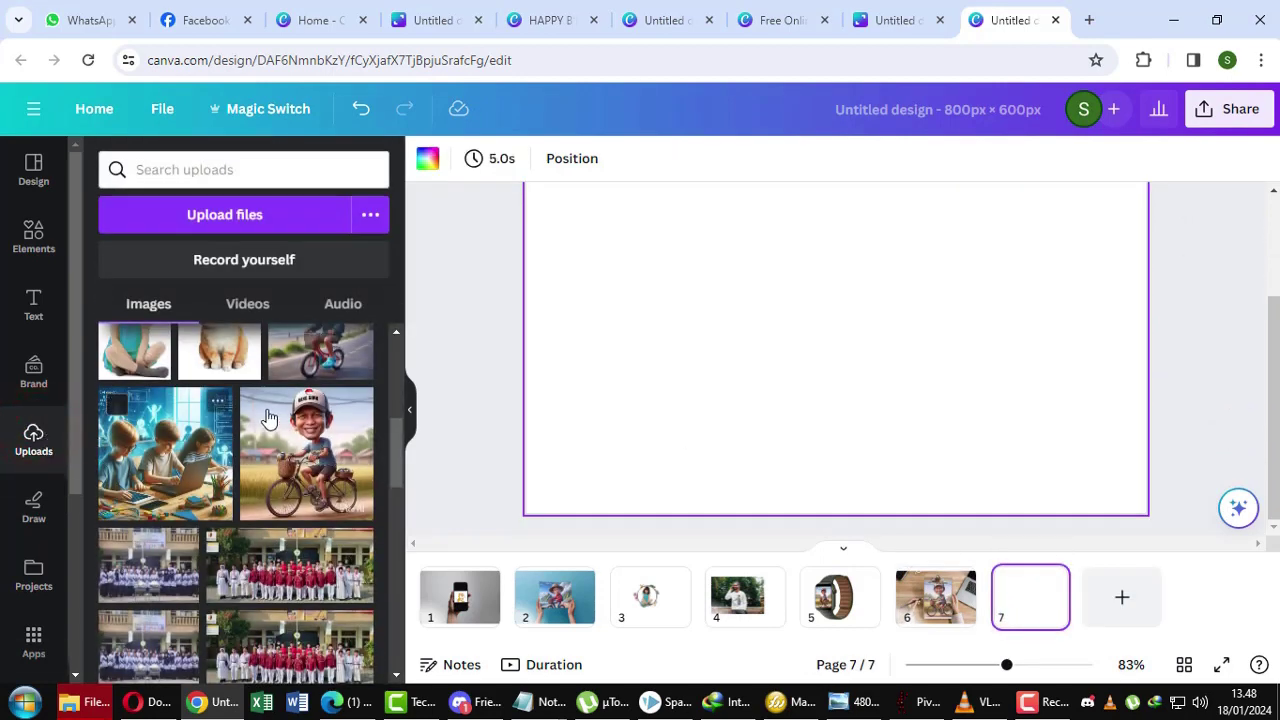
scroll(275, 418, "up", 2)
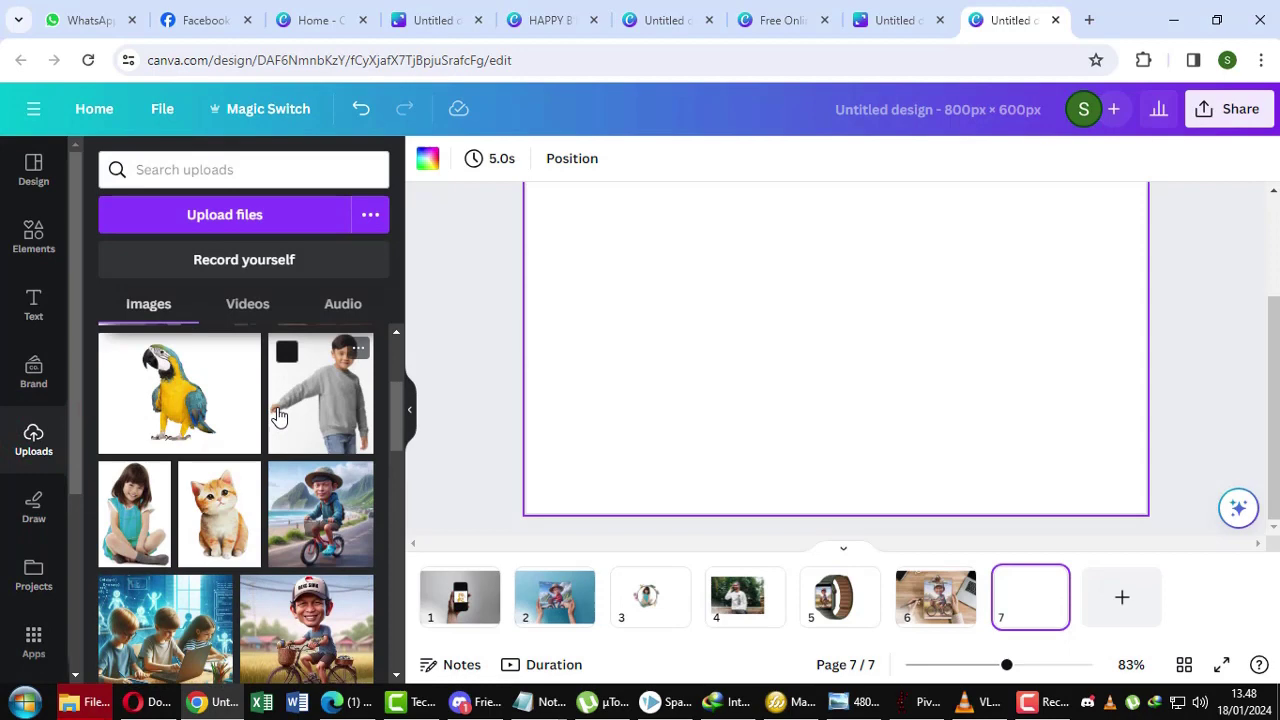
left_click(196, 481)
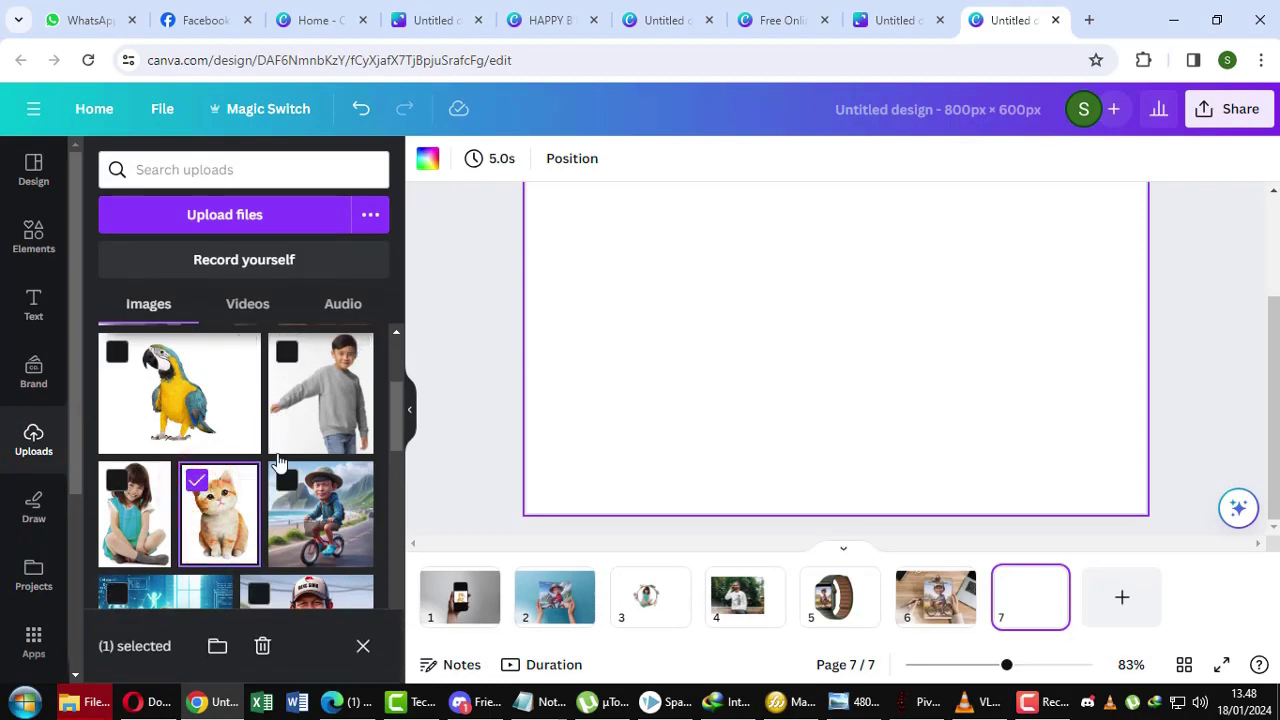
left_click(208, 503)
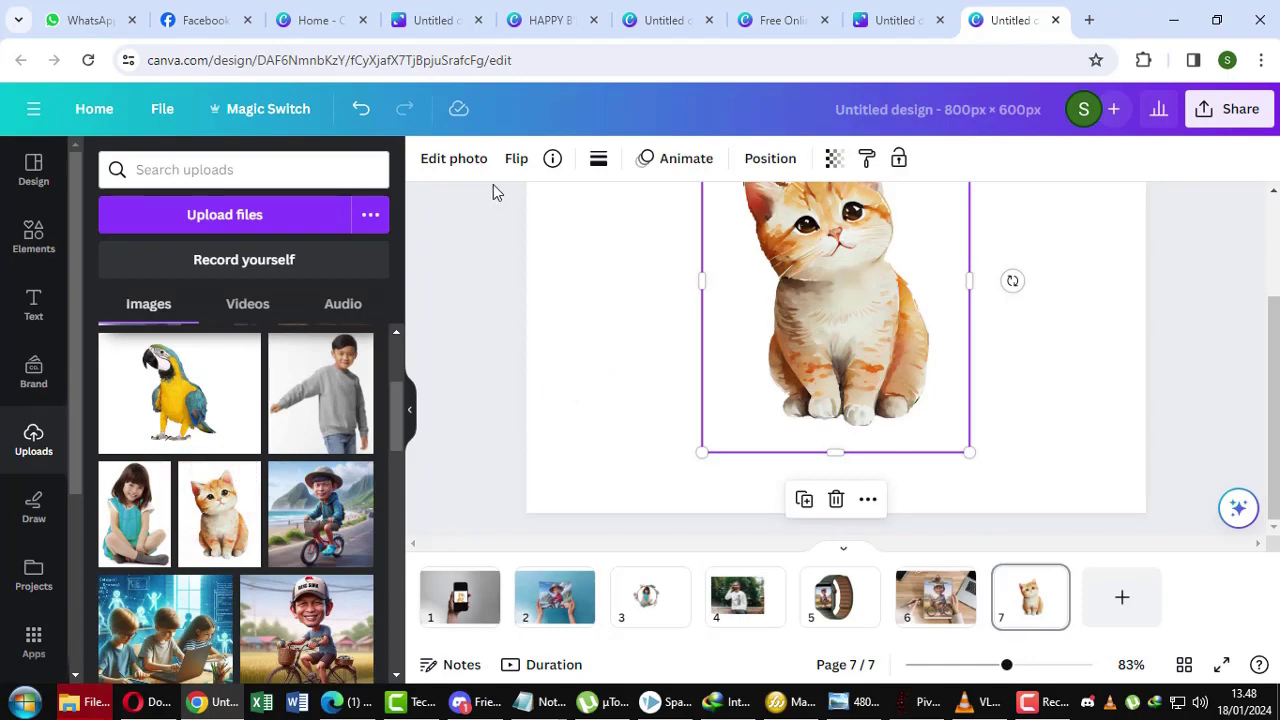
Step: Open the Mockups app for the kitten image and look through the popular mockups and the other categories
left_click(452, 160)
scroll(240, 450, "down", 5)
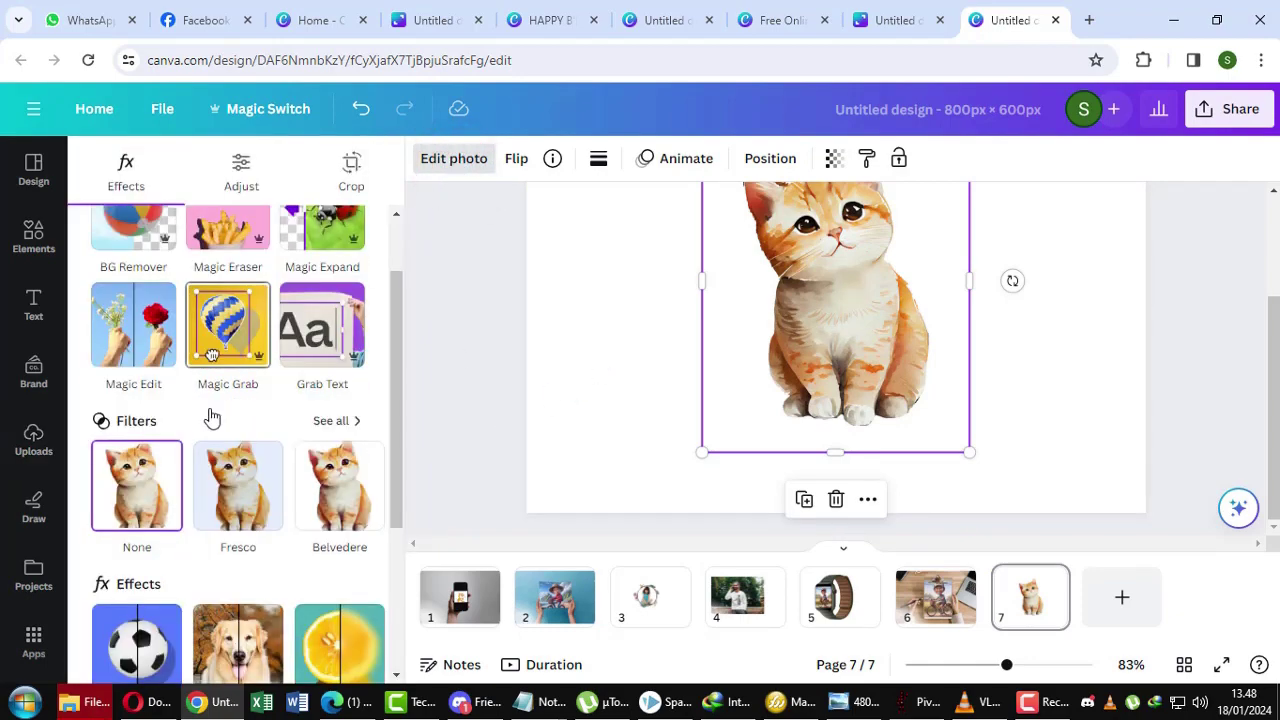
left_click(265, 530)
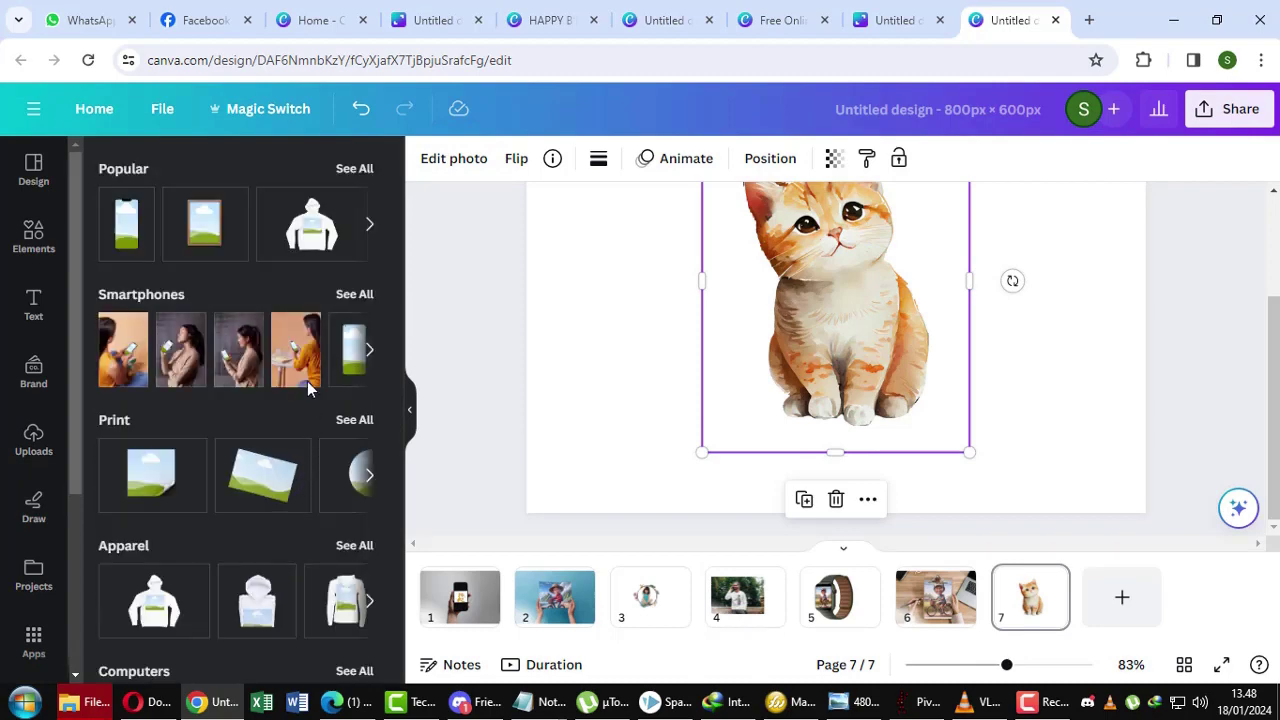
left_click(370, 228)
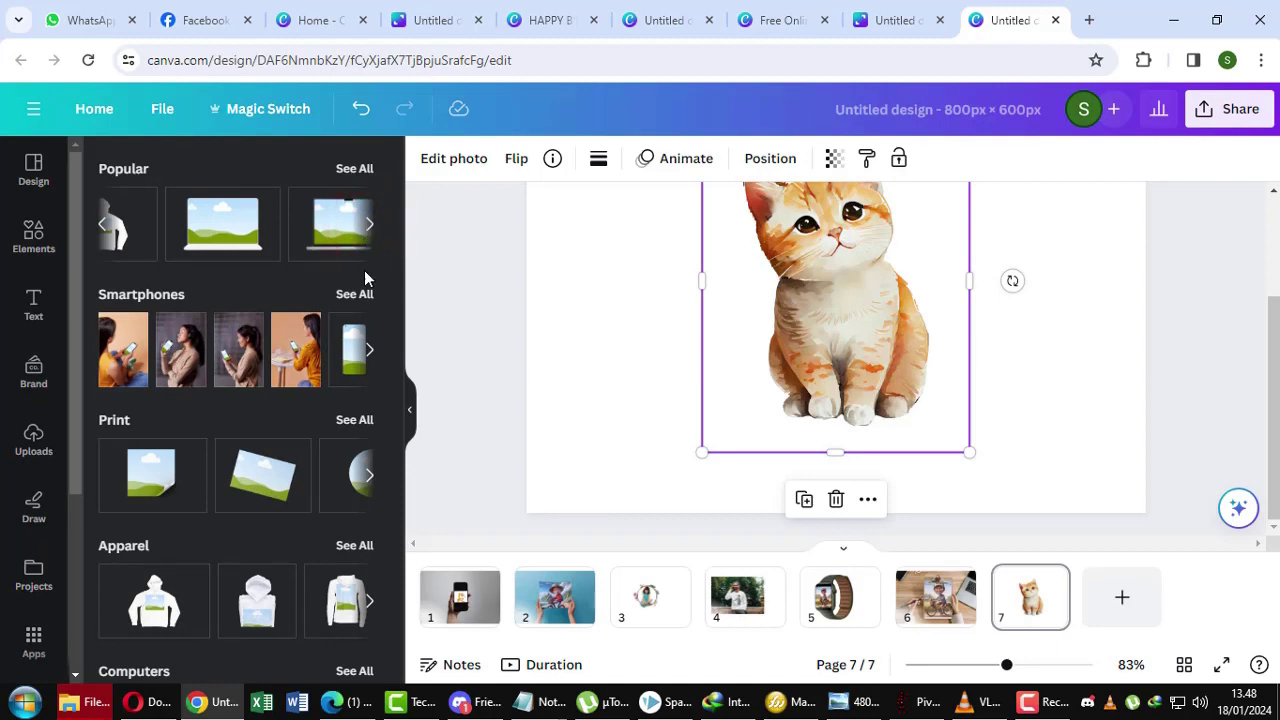
scroll(345, 339, "down", 1)
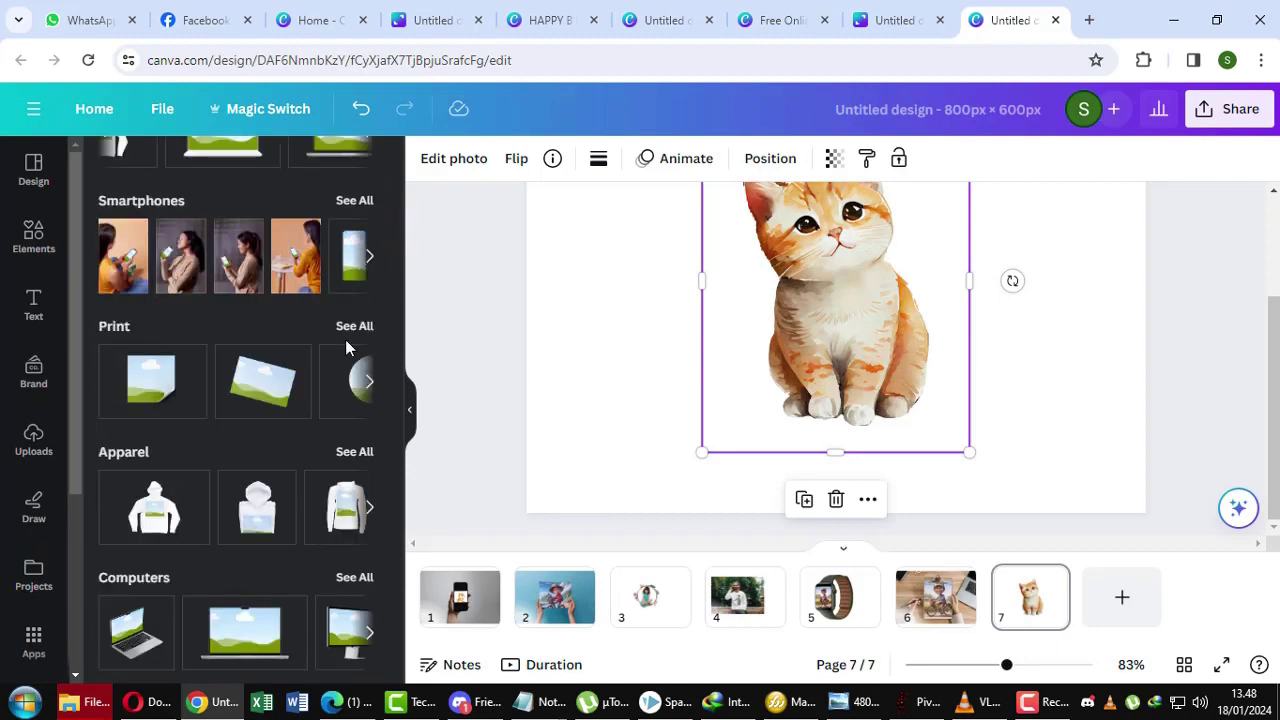
scroll(345, 339, "down", 1)
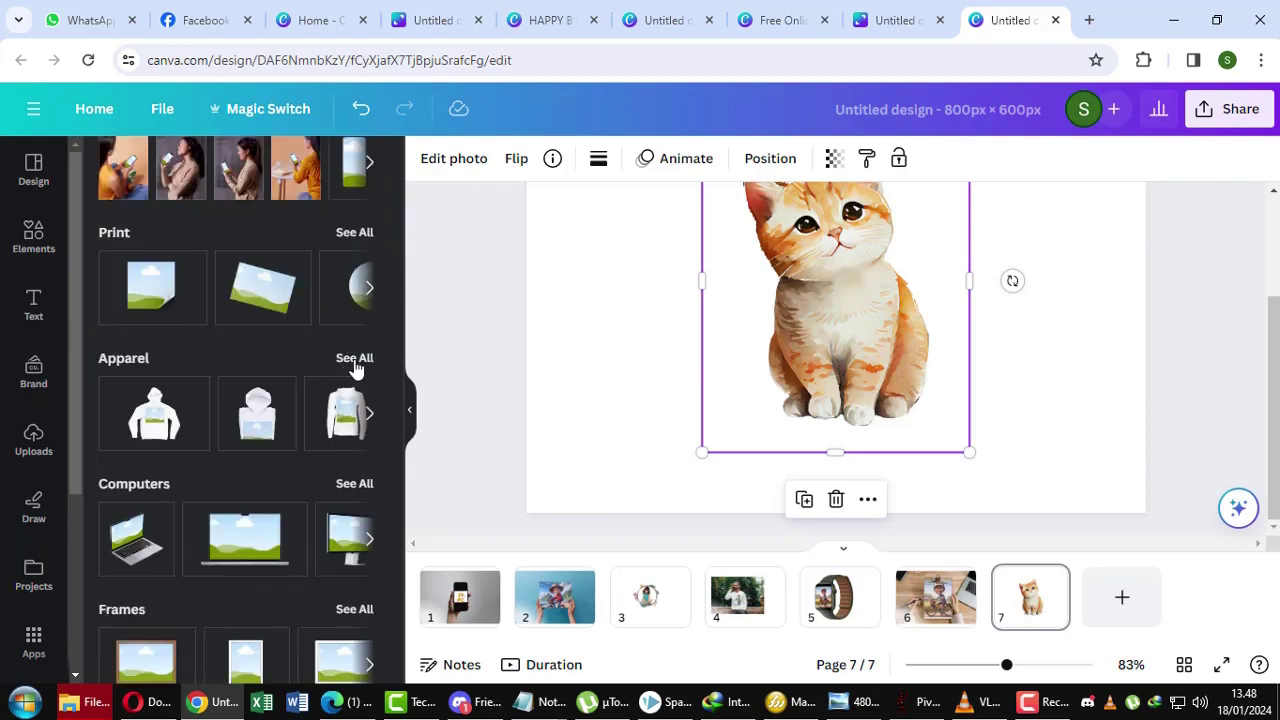
Step: From the full Computers mockup collection, add the mockup of a laptop on a wooden table beside a water carafe and shelves
left_click(346, 484)
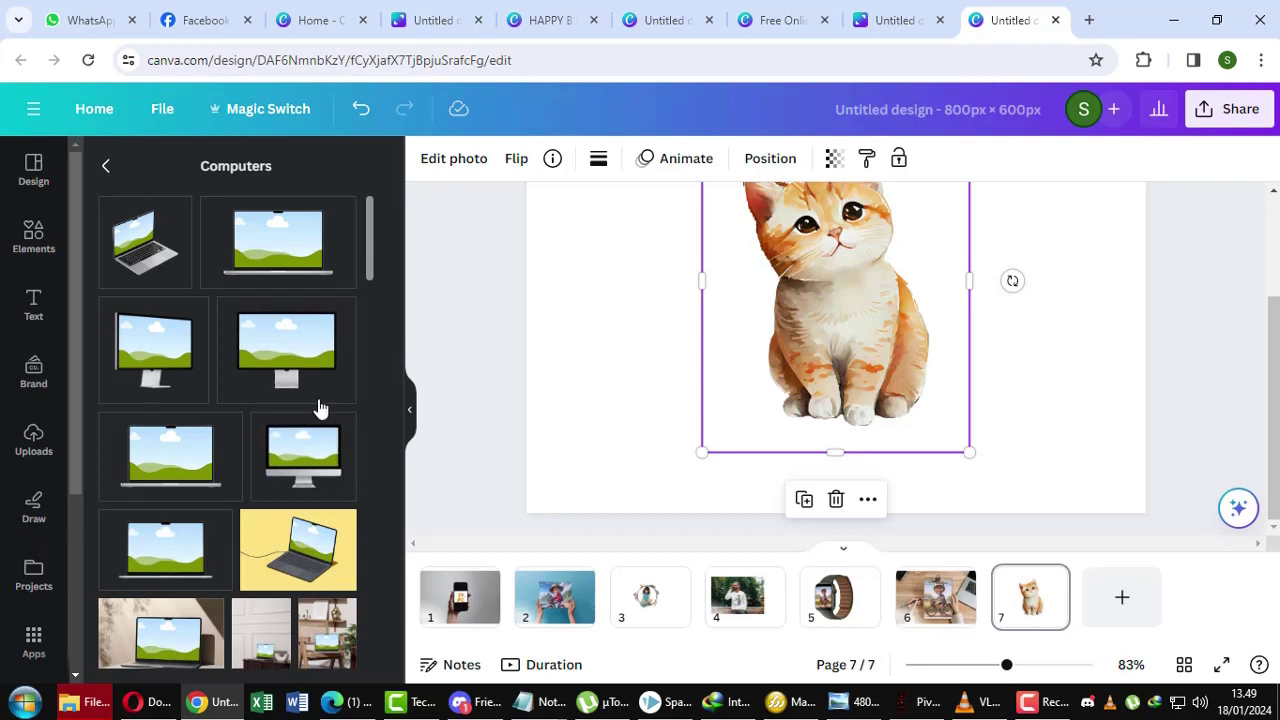
scroll(312, 465, "down", 2)
scroll(312, 465, "down", 3)
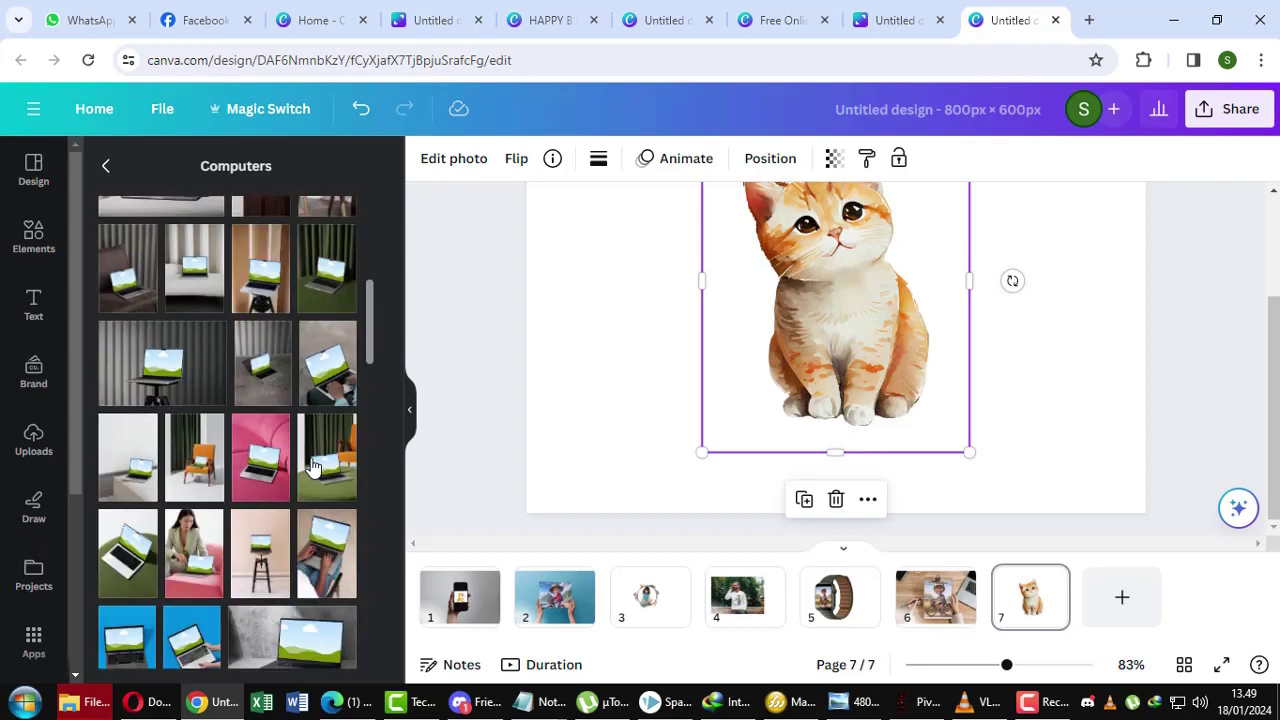
scroll(312, 465, "down", 3)
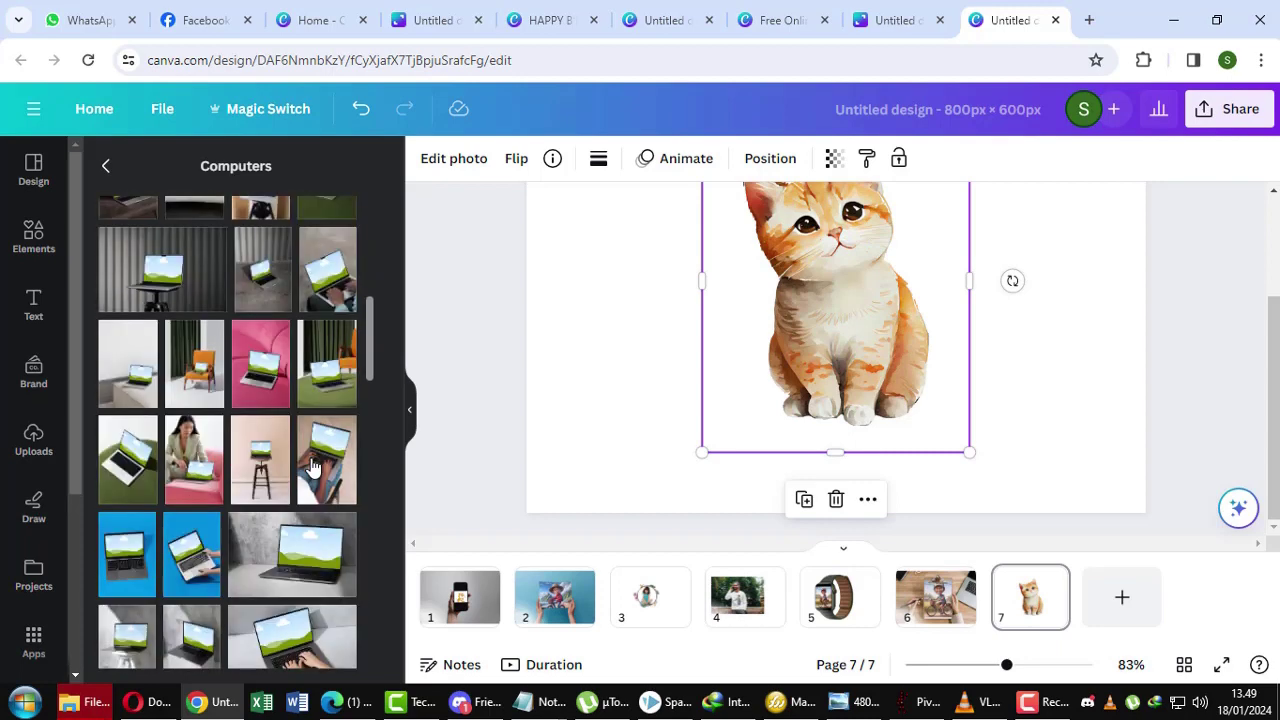
scroll(312, 465, "down", 3)
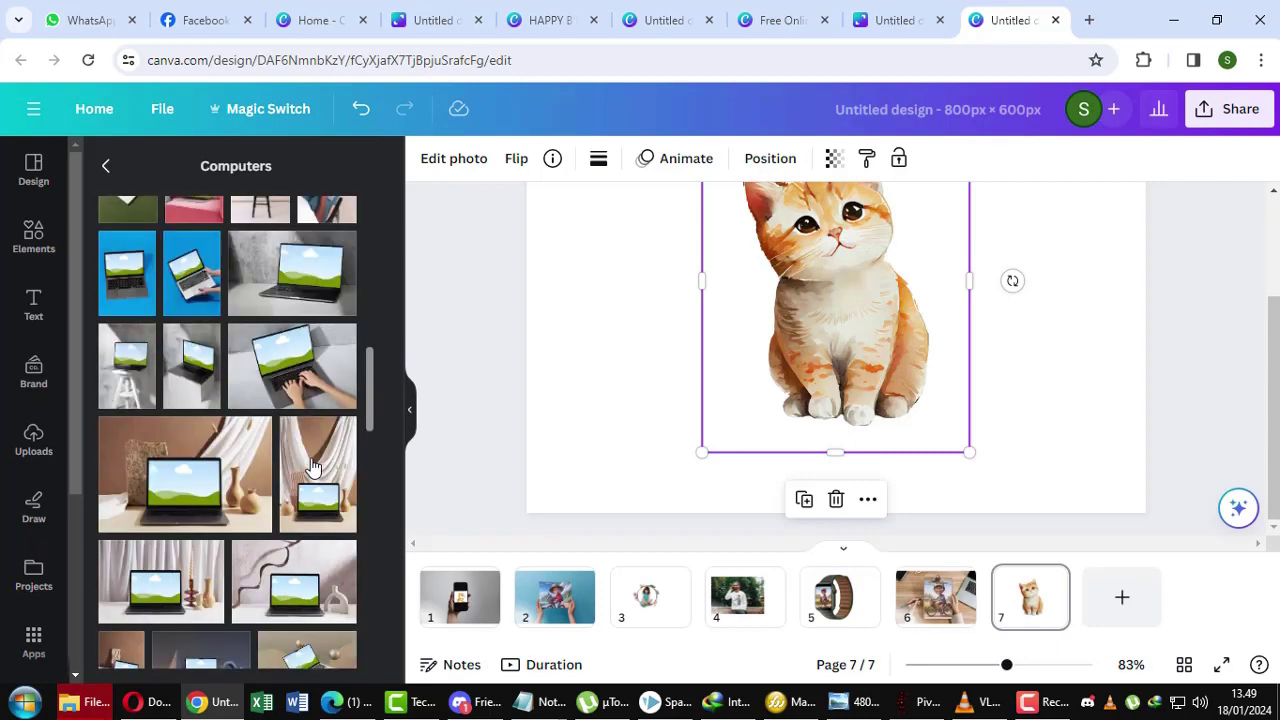
scroll(312, 465, "down", 3)
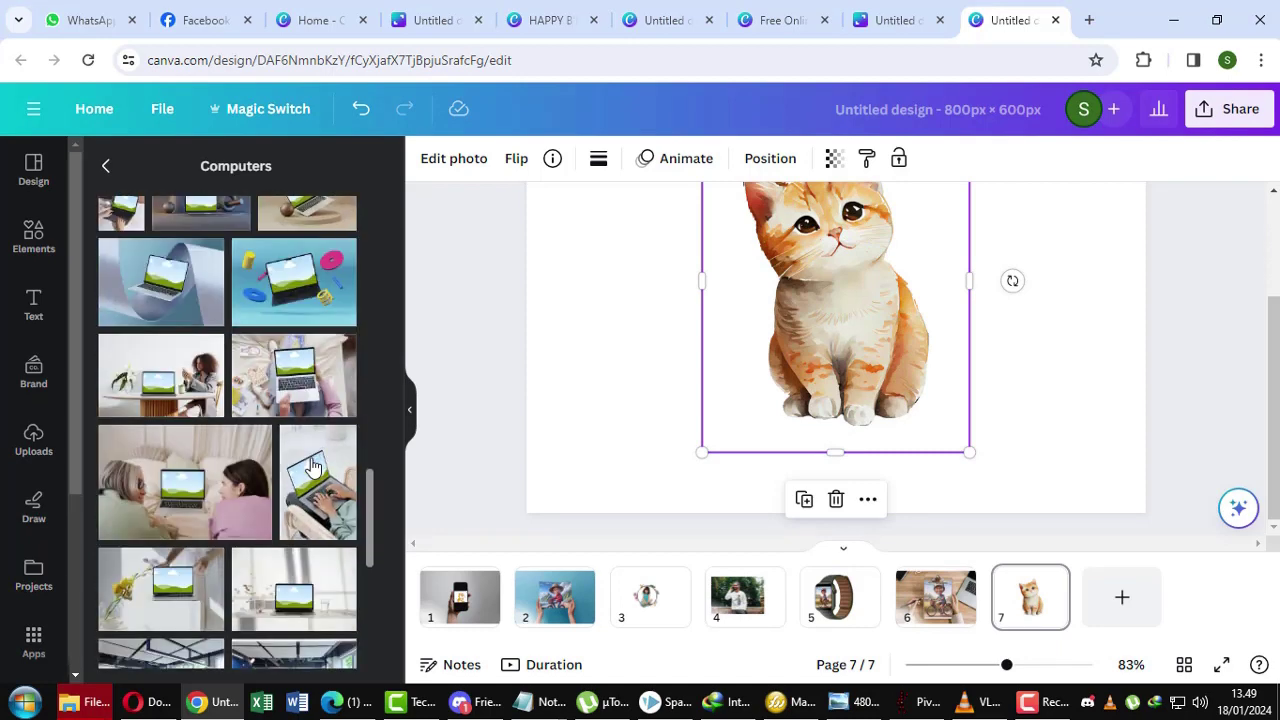
scroll(312, 465, "down", 5)
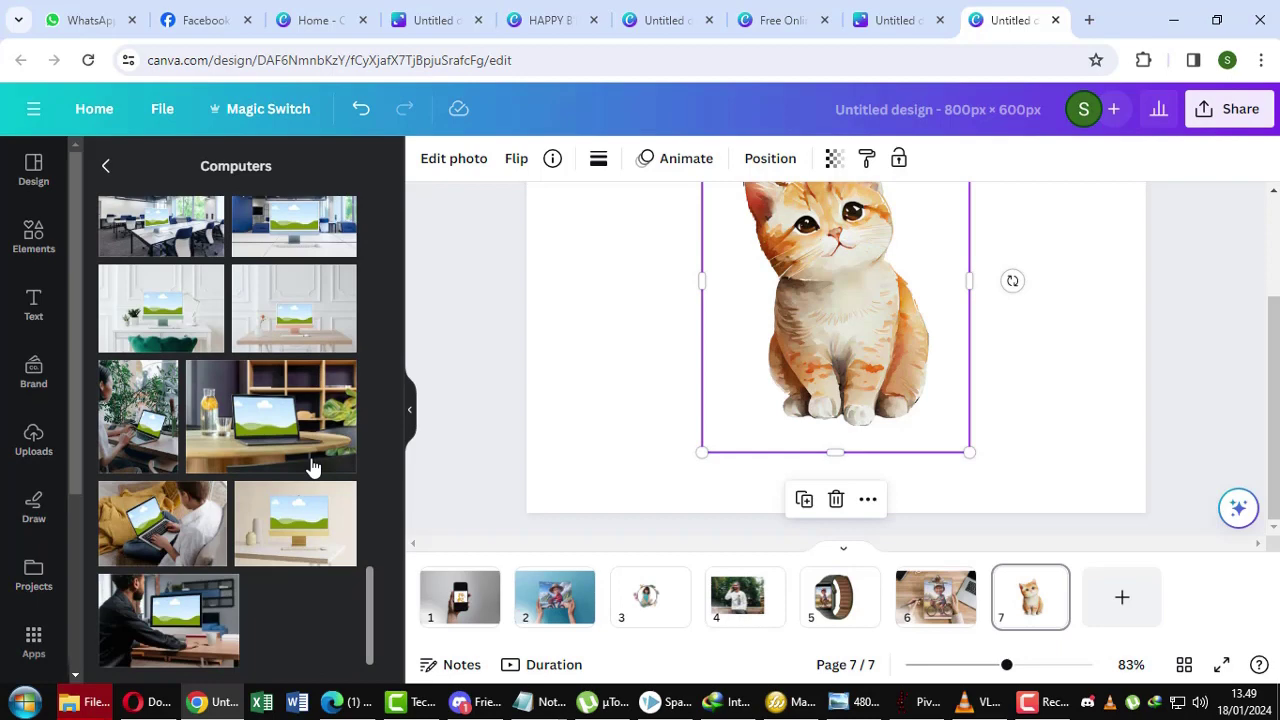
left_click(288, 447)
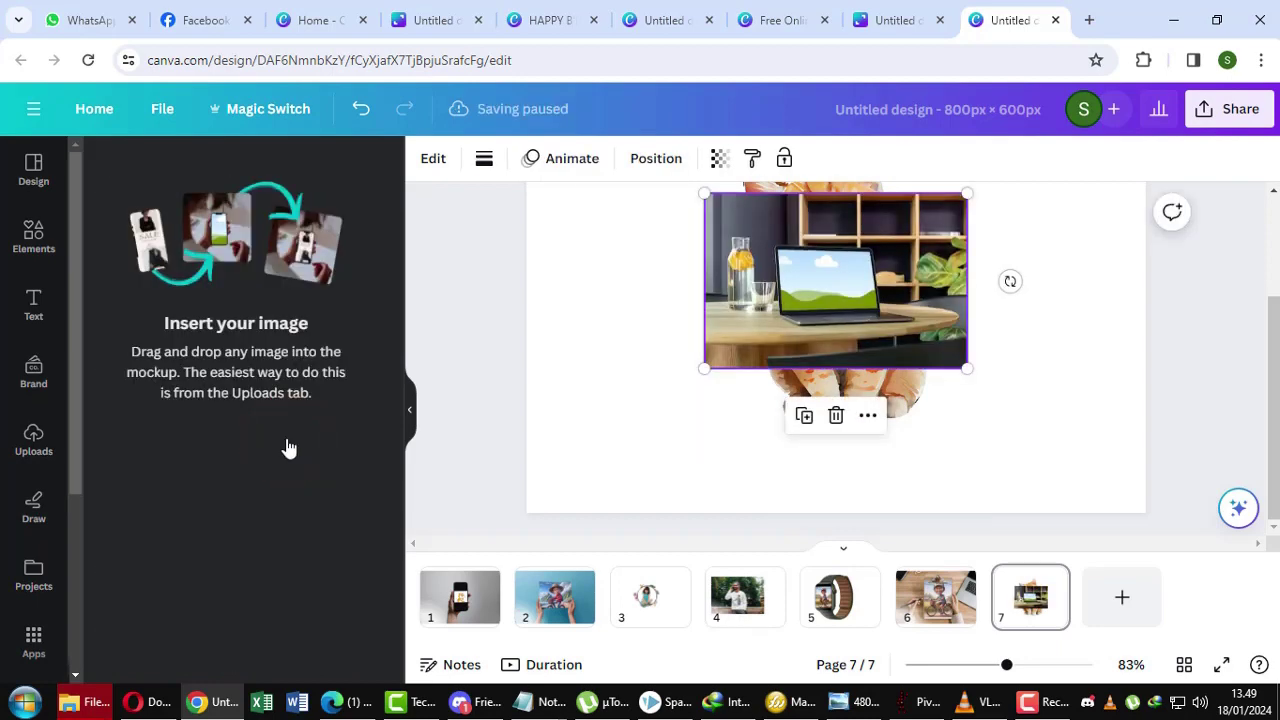
Step: Insert the kitten image into the laptop mockup, then enlarge its crop to fill the laptop screen and apply the changes
left_click(826, 380)
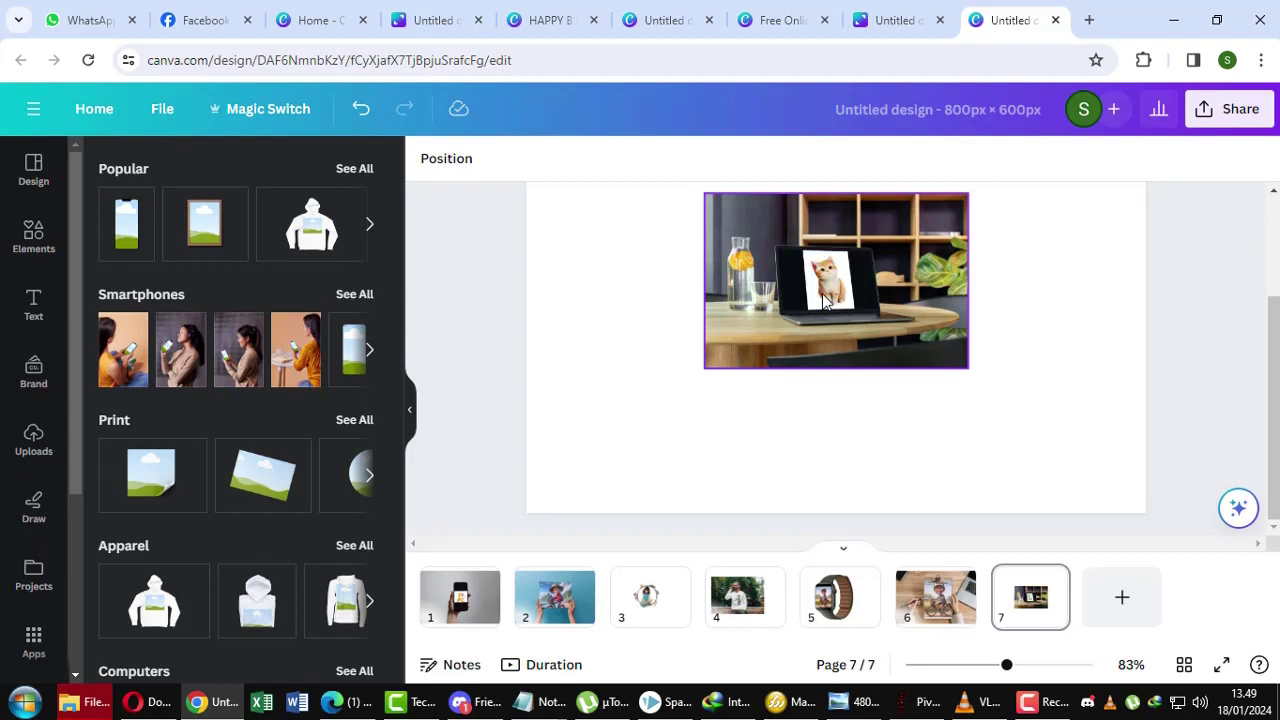
left_click(823, 300)
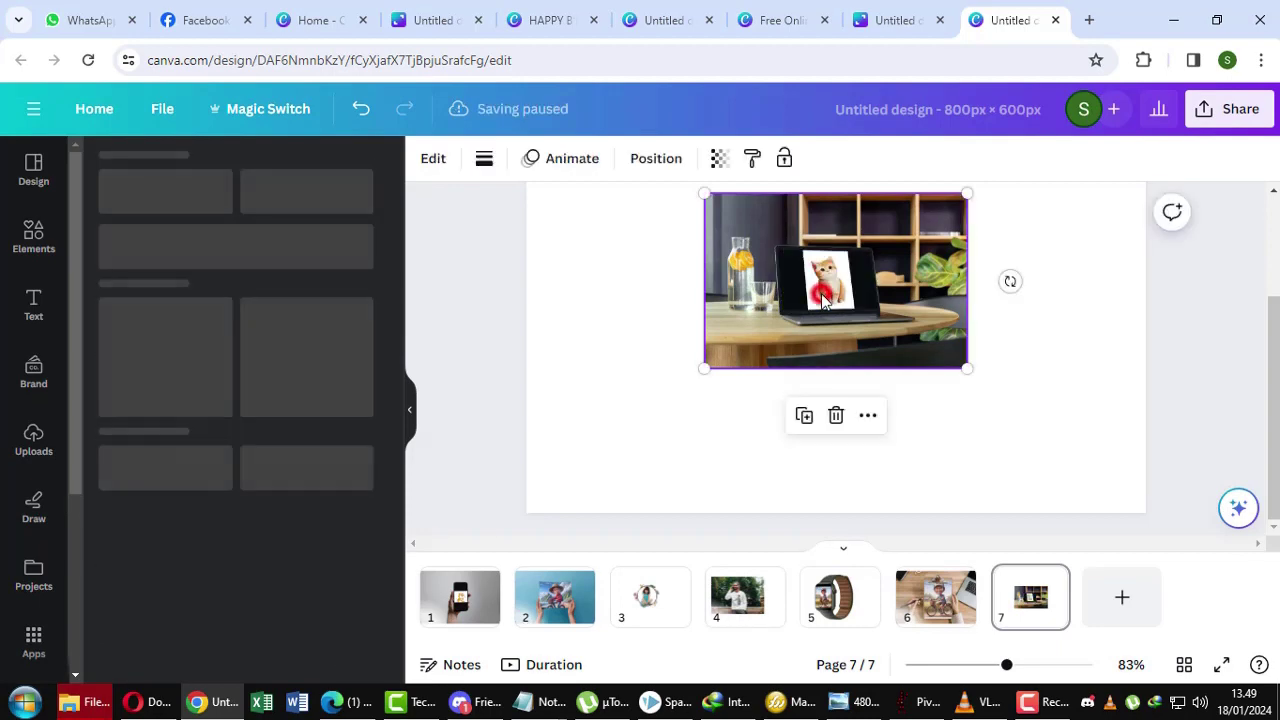
scroll(797, 385, "up", 2)
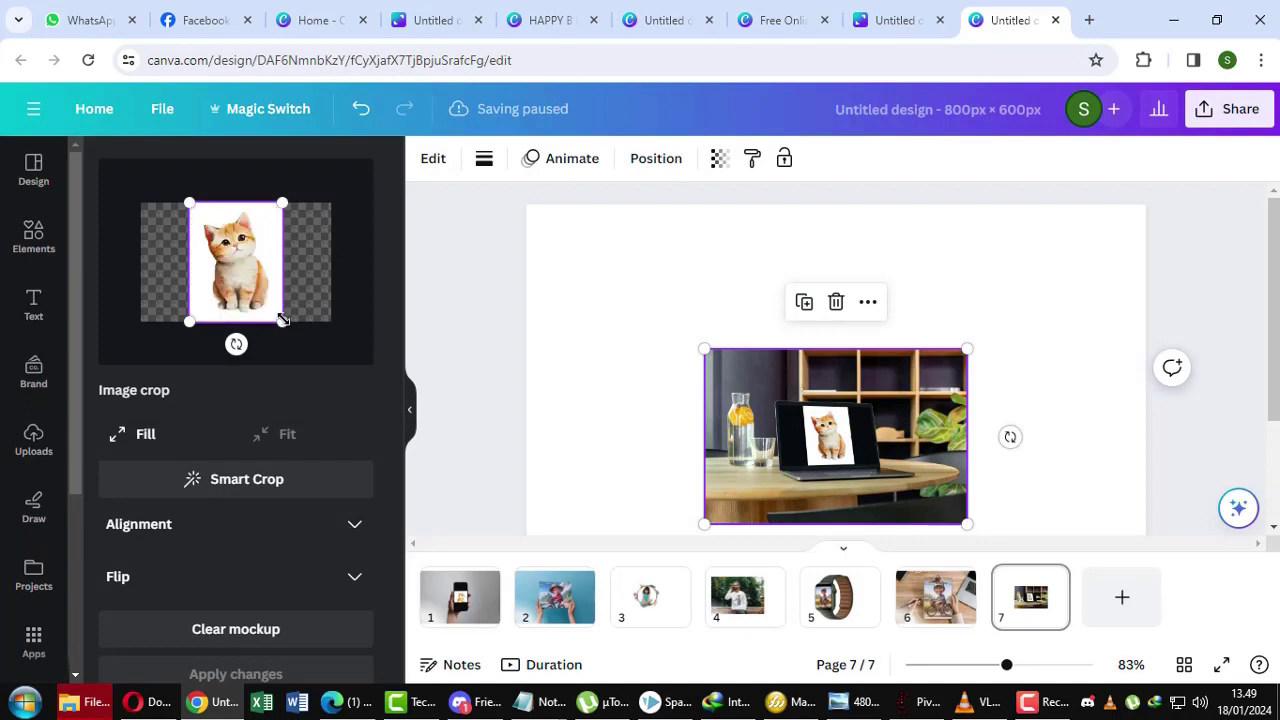
left_click_drag(283, 318, 362, 378)
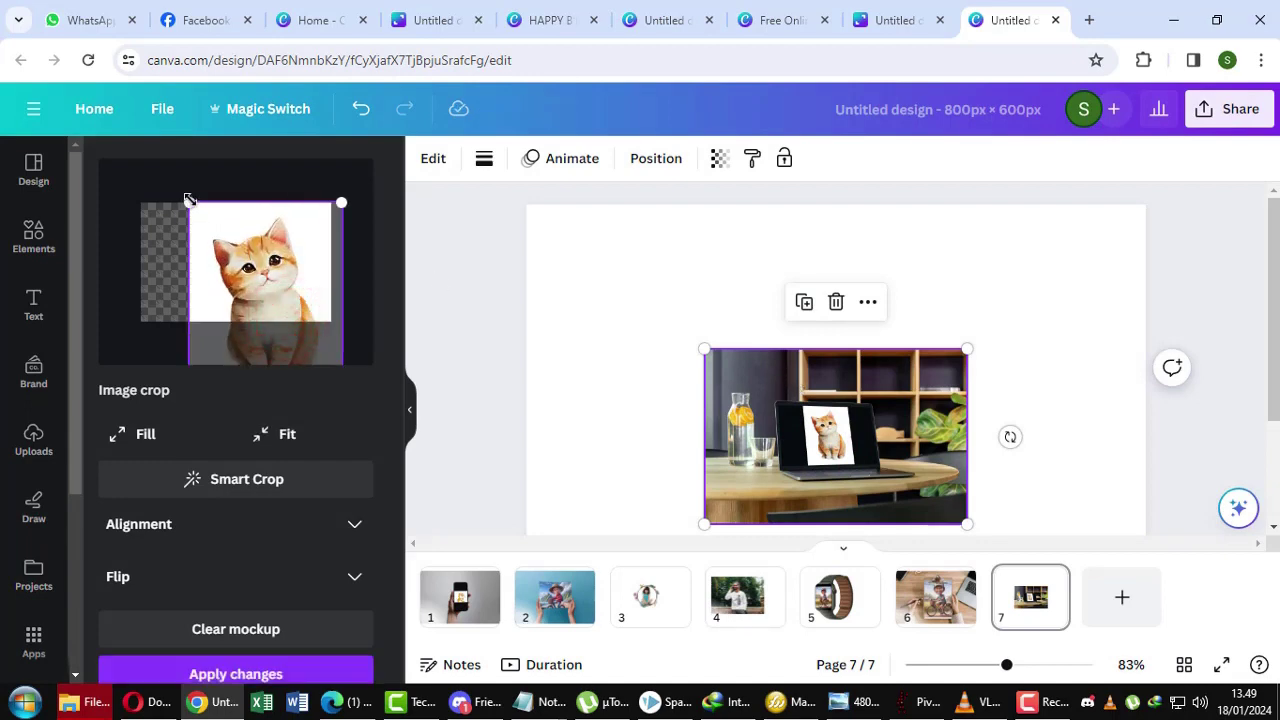
left_click_drag(190, 198, 103, 180)
left_click_drag(232, 208, 224, 250)
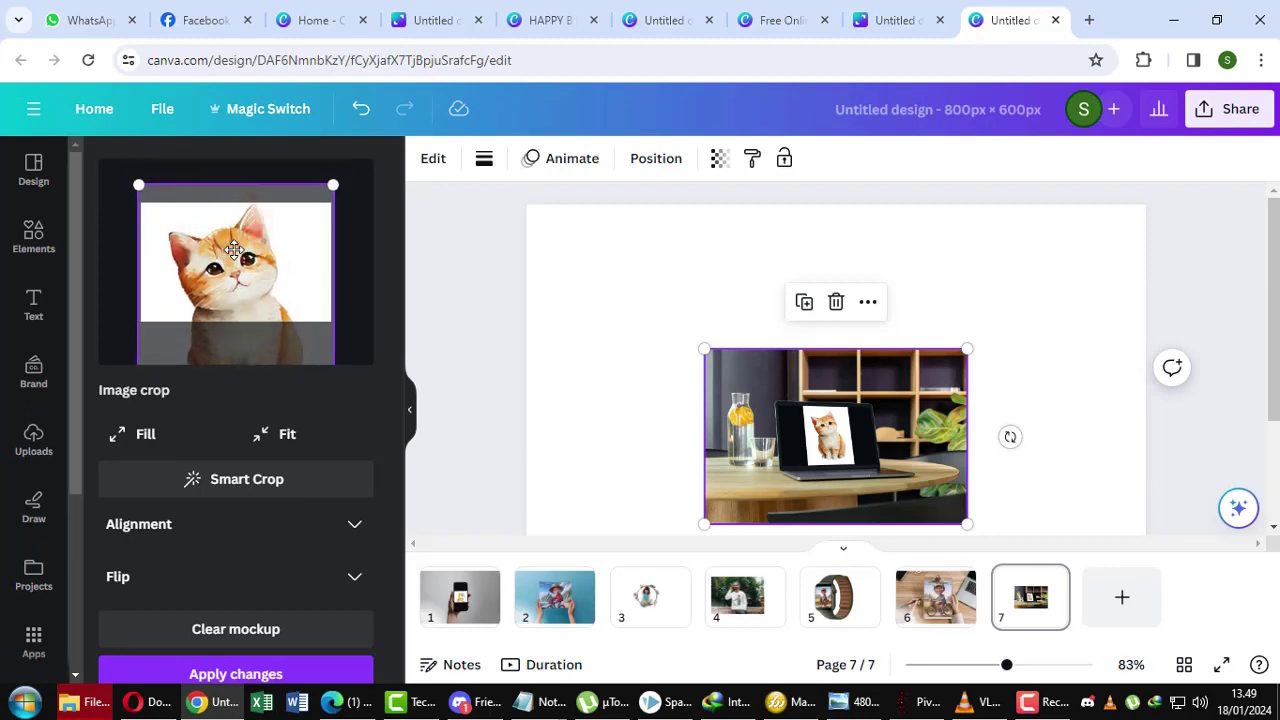
left_click(288, 665)
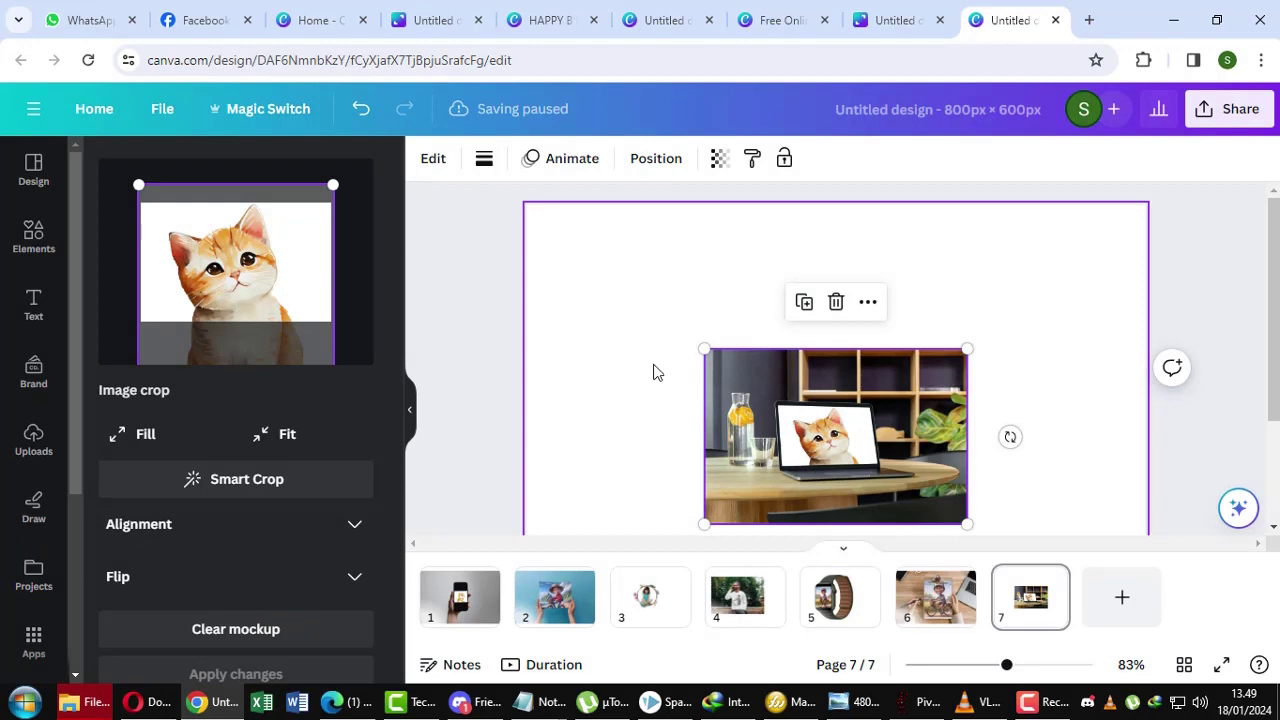
Step: Add an eighth page and place the uploaded caricature of the man in a brimmed hat riding a red bicycle on it
left_click(1121, 597)
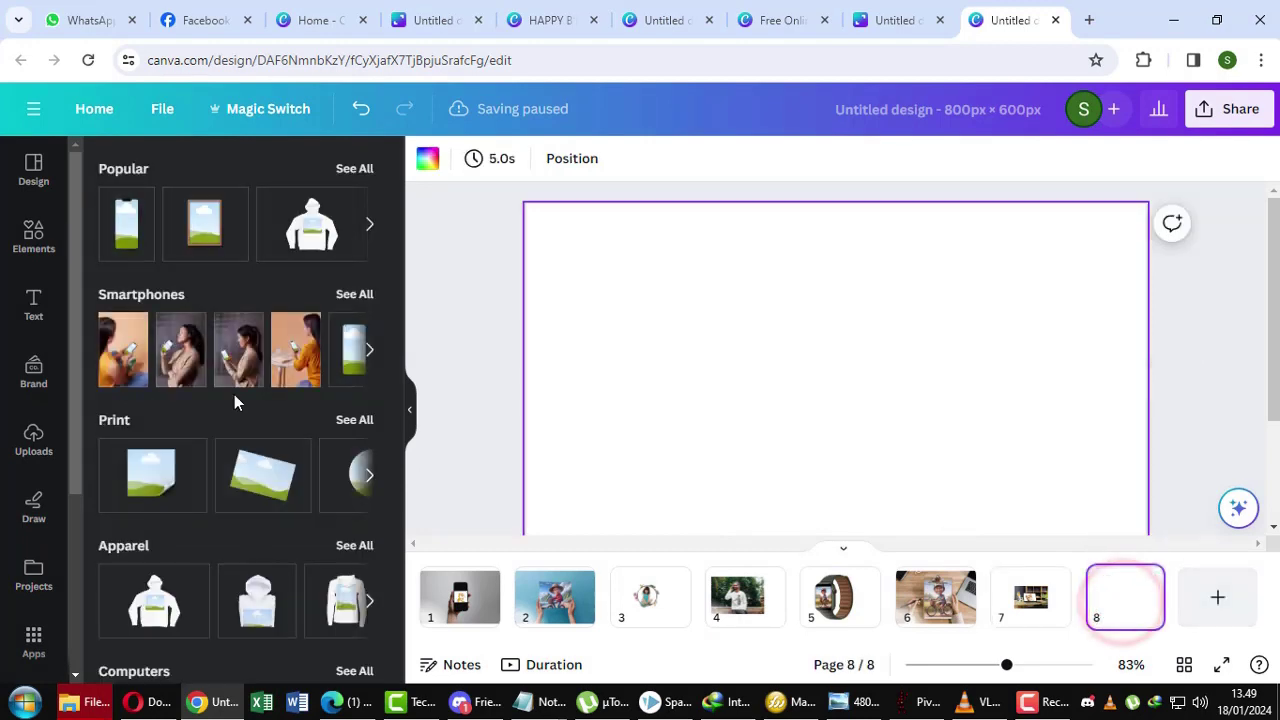
left_click(33, 442)
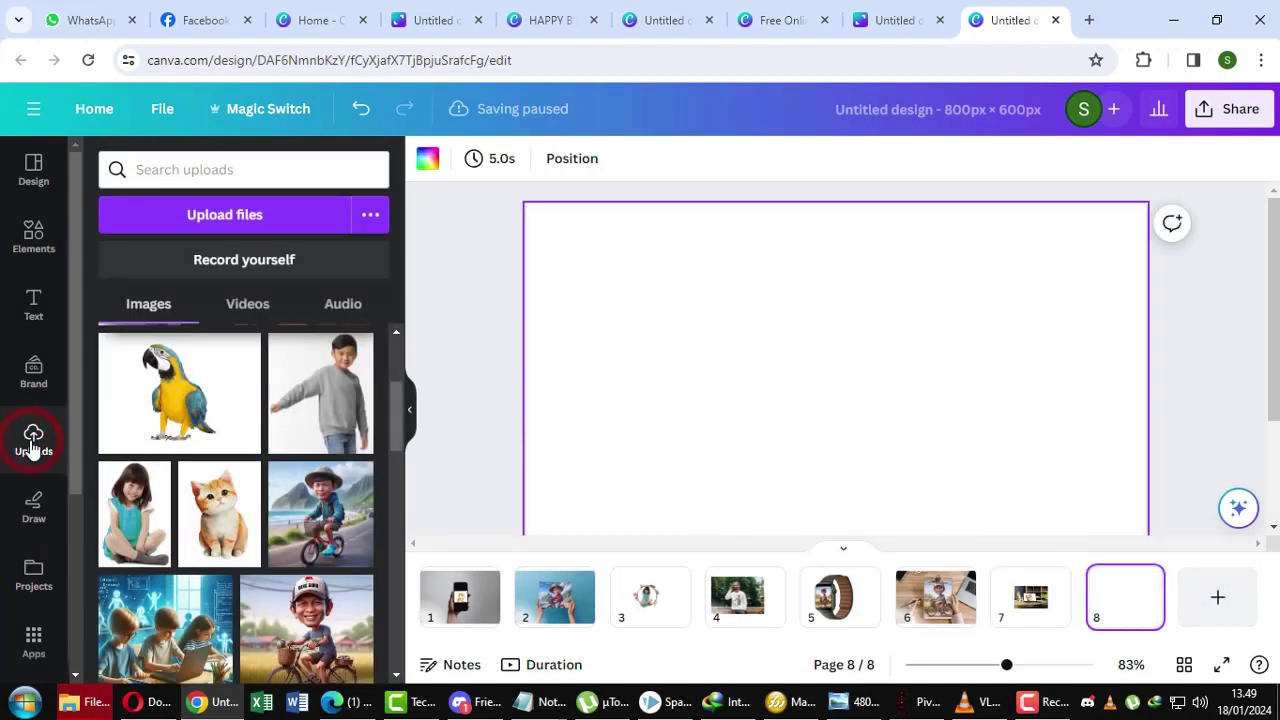
scroll(237, 436, "down", 3)
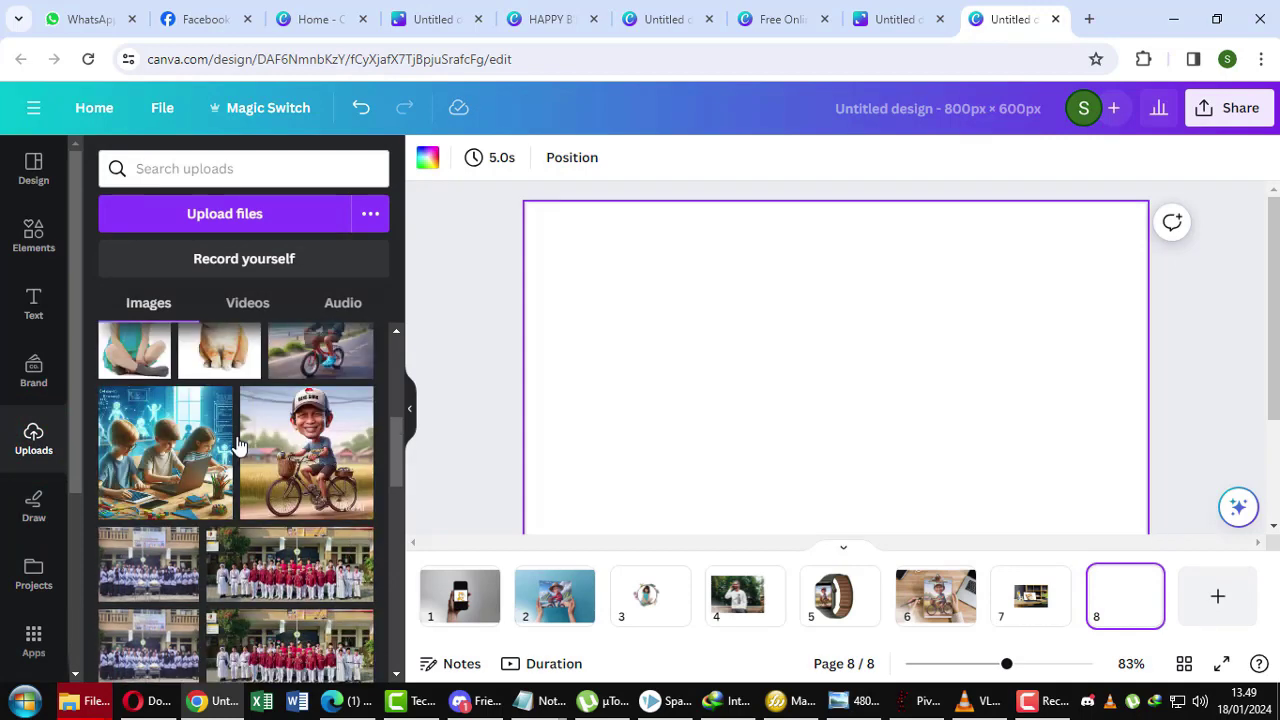
scroll(237, 444, "up", 1)
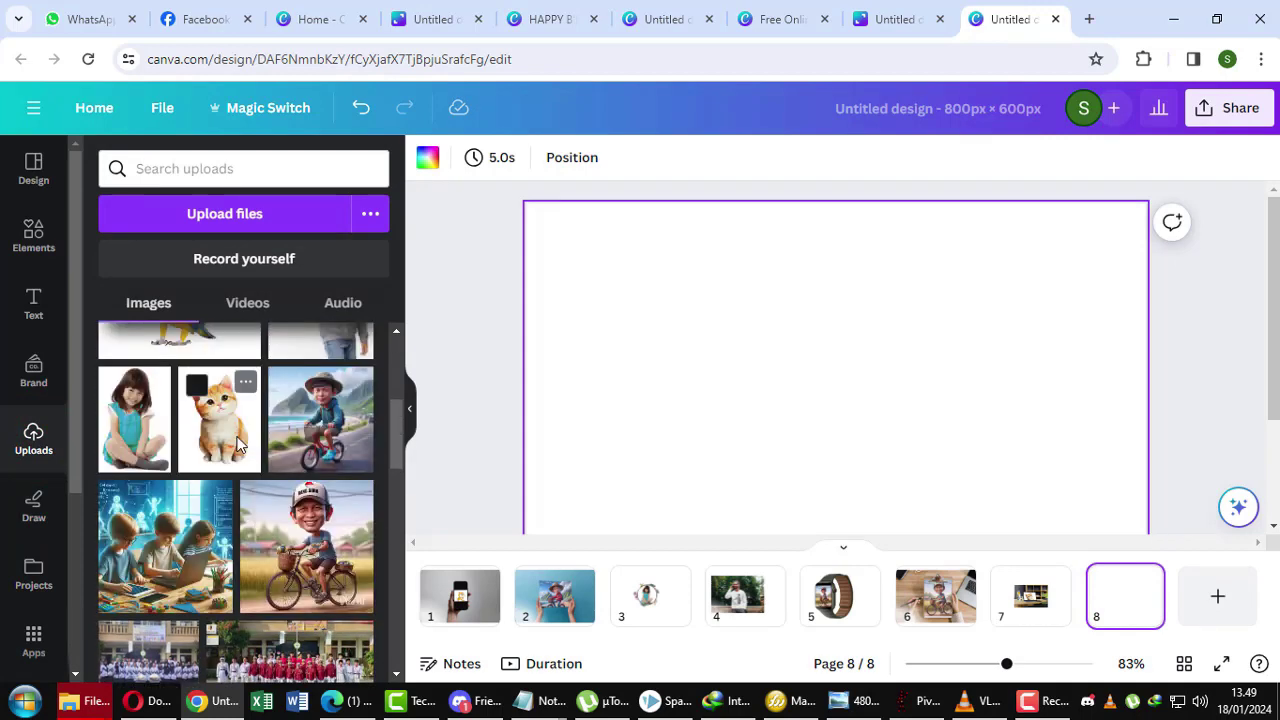
left_click(310, 410)
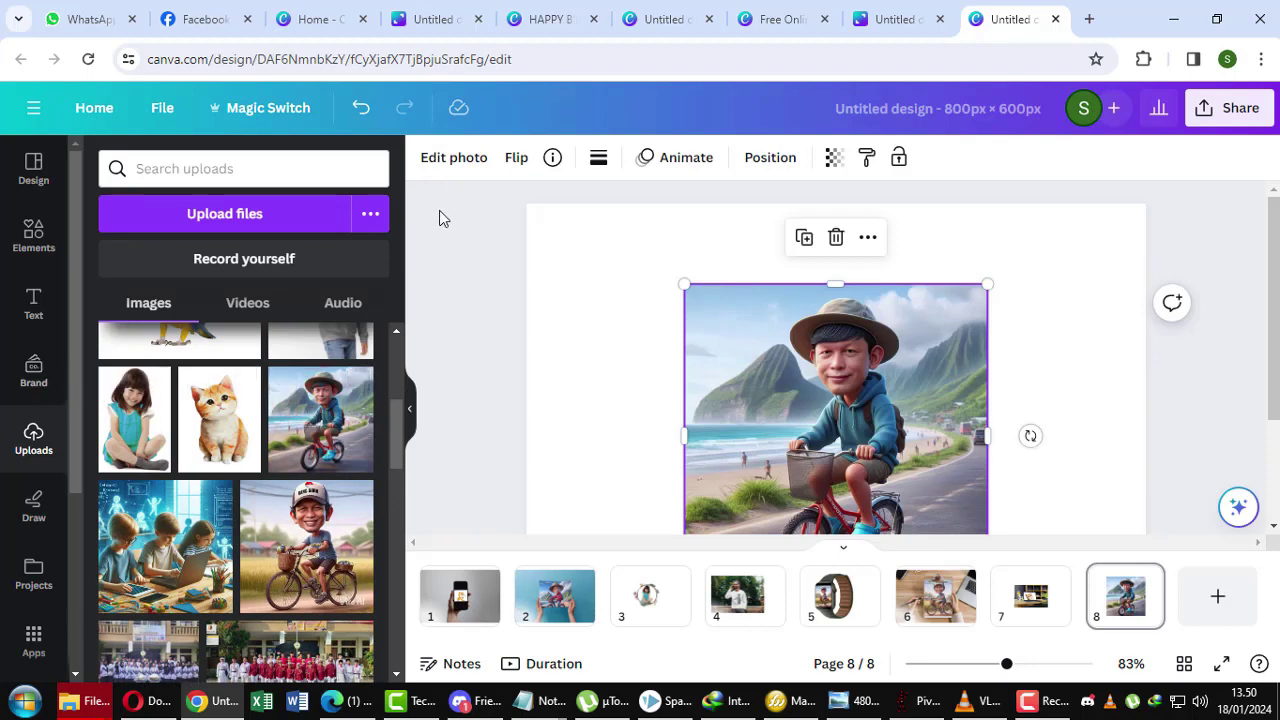
Step: Open the Mockups app for the cyclist caricature and show the full Apparel mockup collection
left_click(458, 160)
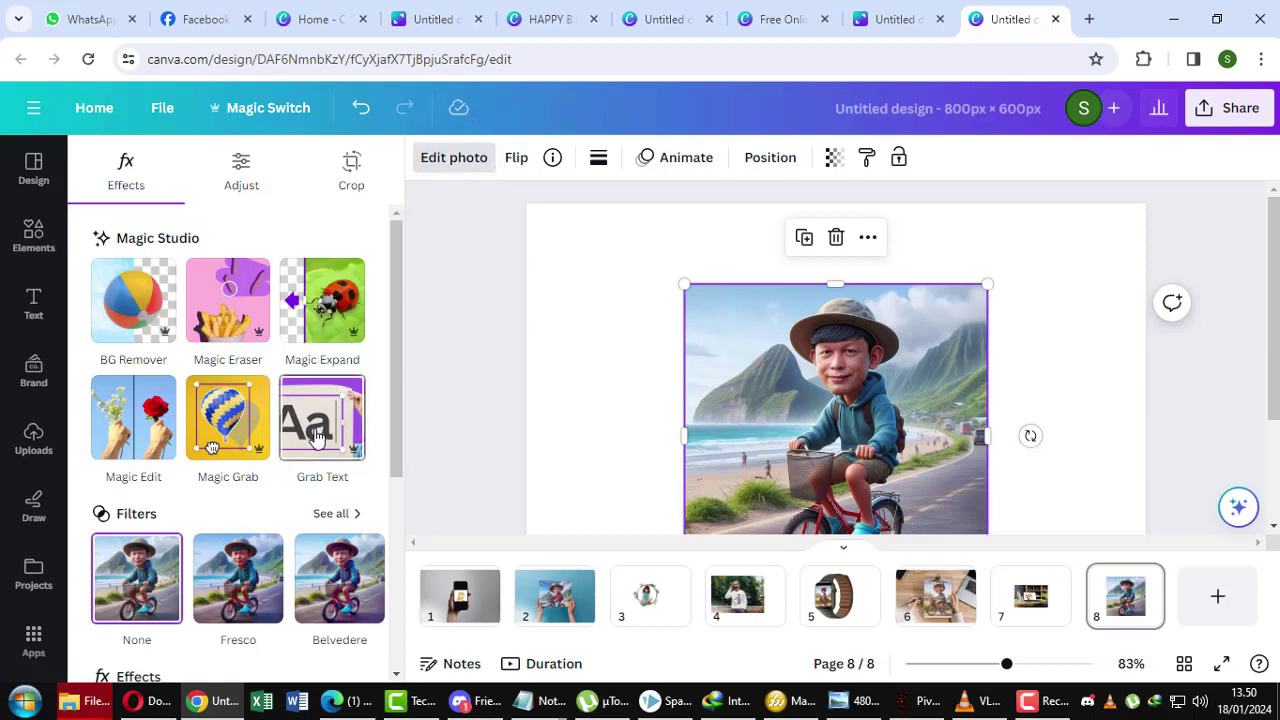
scroll(316, 437, "down", 4)
left_click(229, 530)
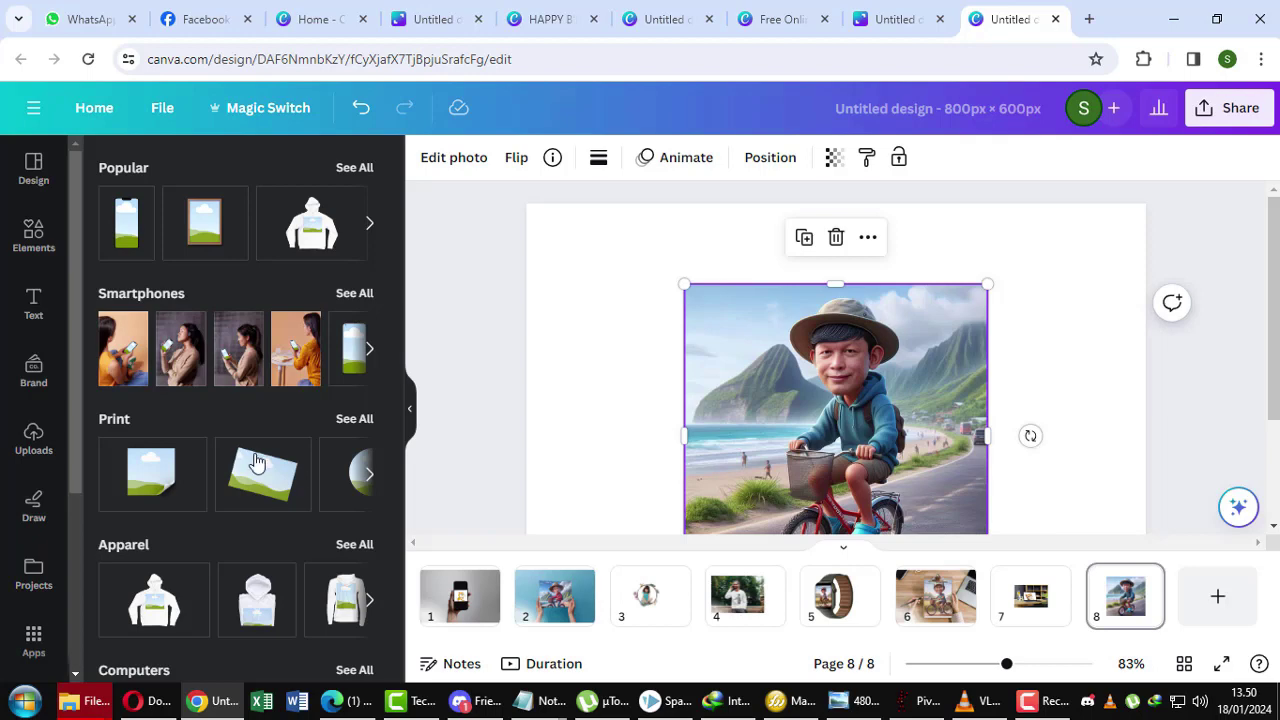
scroll(256, 462, "down", 3)
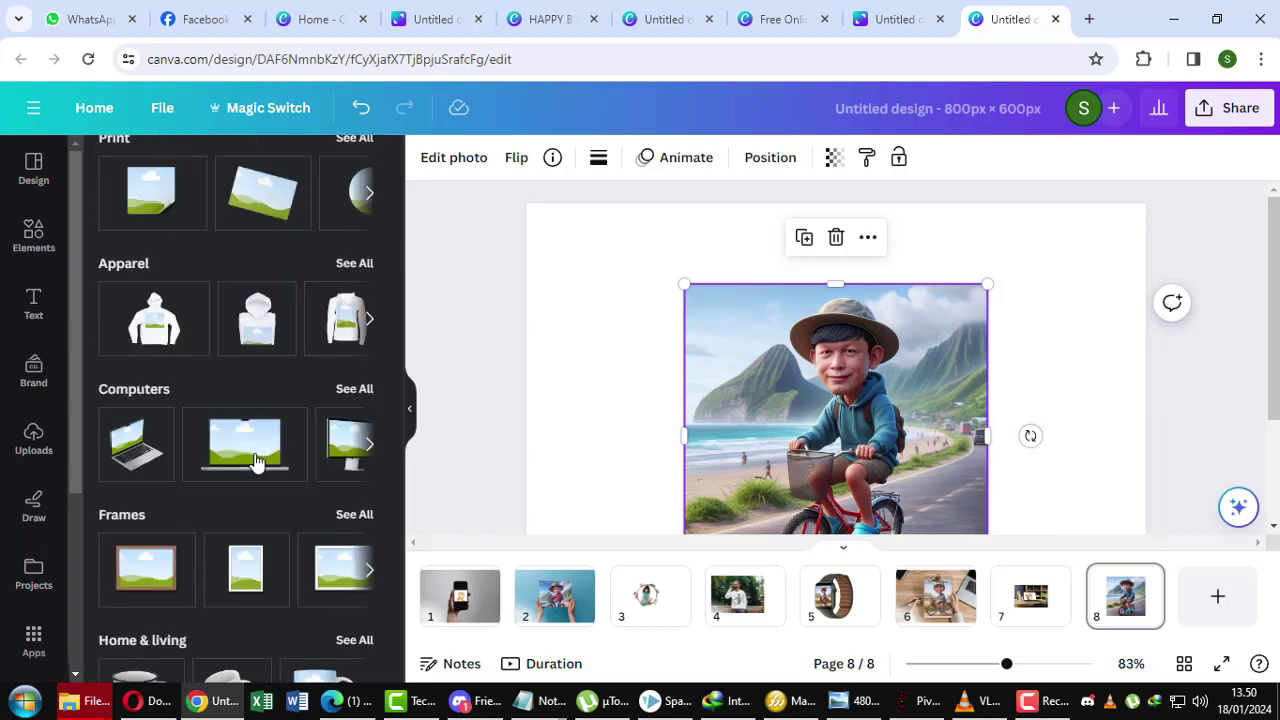
left_click(354, 265)
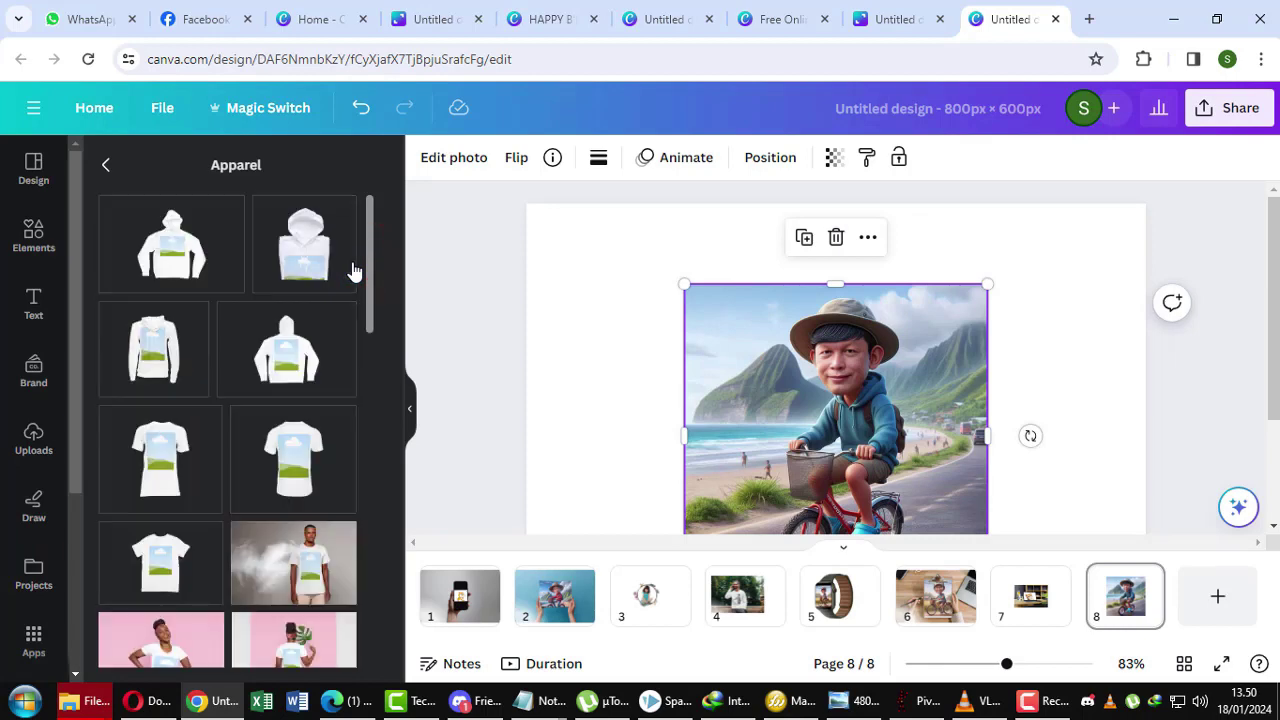
Step: Look through the Apparel mockups and add the white hoodie seen from the back with its hood down
scroll(320, 423, "down", 2)
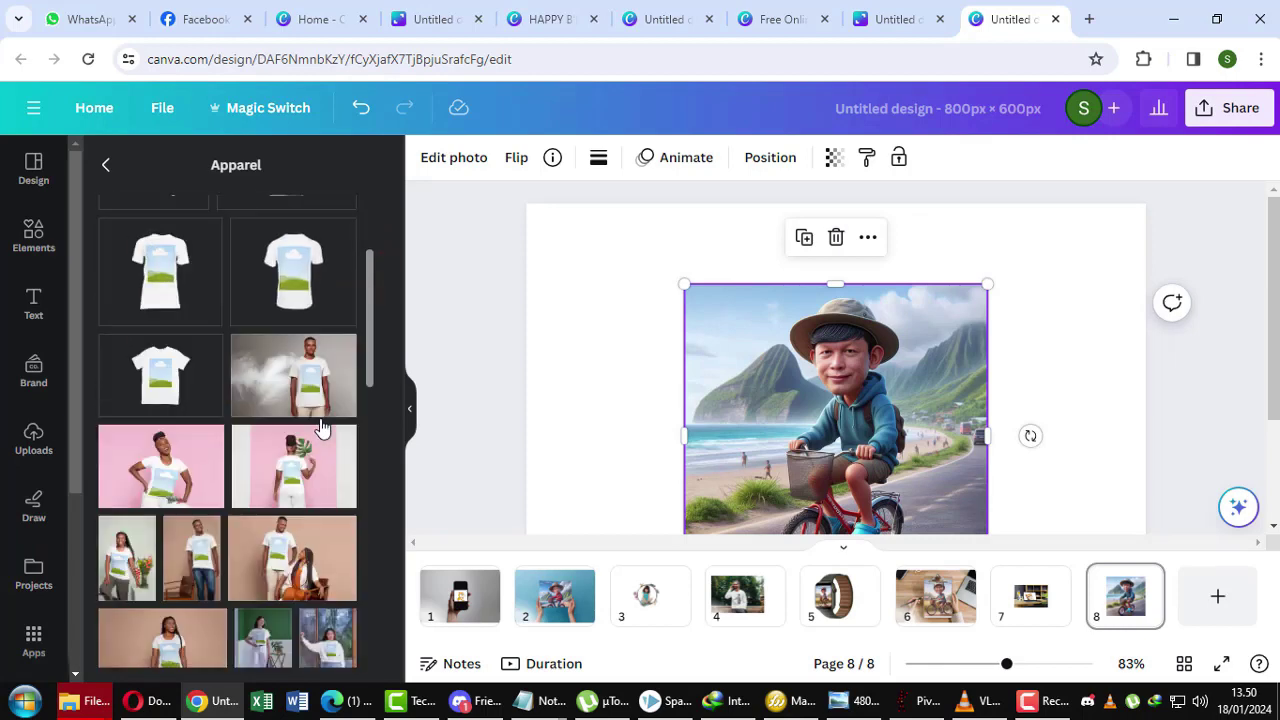
scroll(322, 428, "down", 3)
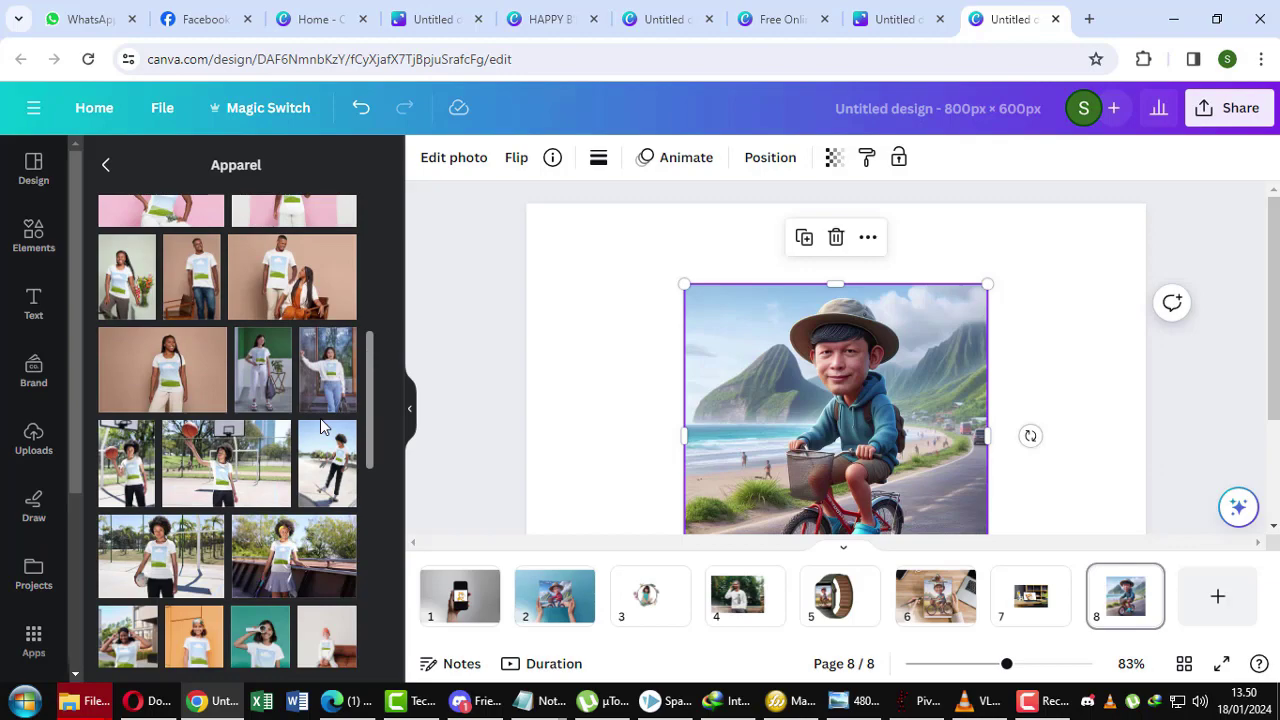
scroll(322, 426, "down", 10)
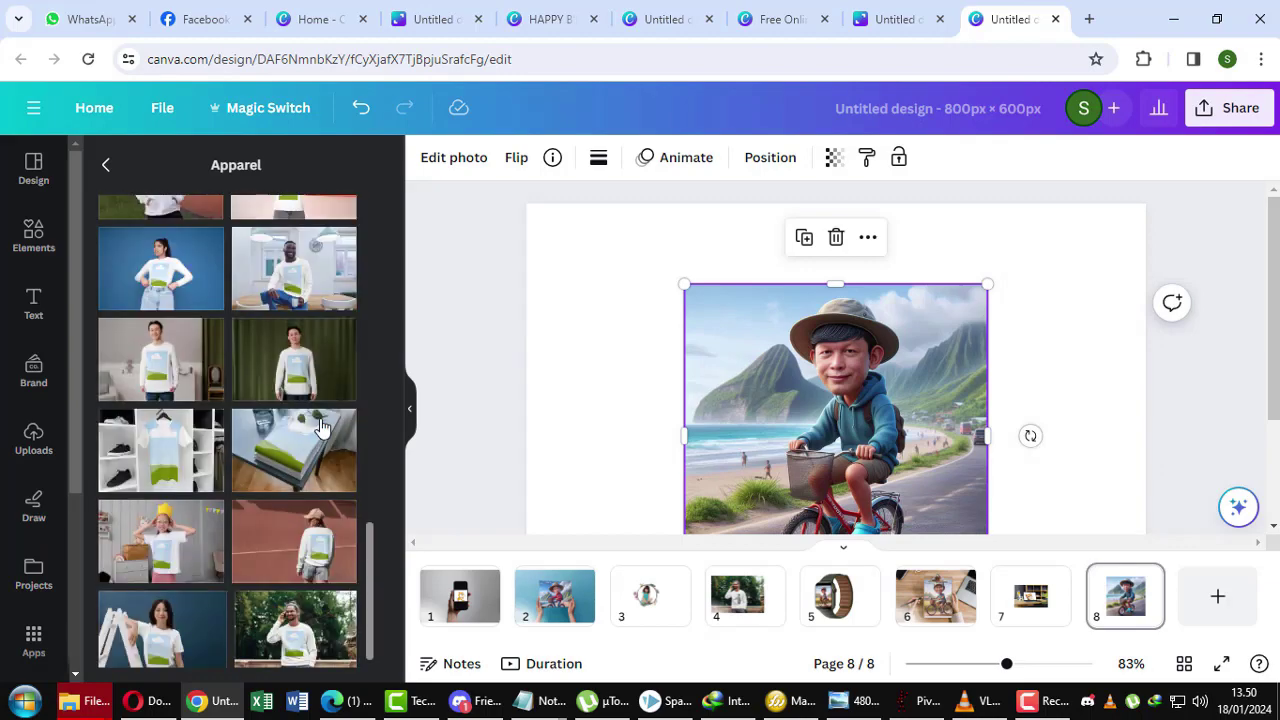
scroll(322, 426, "down", 1)
scroll(322, 428, "up", 10)
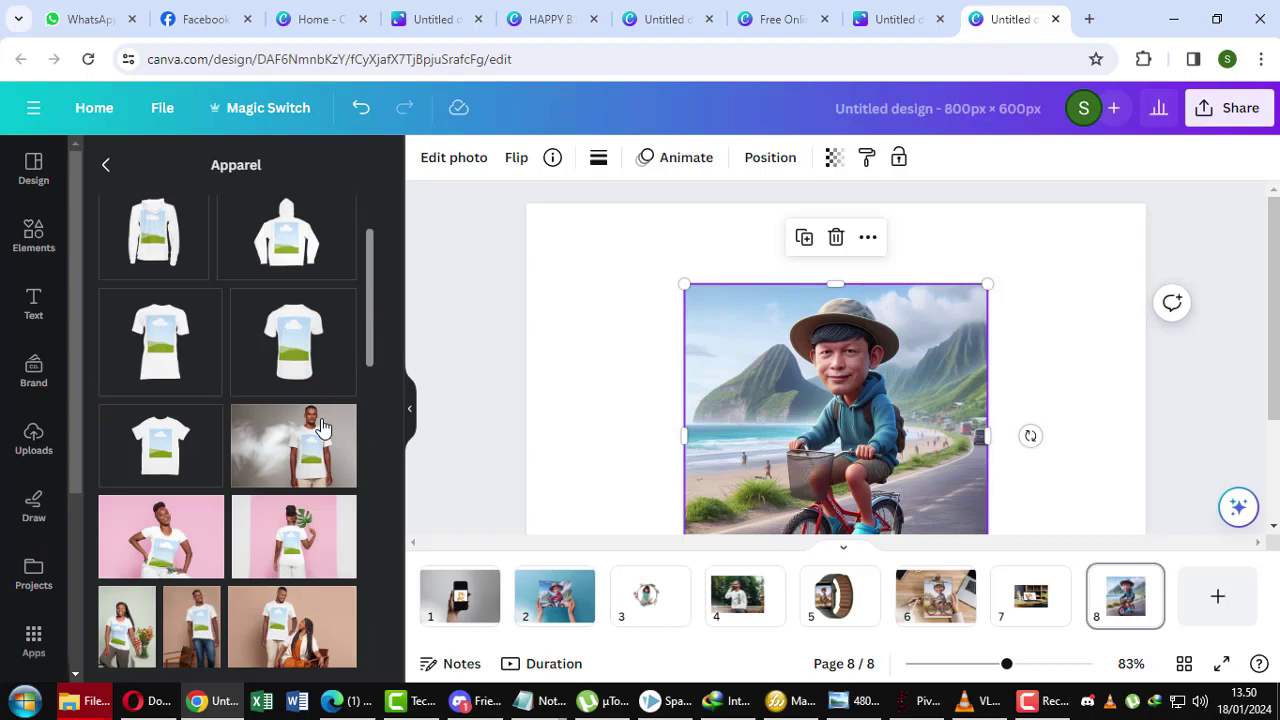
left_click(171, 255)
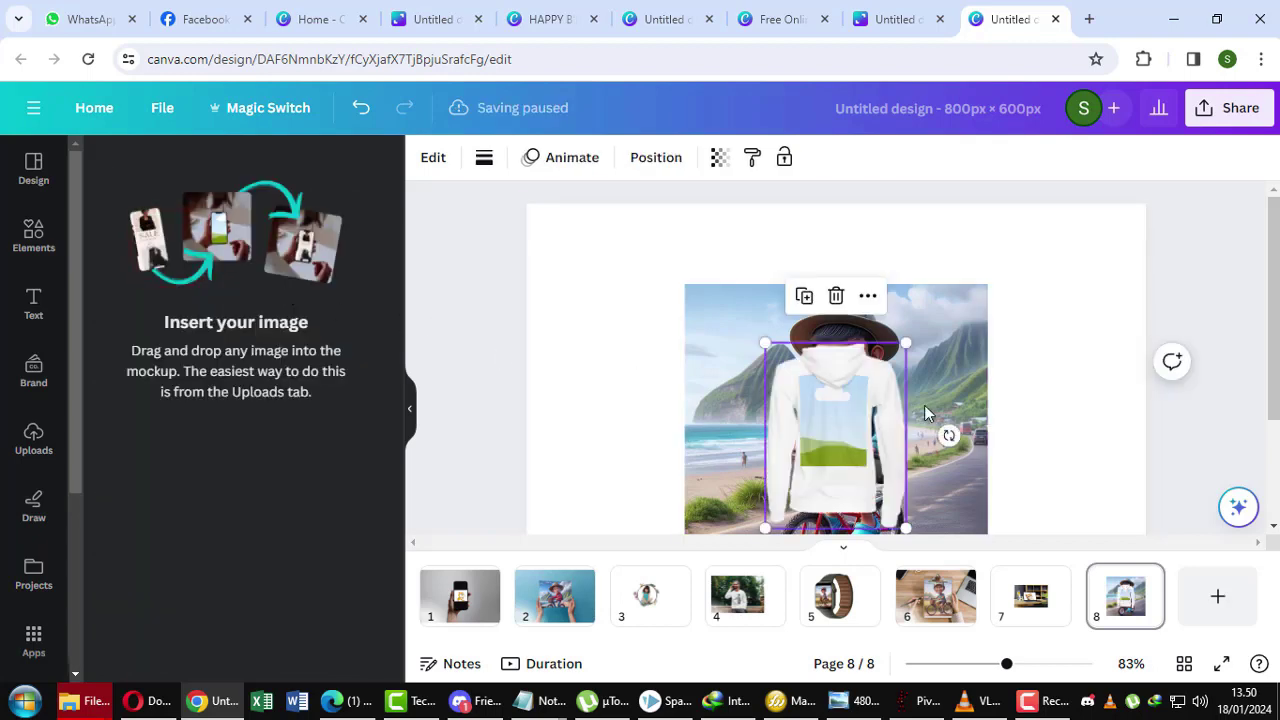
Step: Insert the cyclist caricature into the hoodie mockup and enlarge the mockup to almost half the page's width
left_click_drag(953, 418, 850, 419)
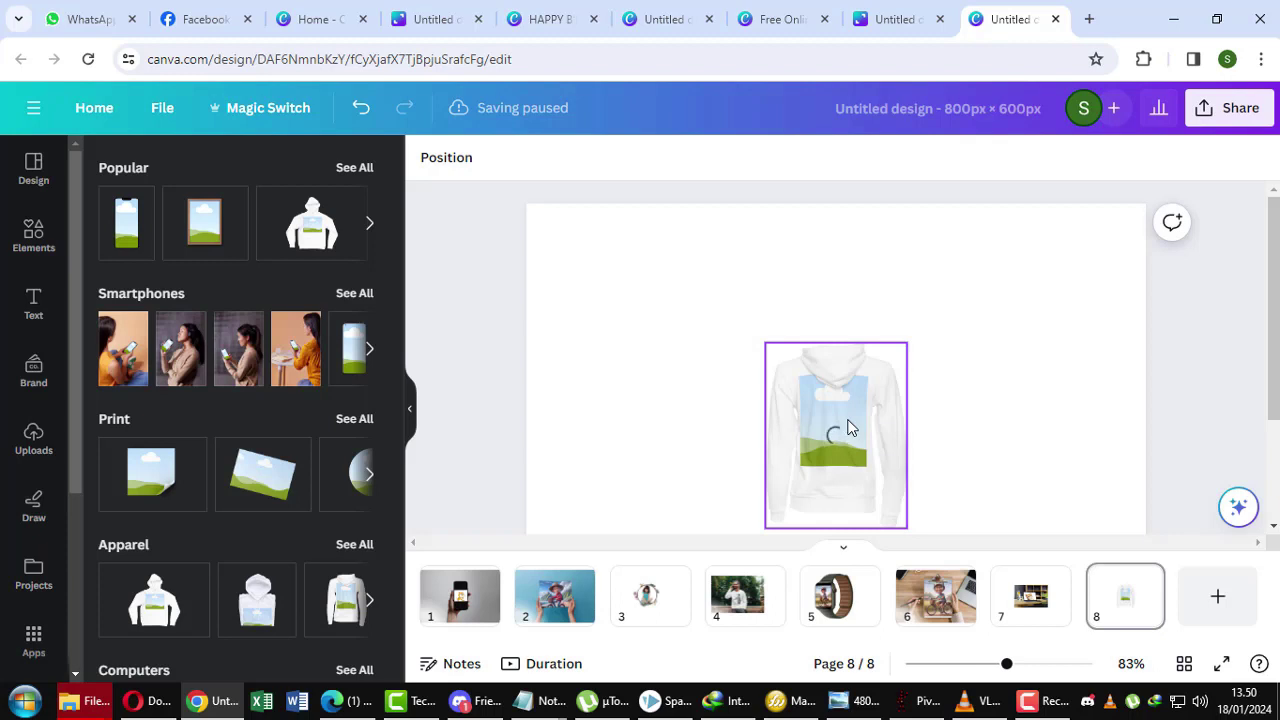
left_click(805, 360)
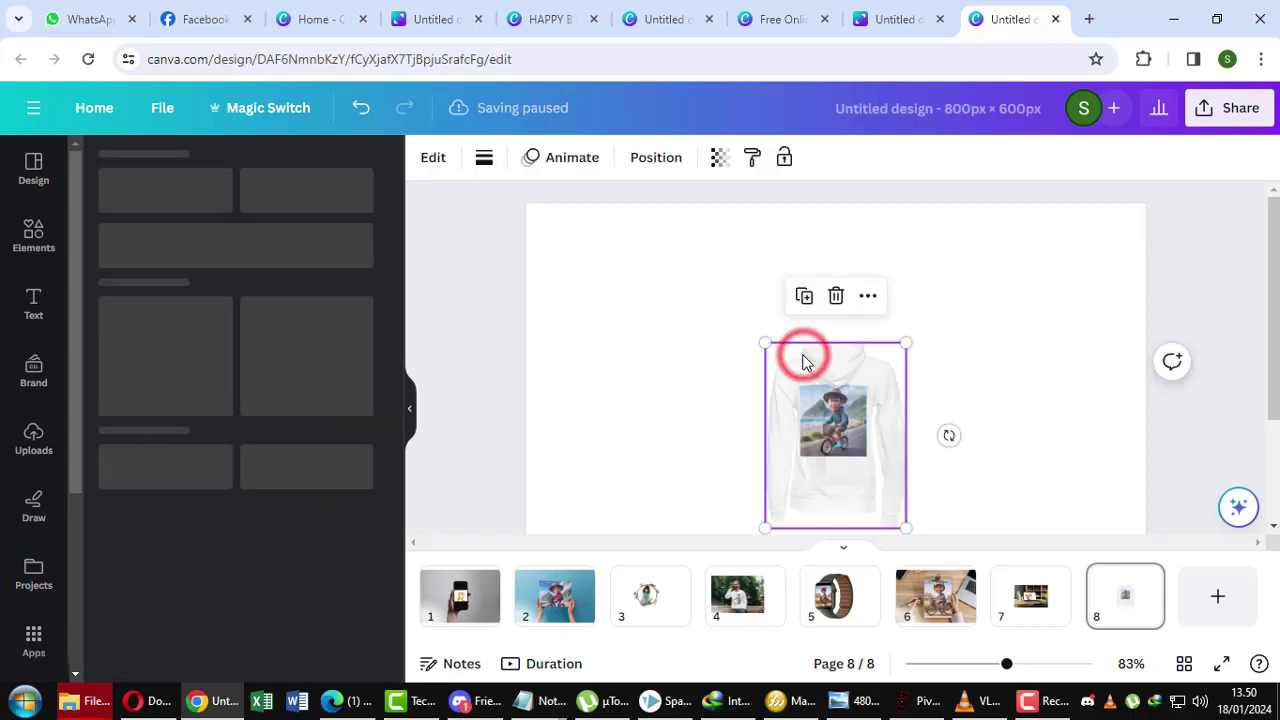
left_click_drag(764, 343, 619, 260)
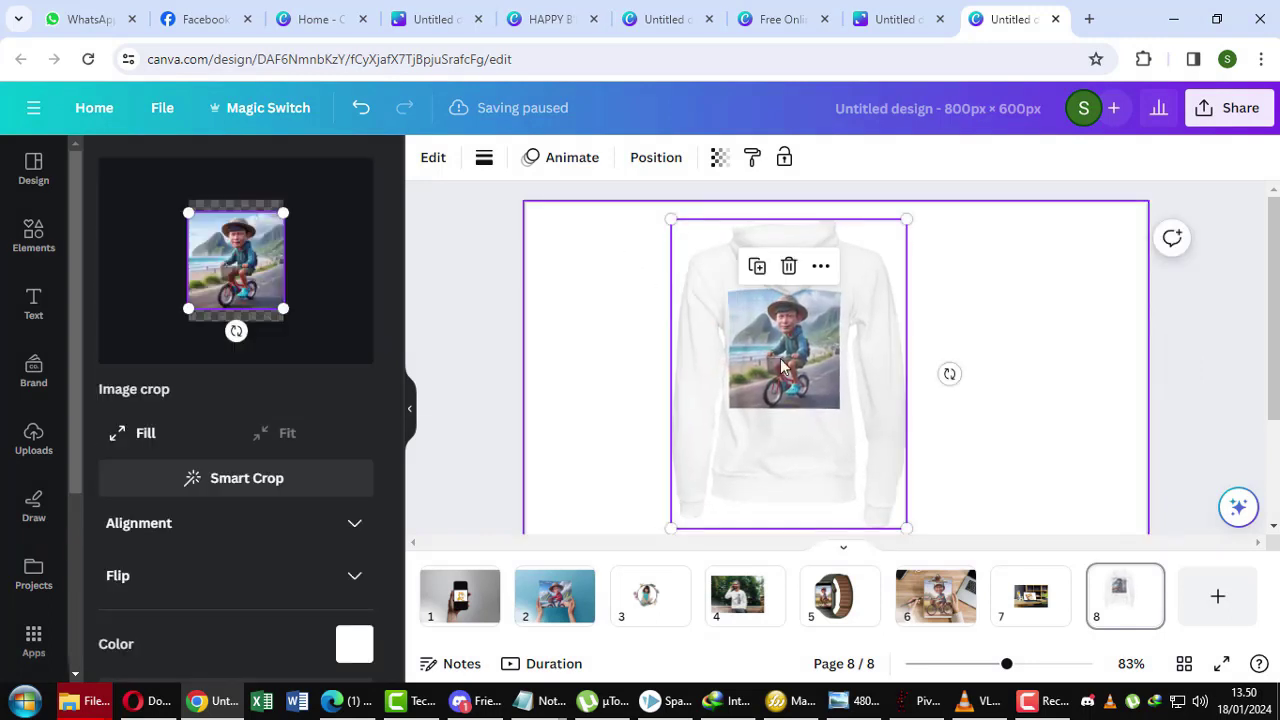
left_click(1002, 372)
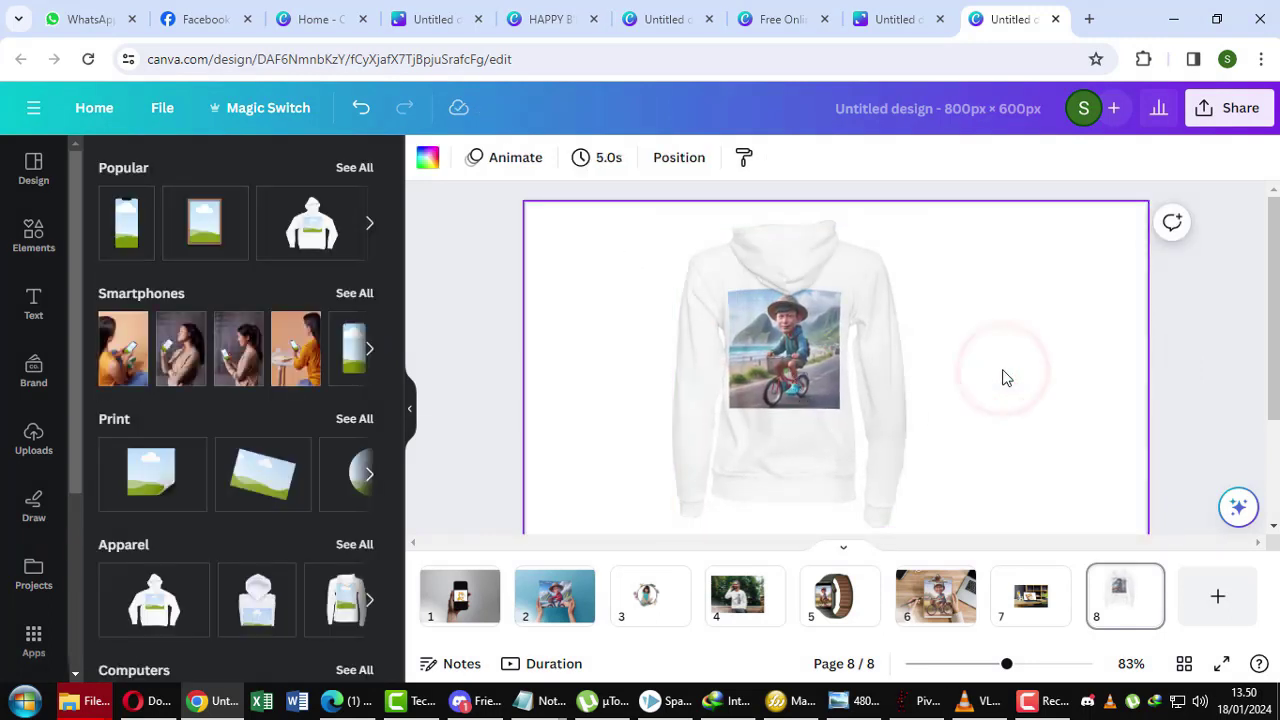
Step: Set page 8's background to the near-black photo color taken from the watch mockup
left_click(634, 309)
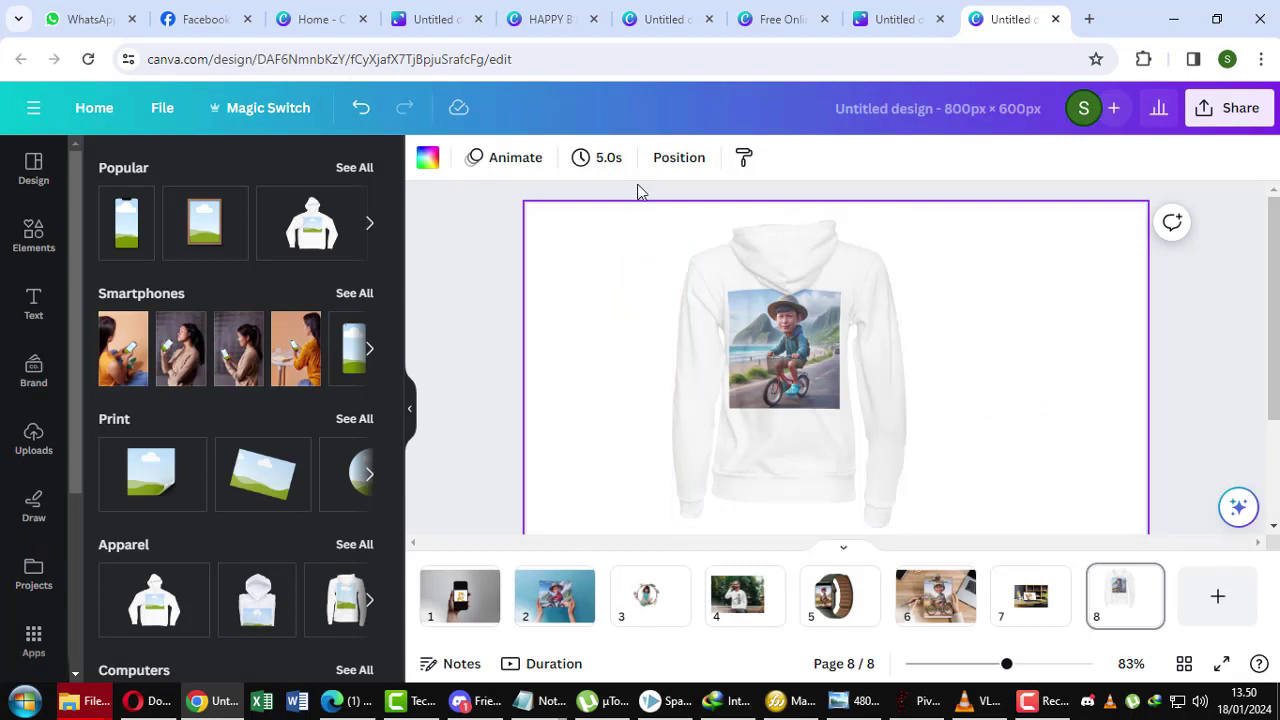
left_click(427, 158)
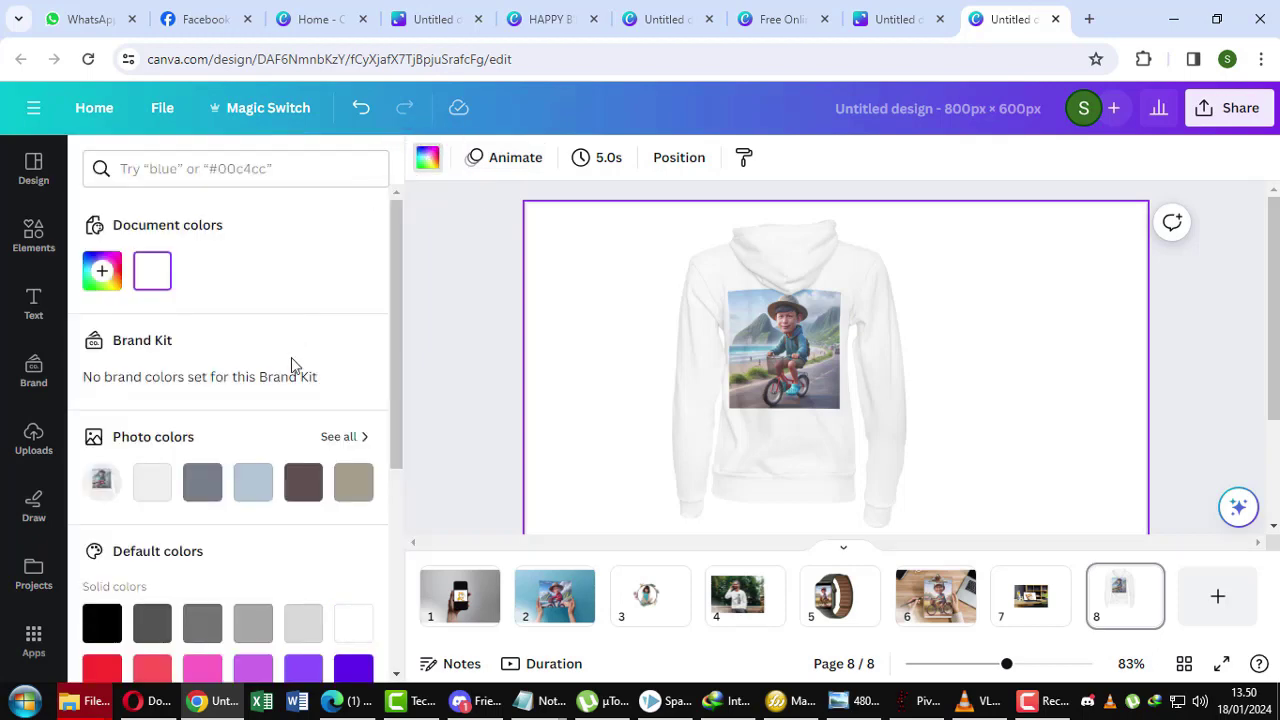
left_click(299, 484)
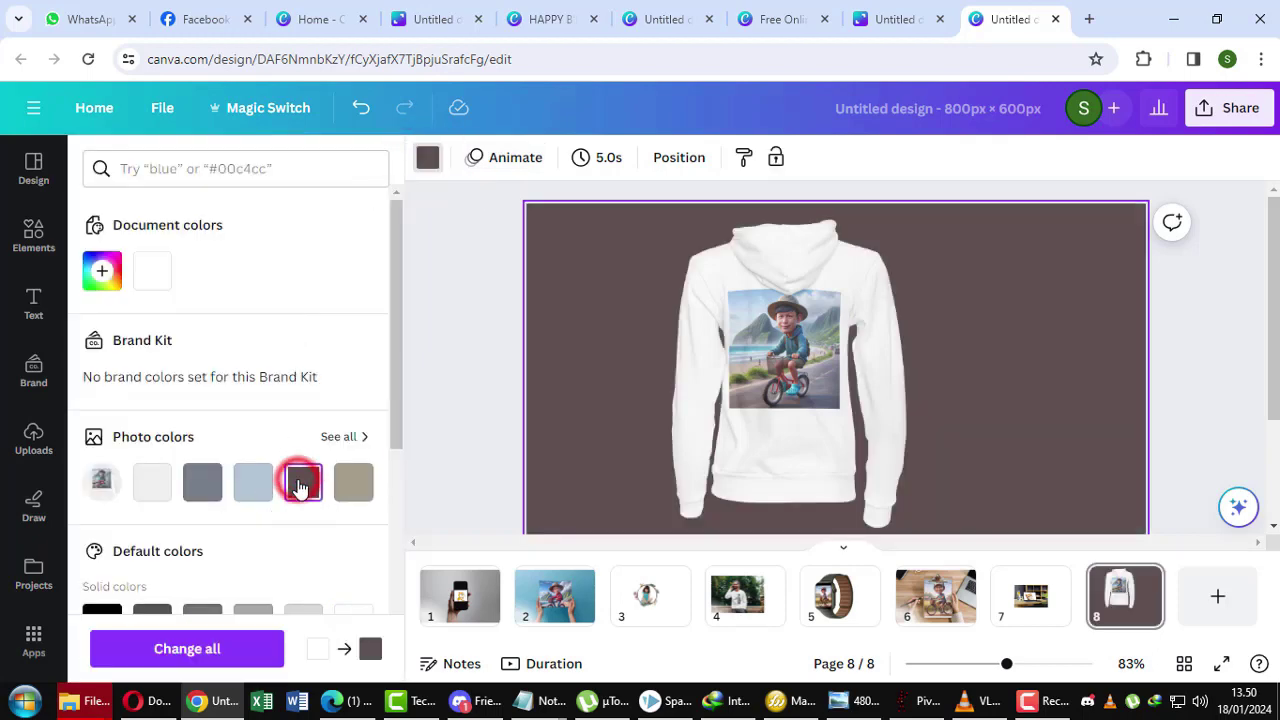
left_click(360, 437)
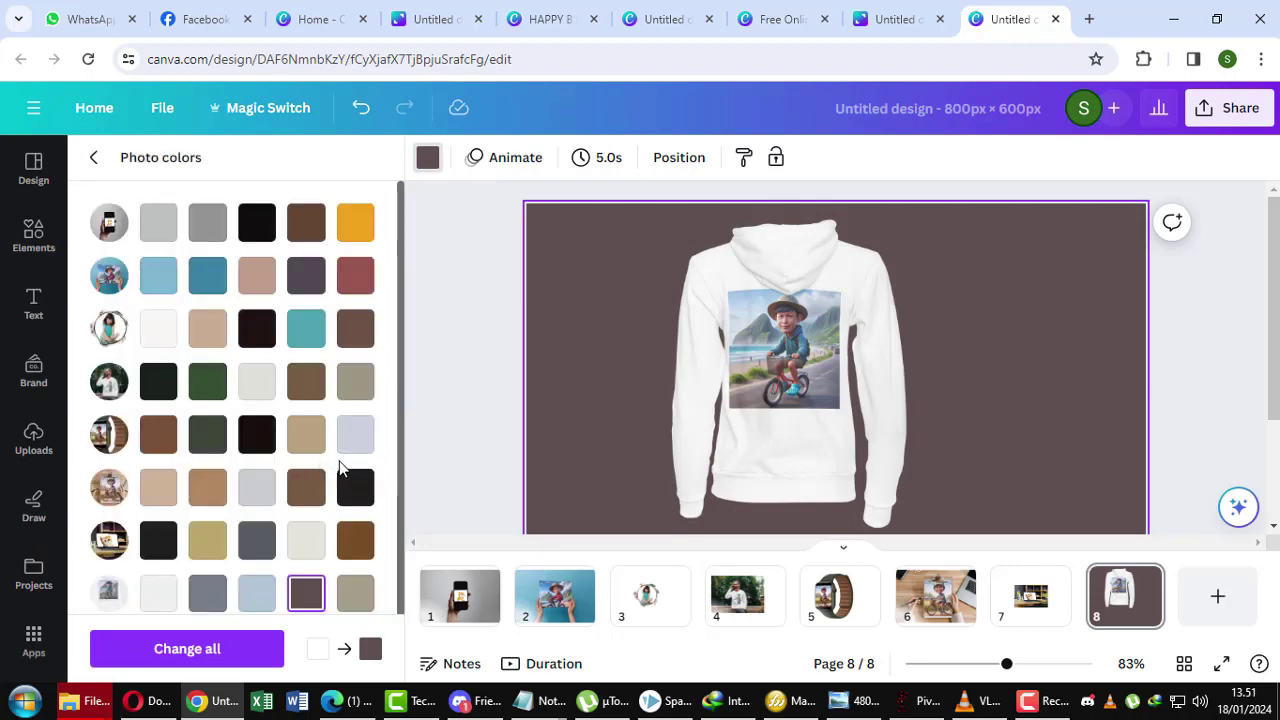
left_click(257, 440)
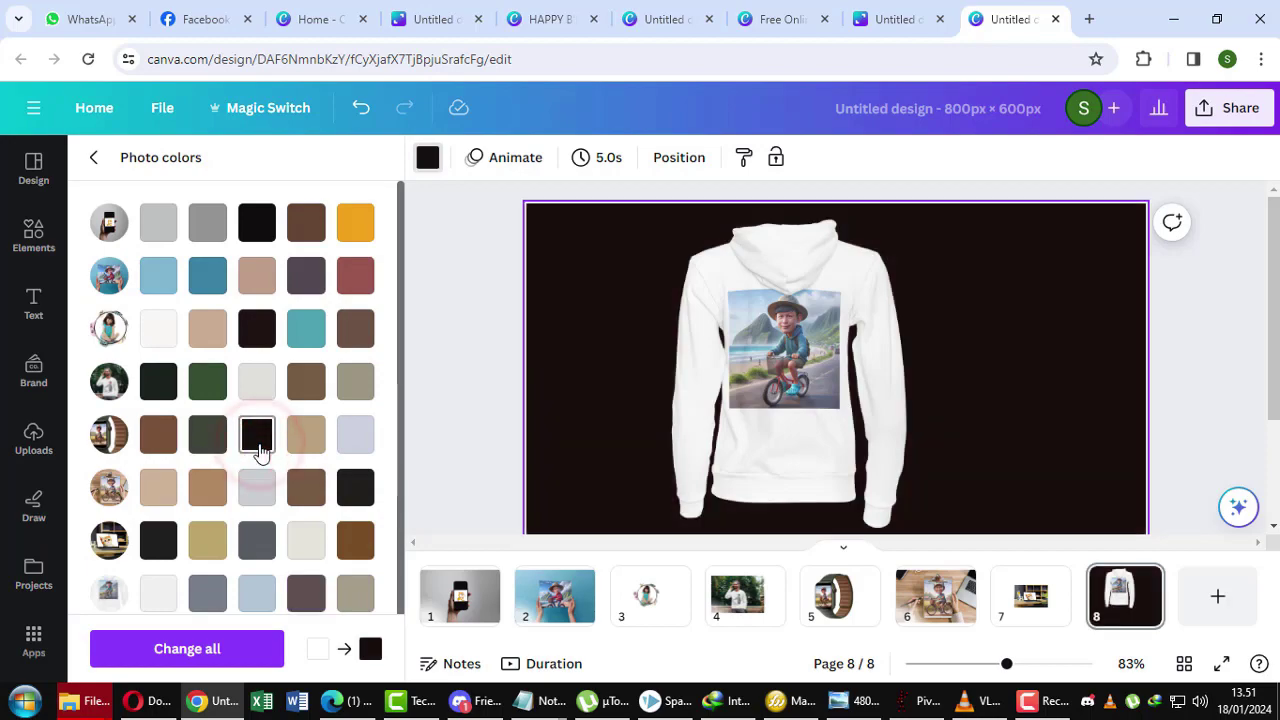
Step: Enlarge the caricature's crop to cover more of the hoodie's back and apply the changes to the mockup
left_click(762, 377)
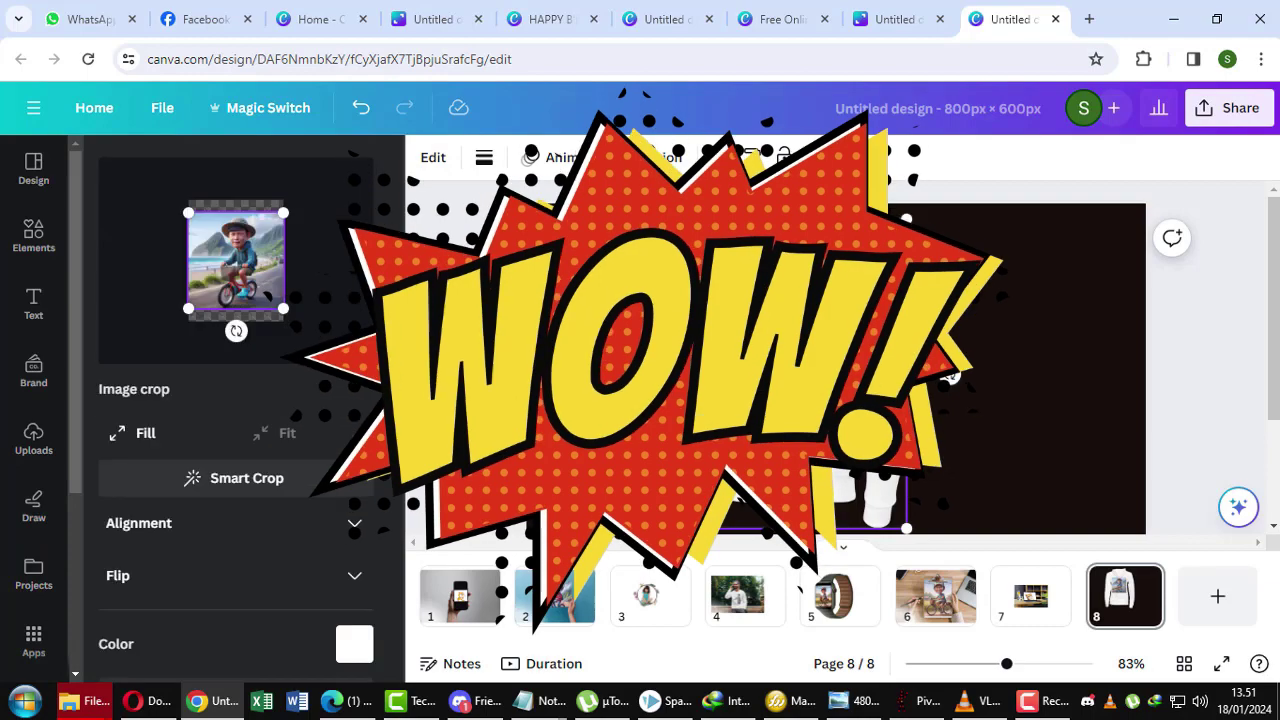
left_click_drag(286, 312, 309, 318)
left_click(232, 222)
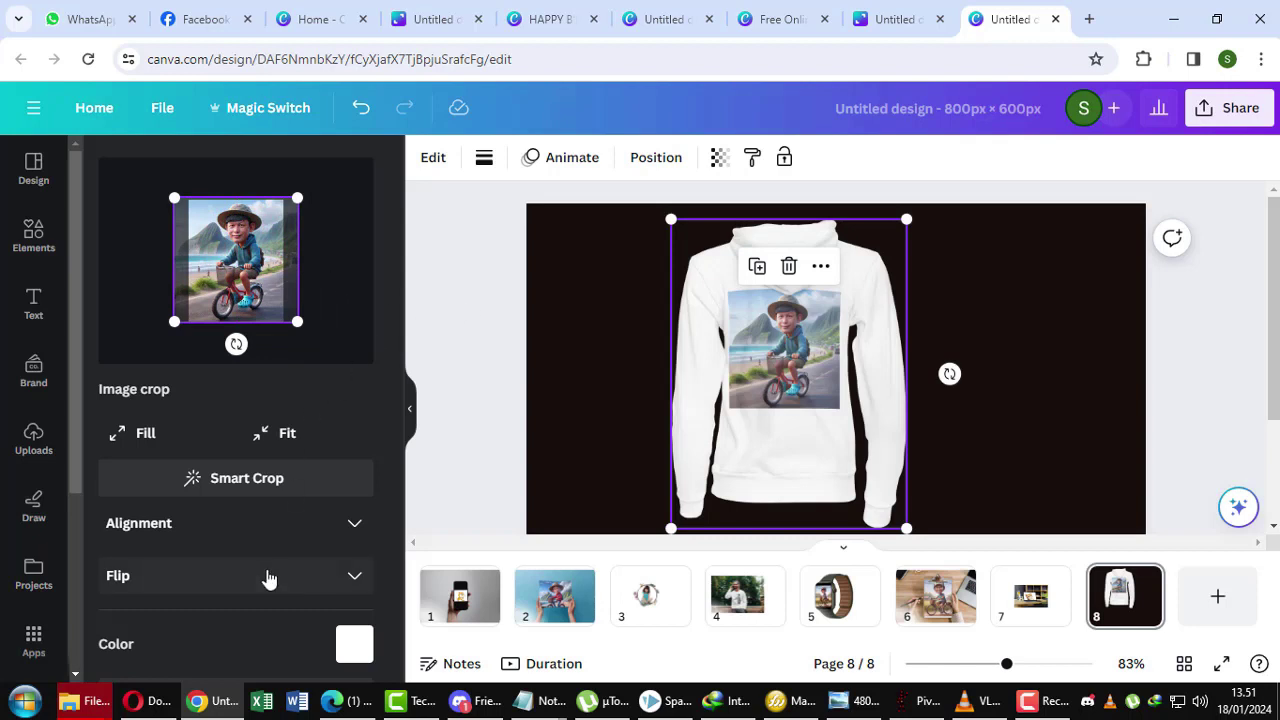
scroll(266, 578, "down", 1)
left_click(254, 650)
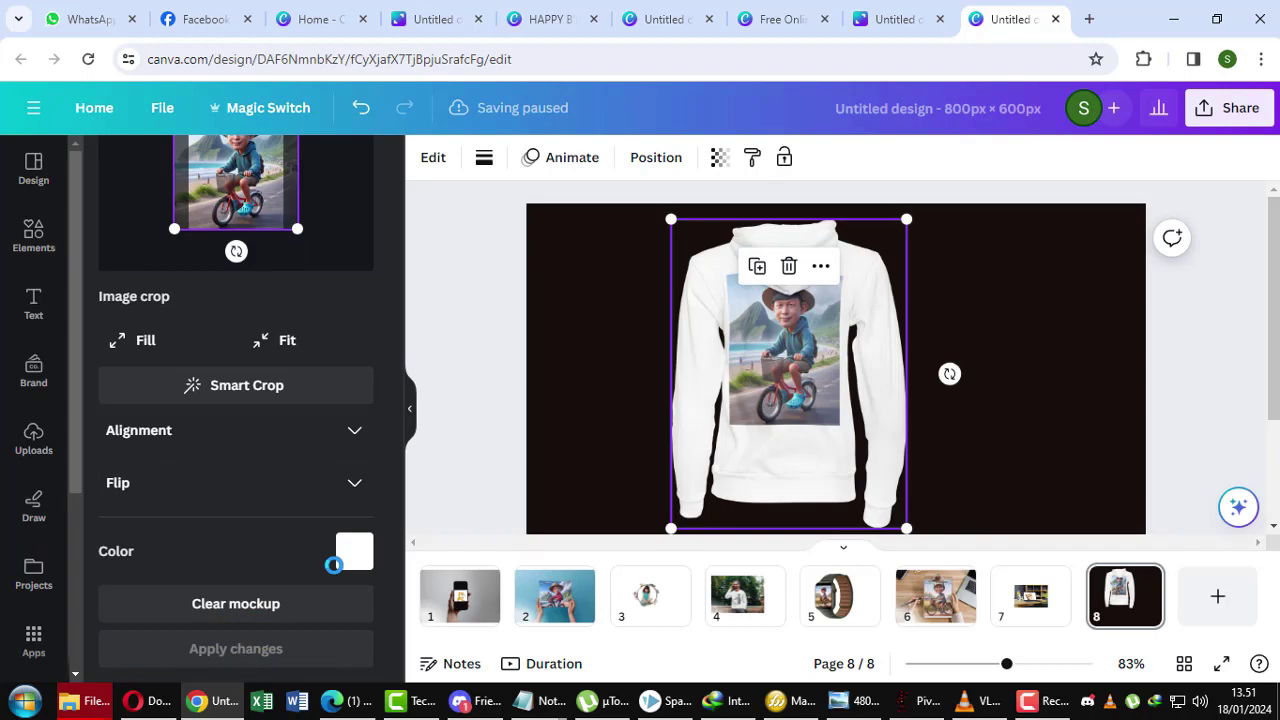
left_click(483, 366)
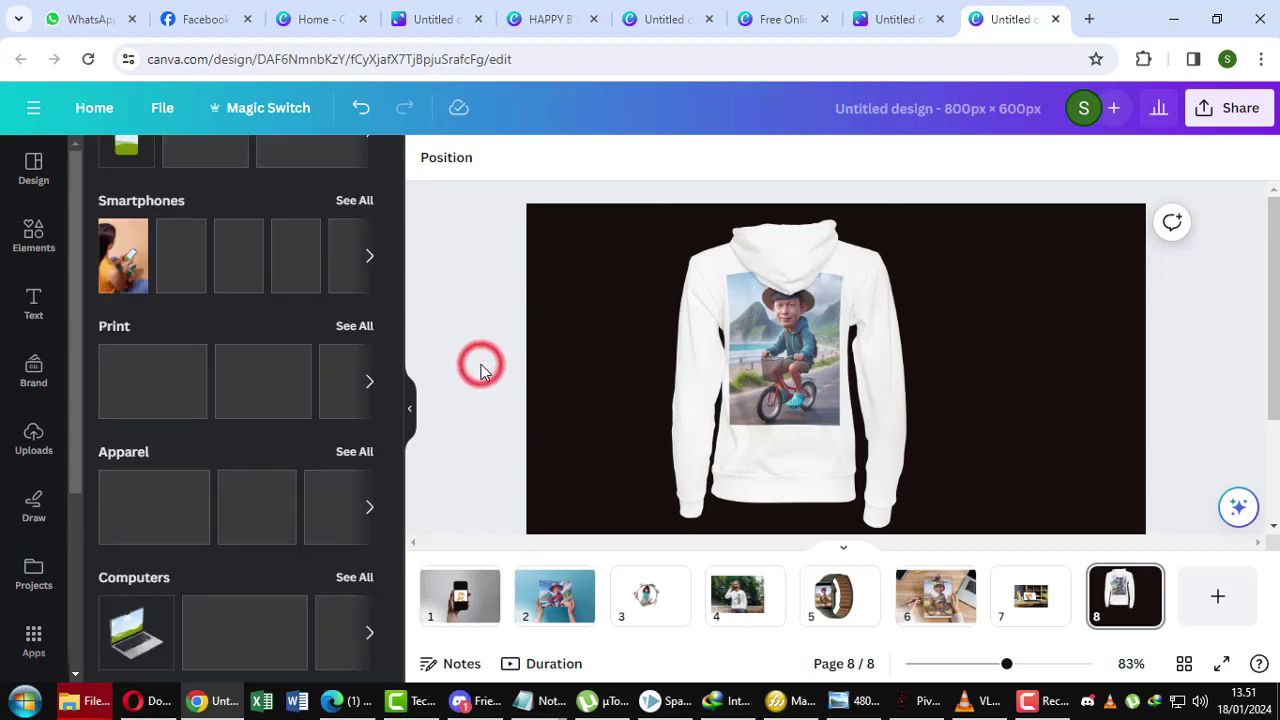
Step: Download all eight pages of the design as a PDF Standard file
left_click(1212, 108)
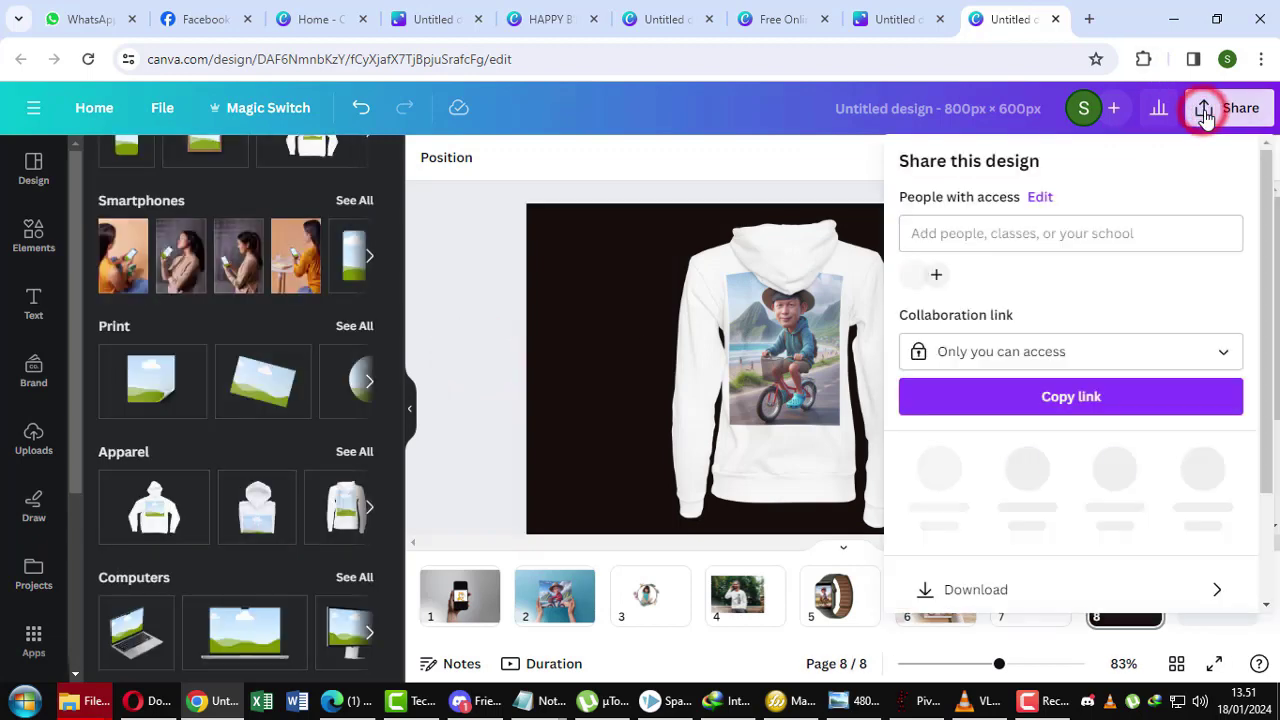
scroll(950, 500, "down", 2)
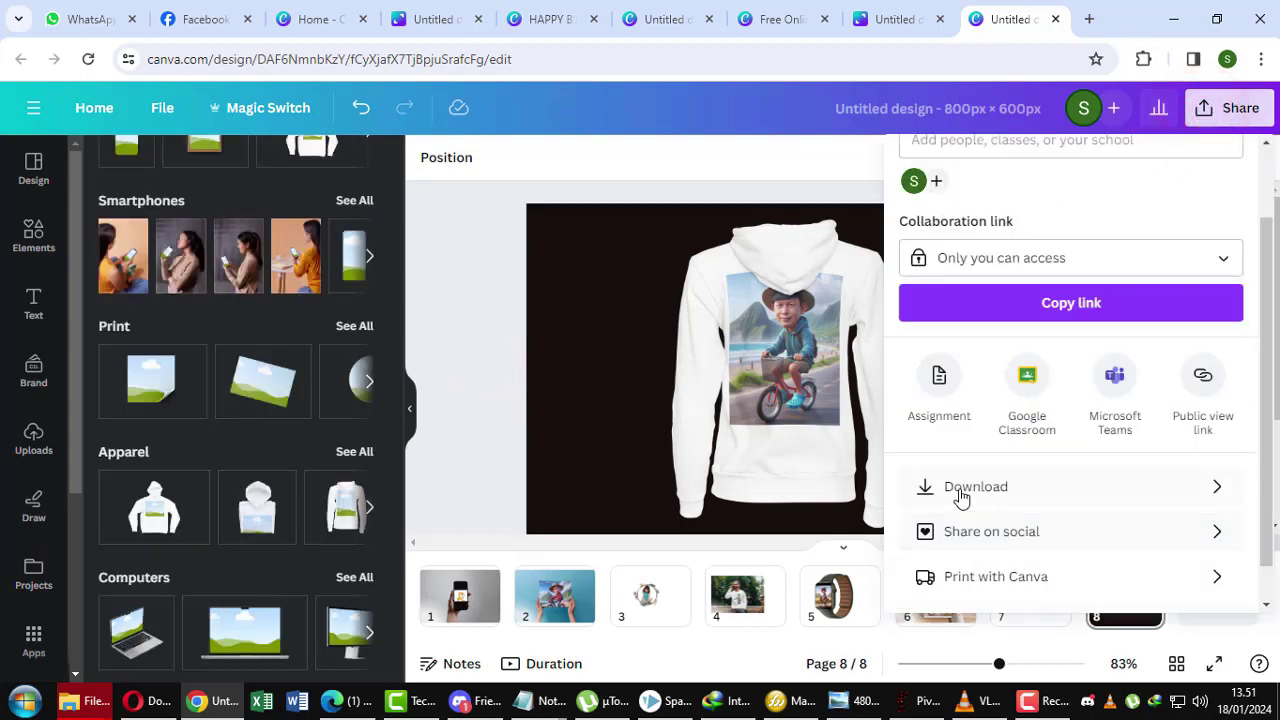
left_click(960, 494)
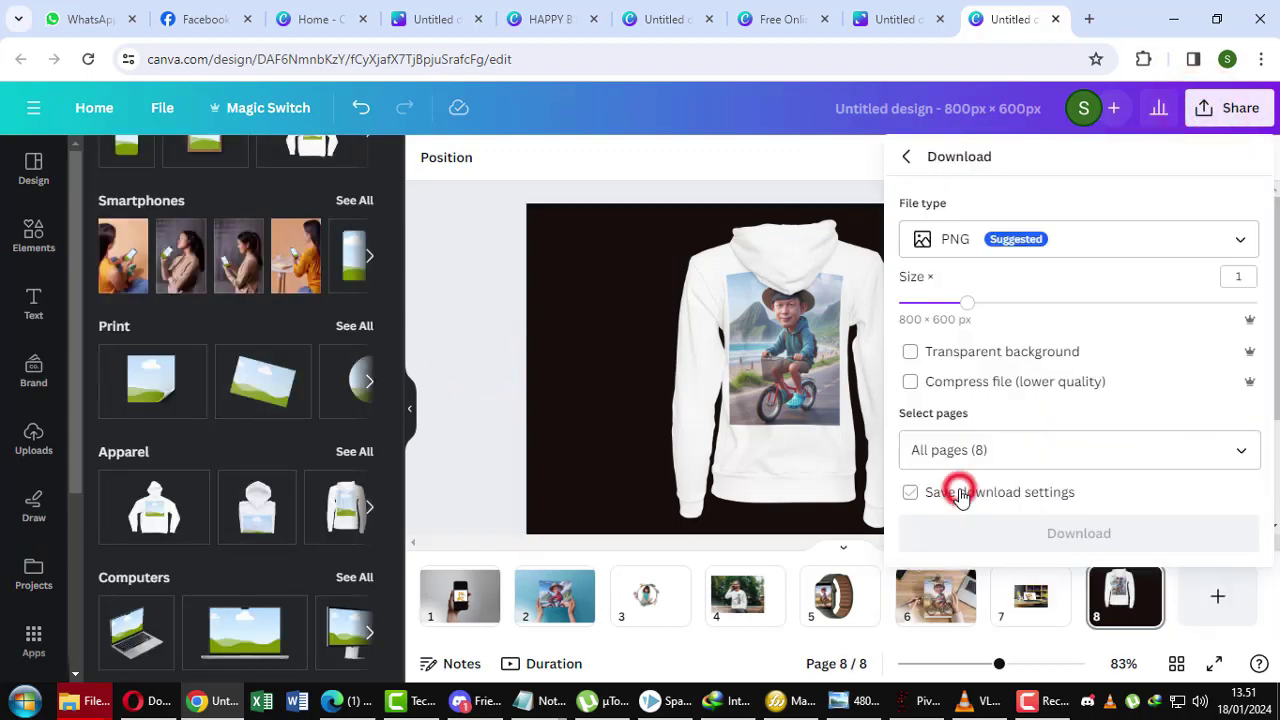
left_click(1069, 243)
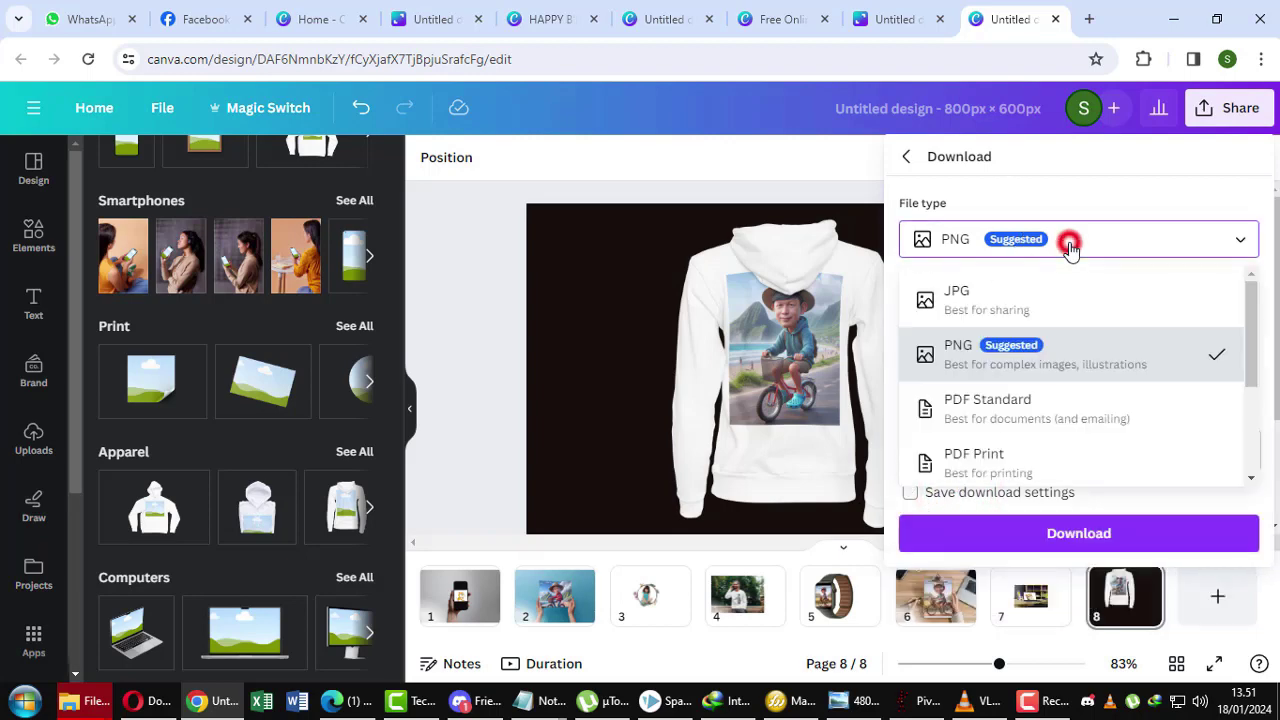
left_click(1022, 408)
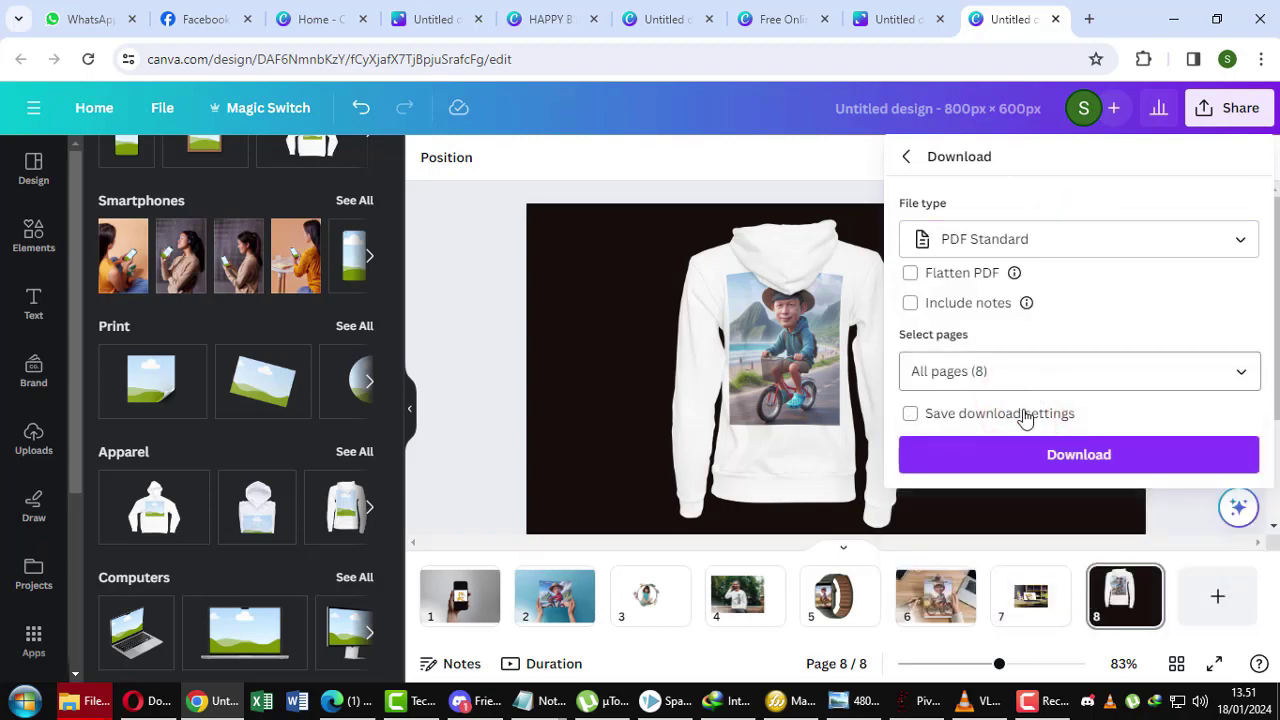
left_click(1024, 461)
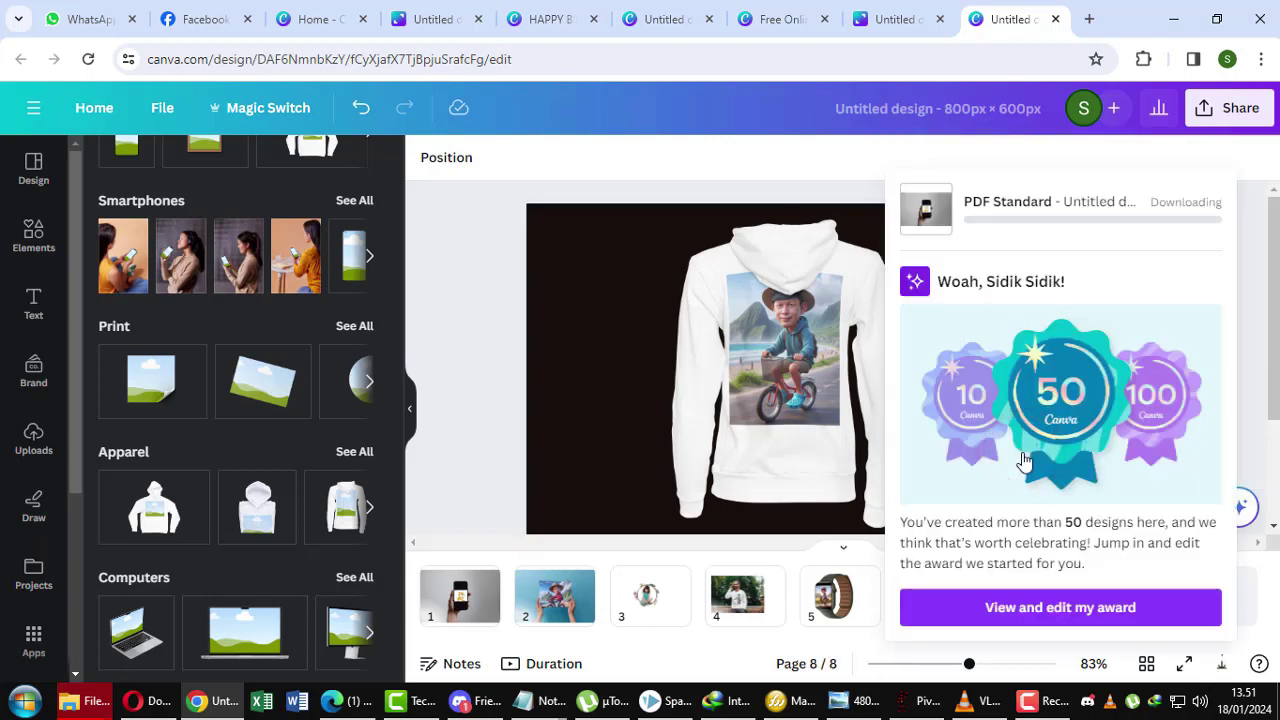